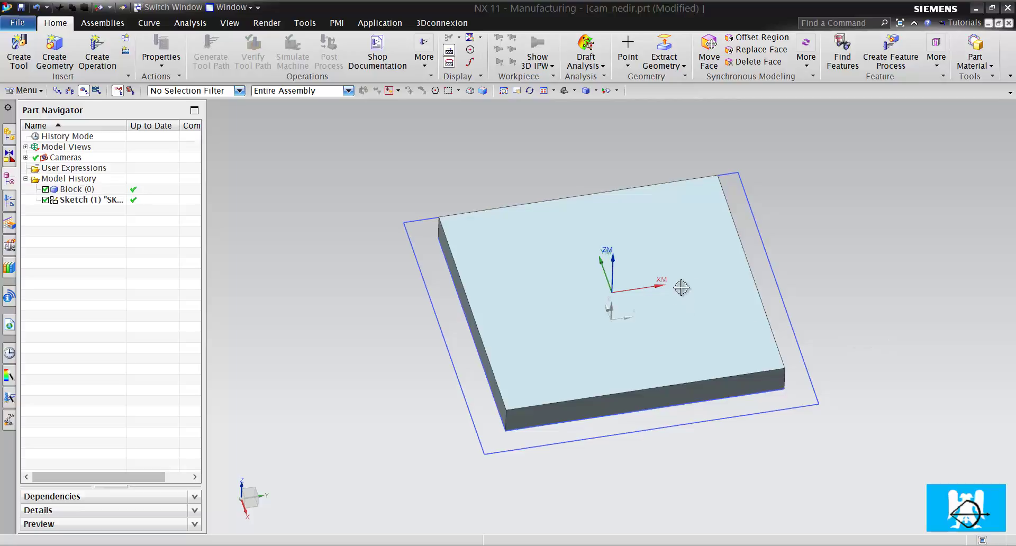
Step: Tilt the view to a low side-on angle, then switch to the browser's machining video
{"action": "scroll", "coordinate": [791, 203], "scroll_direction": "down", "scroll_amount": 4}
{"action": "scroll", "coordinate": [790, 203], "scroll_direction": "up", "scroll_amount": 5}
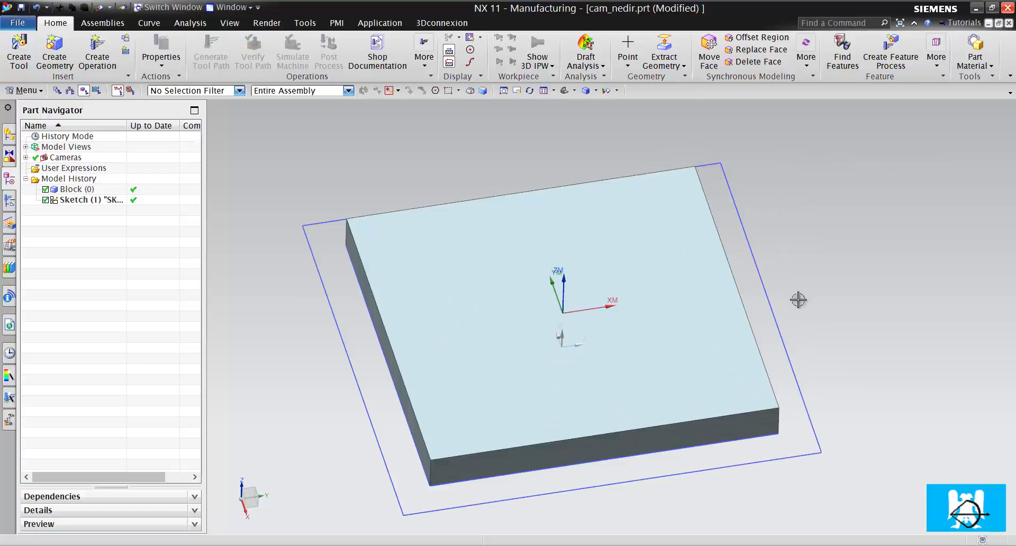
{"action": "mouse_move", "coordinate": [798, 297]}
{"action": "middle_mouse_down"}
{"action": "mouse_move", "coordinate": [794, 283]}
{"action": "mouse_move", "coordinate": [816, 288]}
{"action": "mouse_move", "coordinate": [813, 309]}
{"action": "middle_mouse_up"}
{"action": "scroll", "coordinate": [813, 308], "scroll_direction": "up", "scroll_amount": 2}
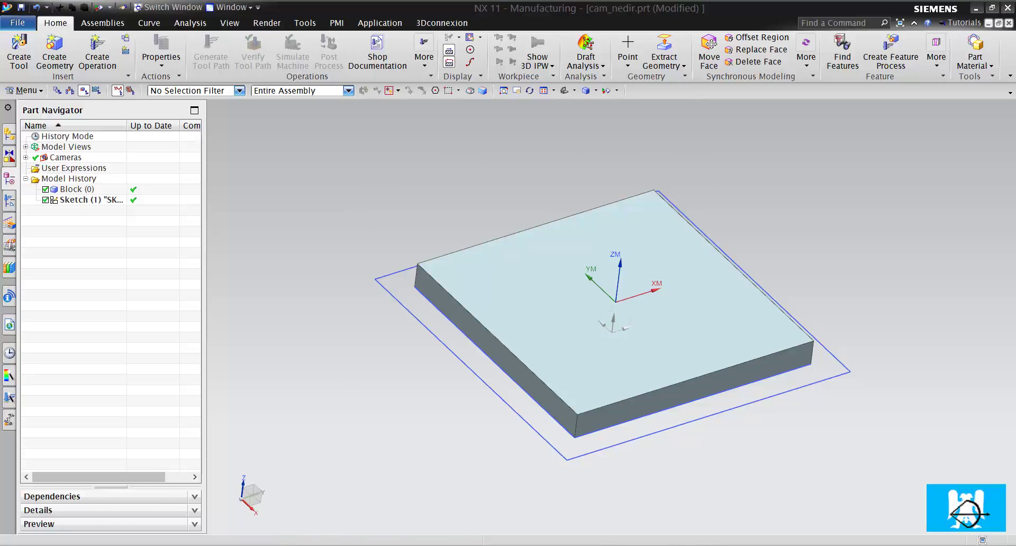
{"action": "key", "text": "alt+Tab"}
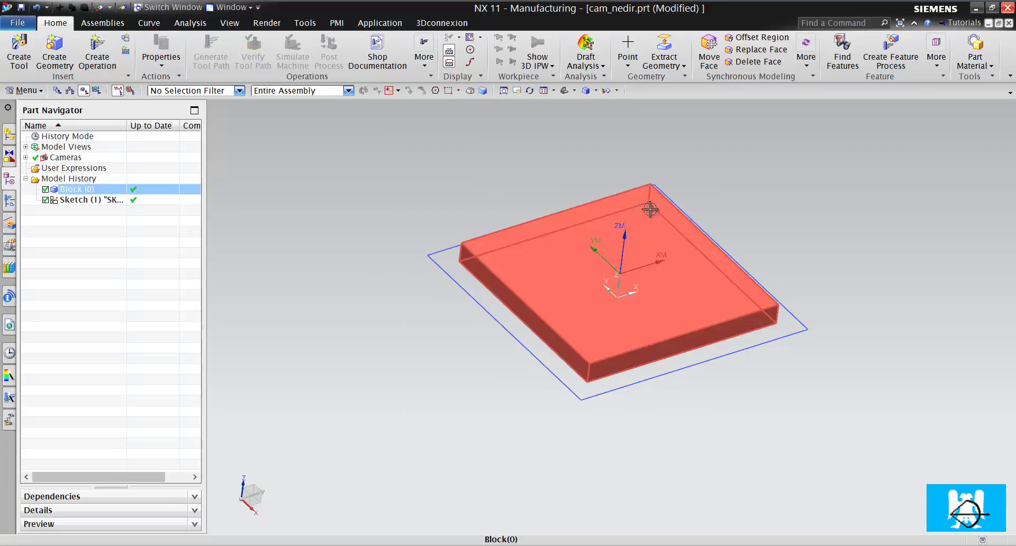
Step: View the block edge-on and check the Block feature's Length of 100, discarding the edit
{"action": "middle_click_drag", "start_coordinate": [760, 230], "coordinate": [515, 464]}
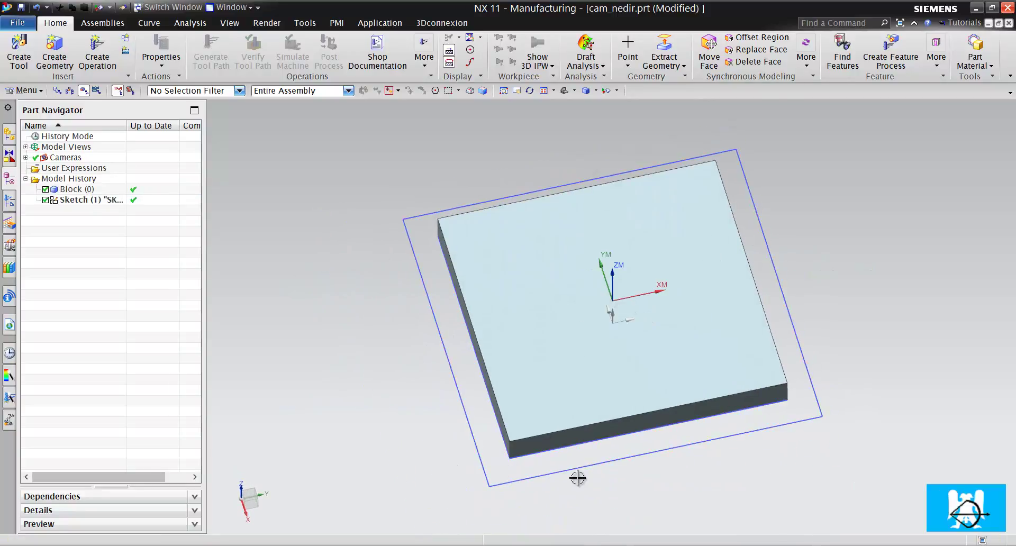
{"action": "scroll", "coordinate": [563, 460], "scroll_direction": "up", "scroll_amount": 2}
{"action": "scroll", "coordinate": [835, 316], "scroll_direction": "down", "scroll_amount": 3}
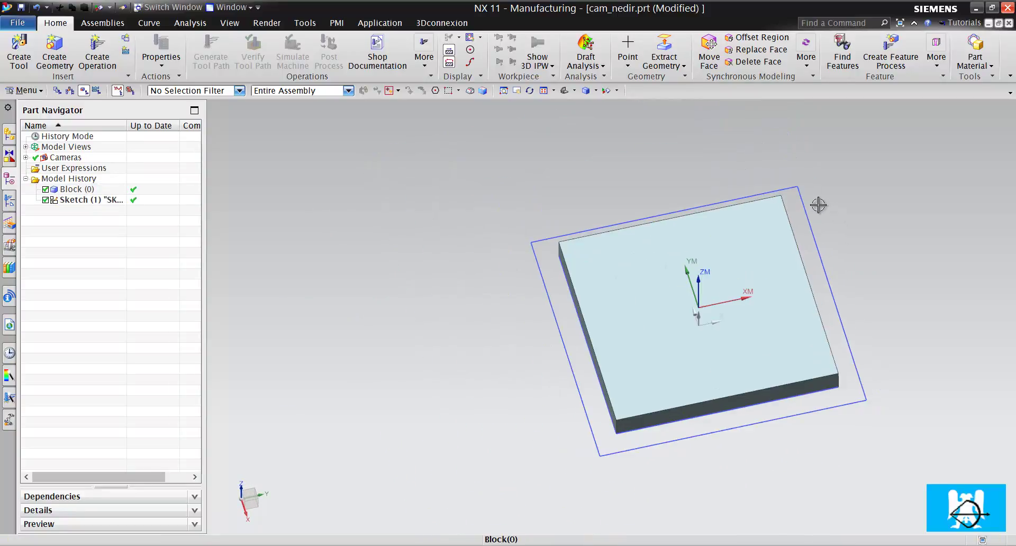
{"action": "left_click", "coordinate": [88, 180]}
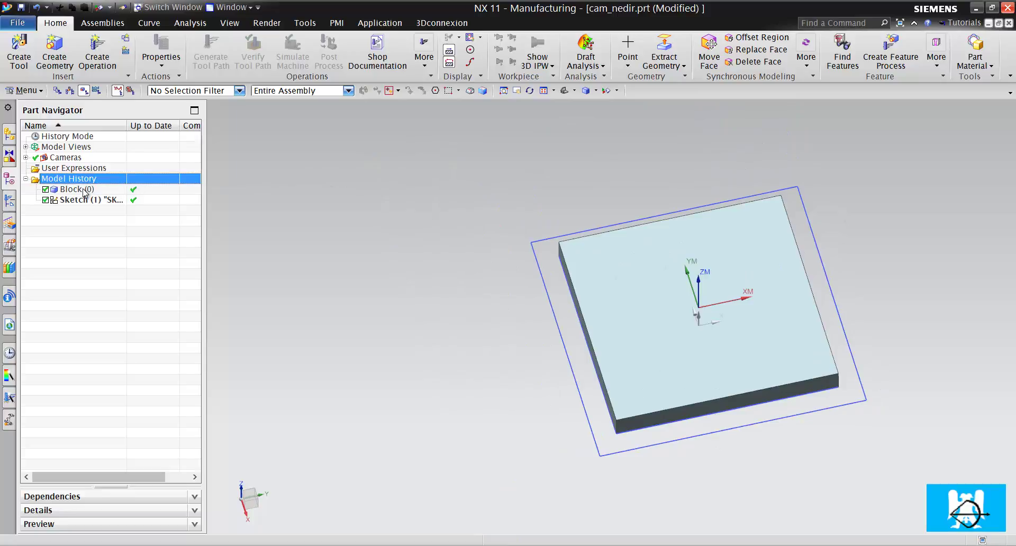
{"action": "double_click", "coordinate": [79, 189]}
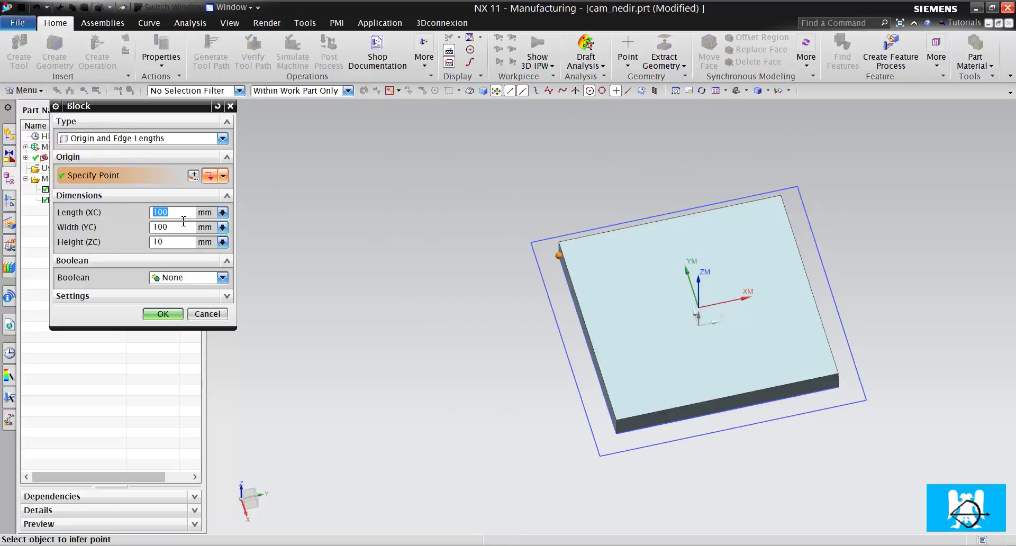
{"action": "left_click", "coordinate": [180, 212]}
{"action": "left_click_drag", "start_coordinate": [181, 213], "coordinate": [137, 248]}
{"action": "left_click", "coordinate": [206, 314]}
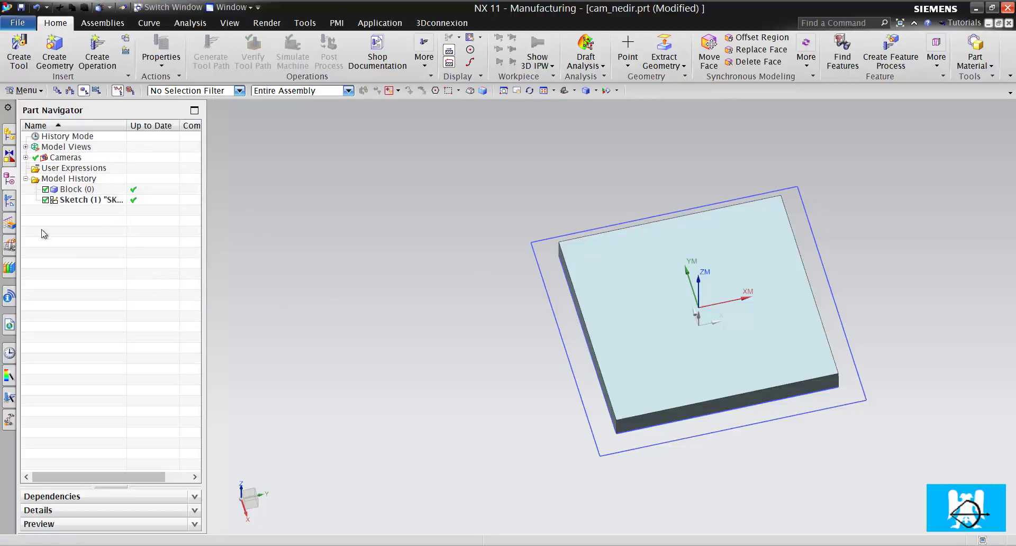
Step: Switch the Operation Navigator to Machine Tool View and review the D20 tool's parameters without changes
{"action": "left_click", "coordinate": [8, 203]}
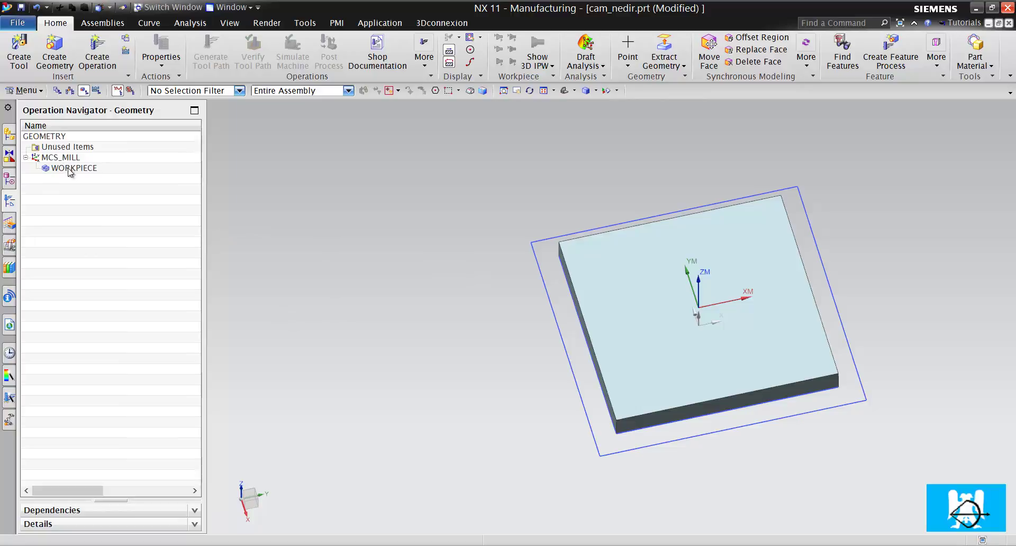
{"action": "right_click", "coordinate": [55, 196]}
{"action": "left_click", "coordinate": [74, 215]}
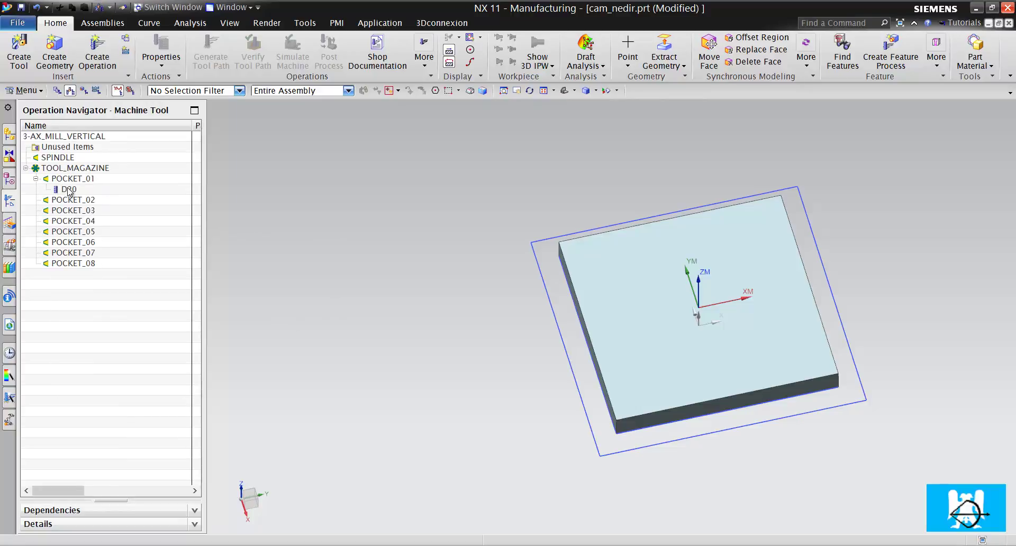
{"action": "double_click", "coordinate": [69, 189]}
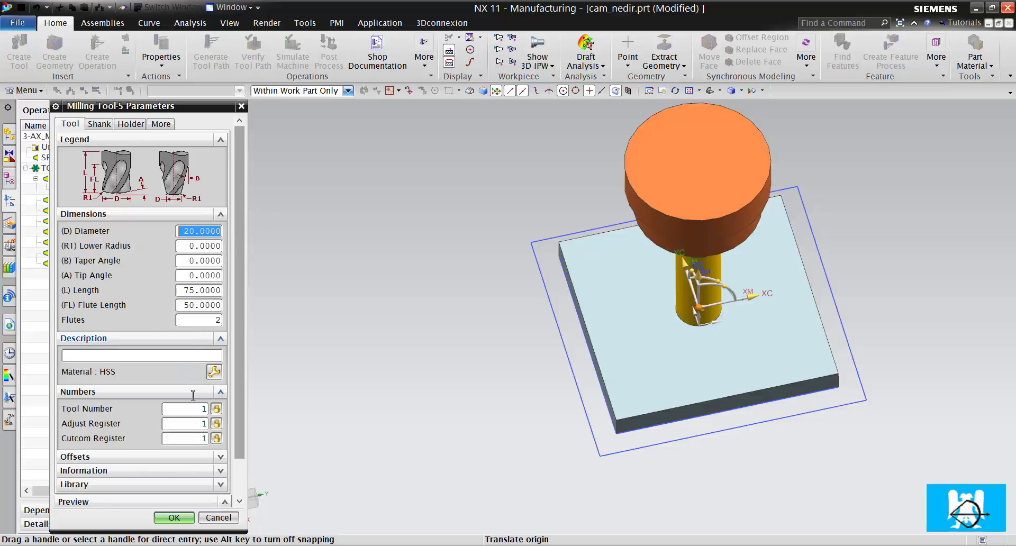
{"action": "left_click", "coordinate": [230, 516]}
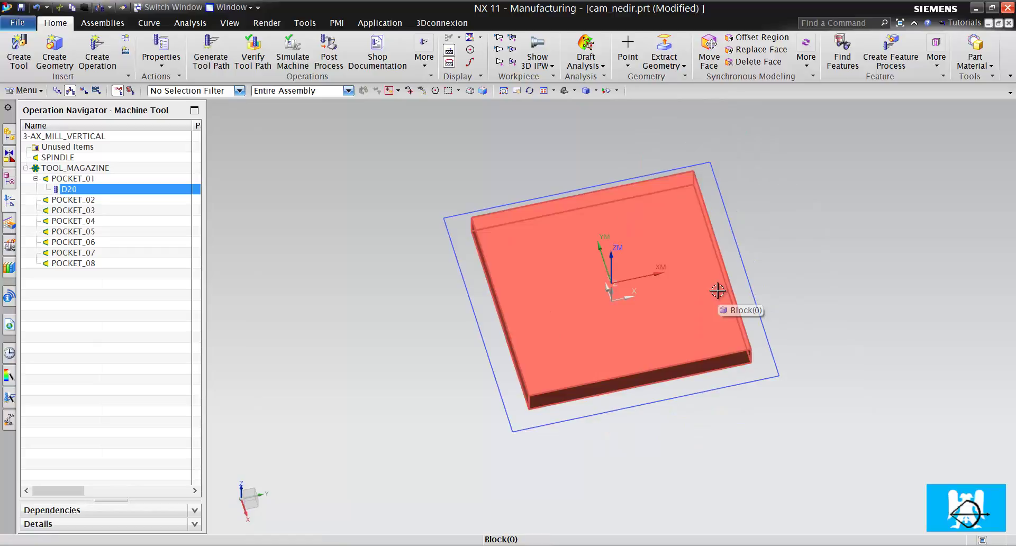
{"action": "scroll", "coordinate": [526, 432], "scroll_direction": "up", "scroll_amount": 3}
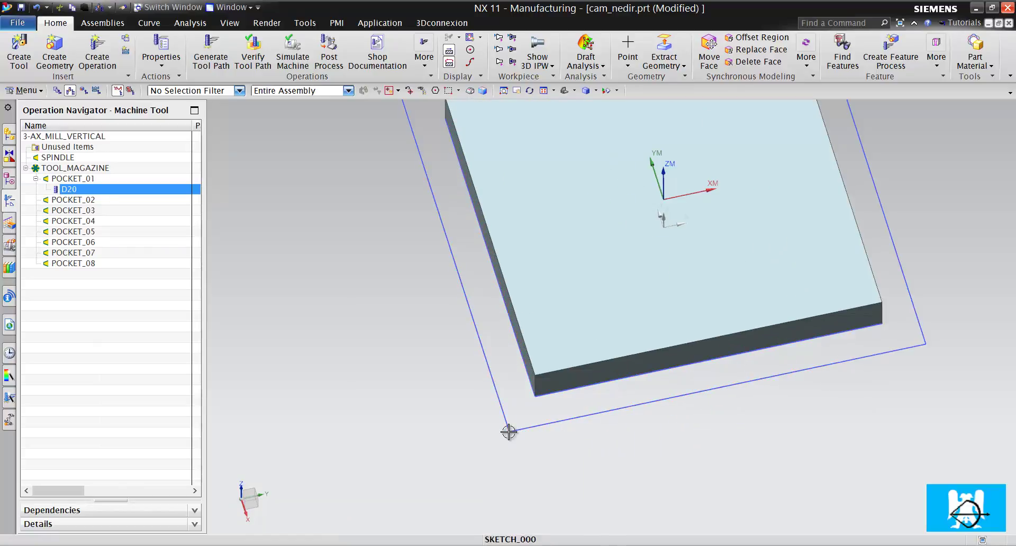
{"action": "scroll", "coordinate": [673, 311], "scroll_direction": "down", "scroll_amount": 3}
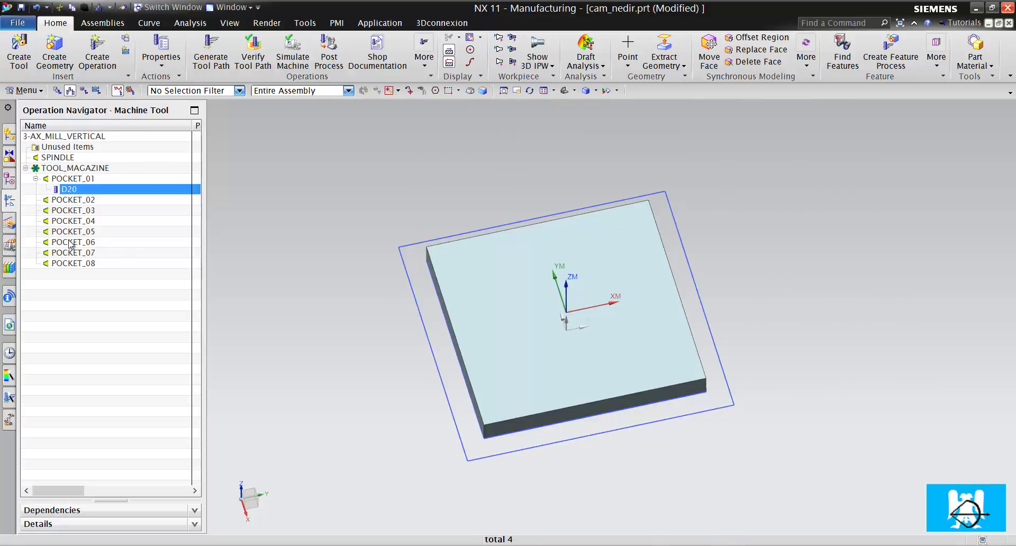
Step: Report the sketch corner at XC -60, YC -60 with Information > Point
{"action": "left_click", "coordinate": [25, 90]}
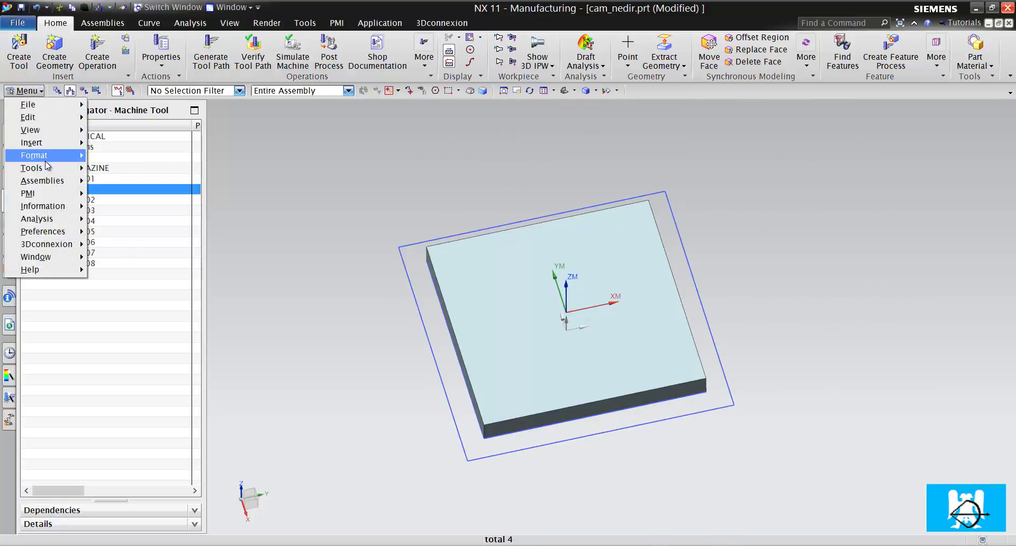
{"action": "mouse_move", "coordinate": [47, 168]}
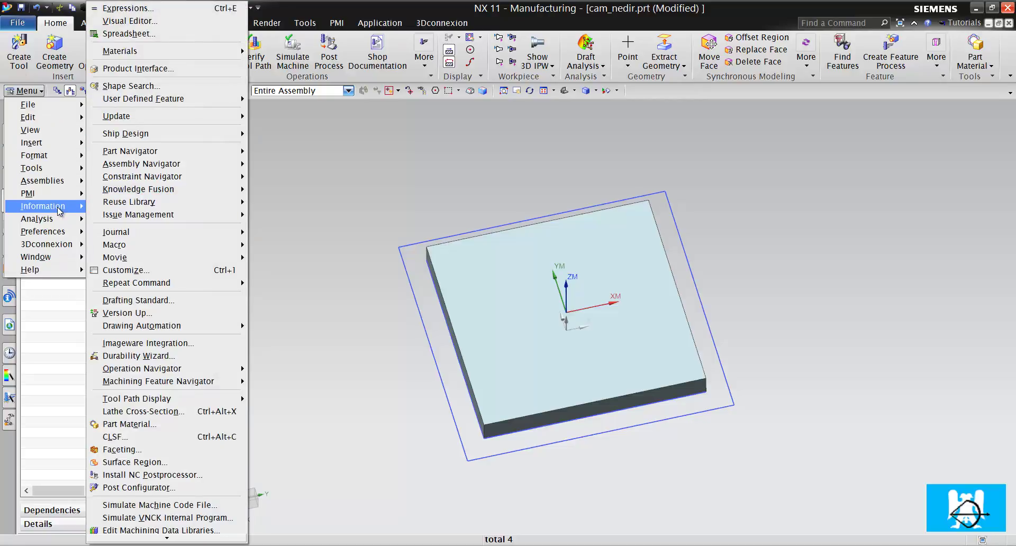
{"action": "mouse_move", "coordinate": [42, 206]}
{"action": "left_click", "coordinate": [113, 219]}
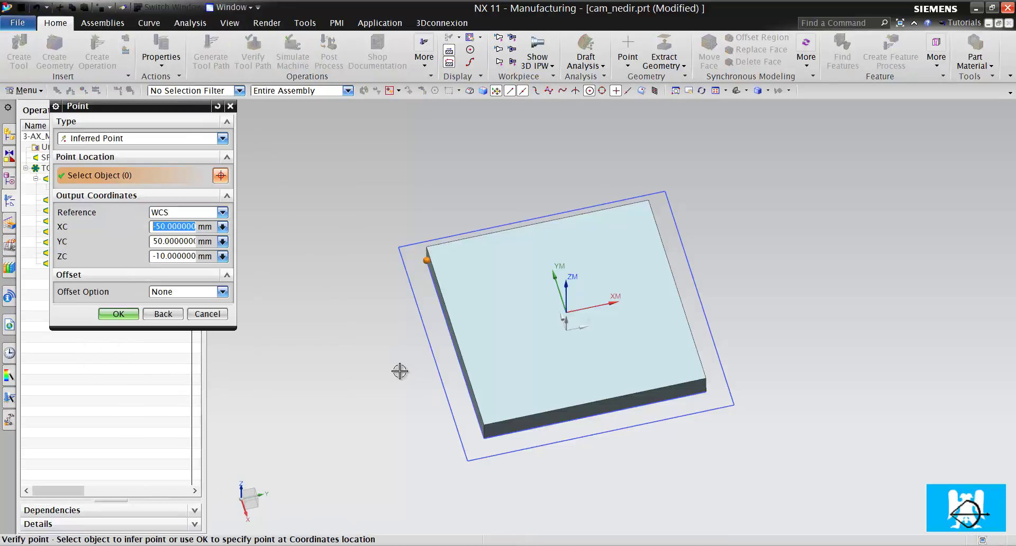
{"action": "left_click", "coordinate": [468, 462]}
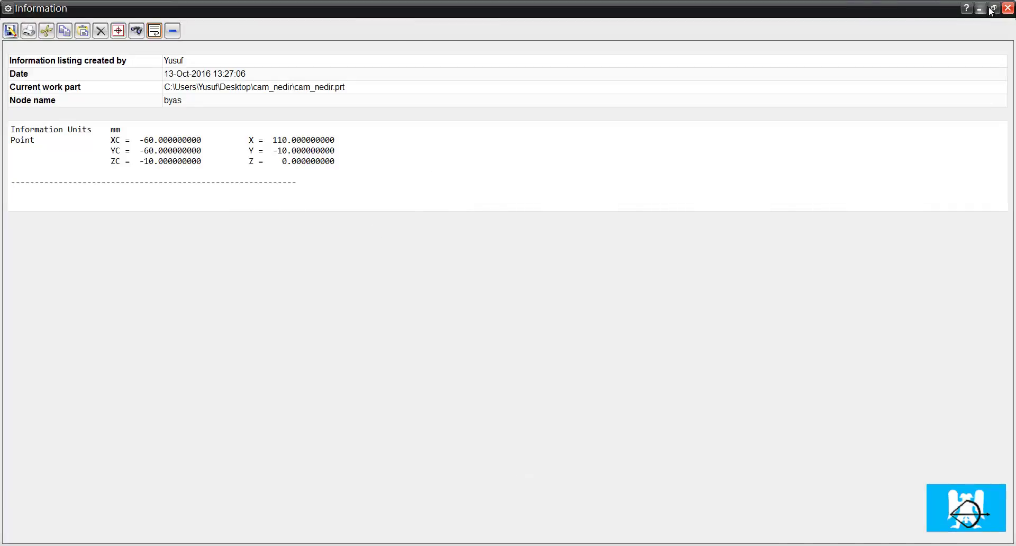
{"action": "left_click", "coordinate": [993, 8]}
{"action": "left_click_drag", "start_coordinate": [597, 429], "coordinate": [844, 233]}
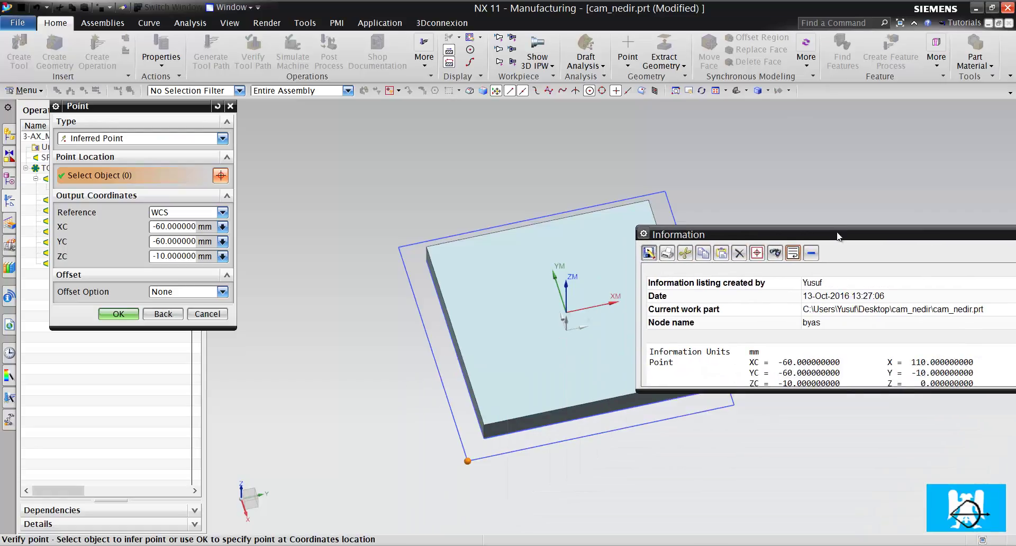
{"action": "scroll", "coordinate": [767, 373], "scroll_direction": "down", "scroll_amount": 1}
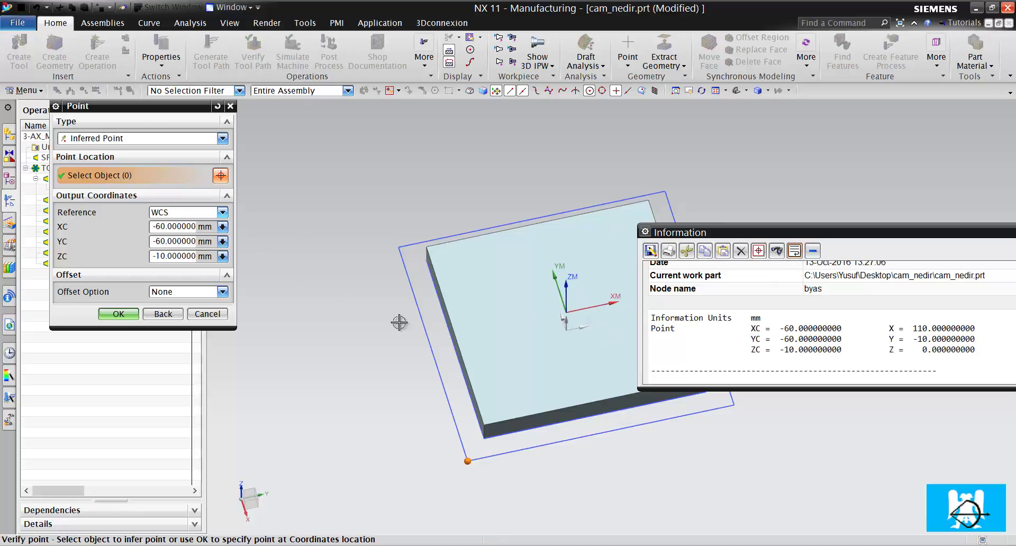
Step: Report corners (60,-60), (60,60), (-60,60) and (-60,-60) again, then close the Information window
{"action": "left_click", "coordinate": [735, 404]}
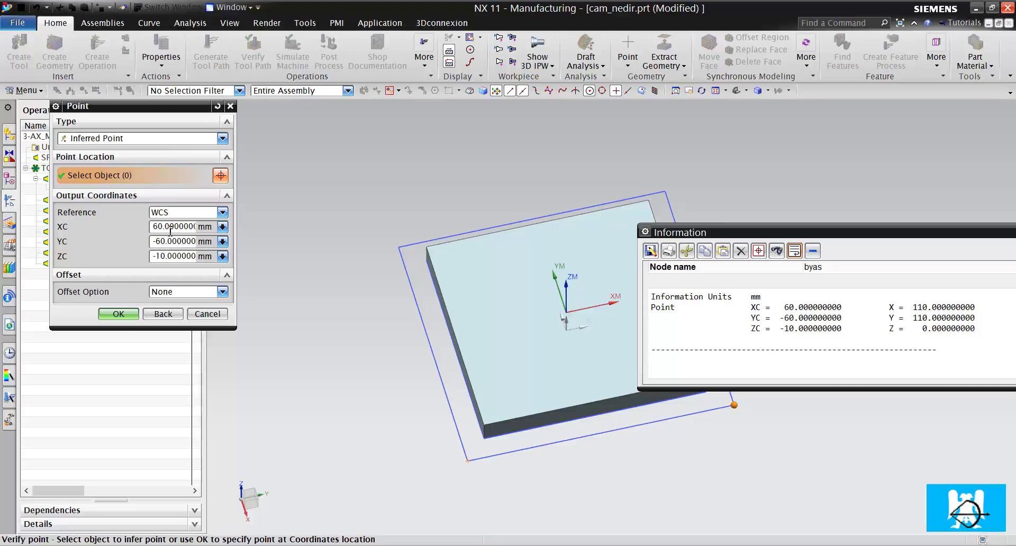
{"action": "left_click", "coordinate": [666, 191]}
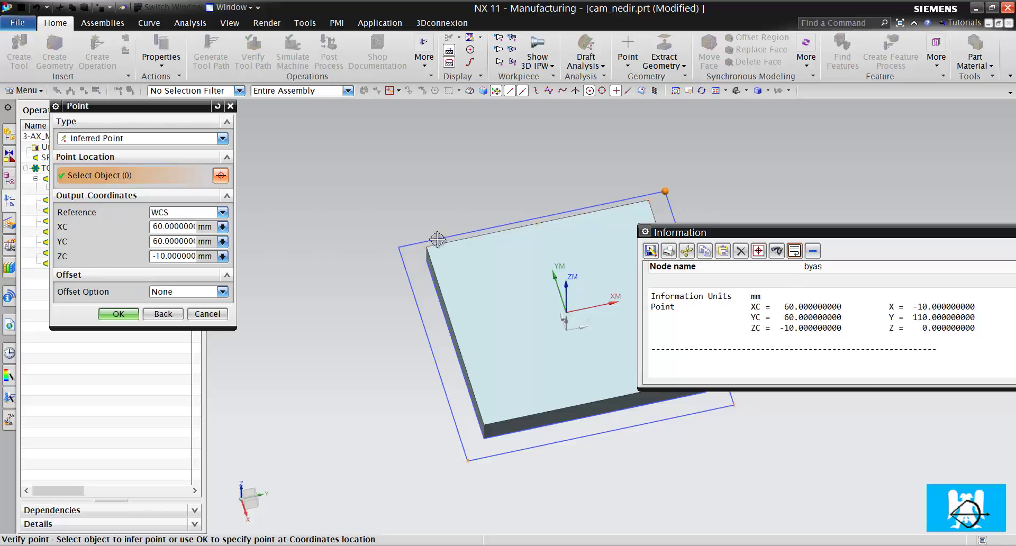
{"action": "left_click", "coordinate": [398, 247]}
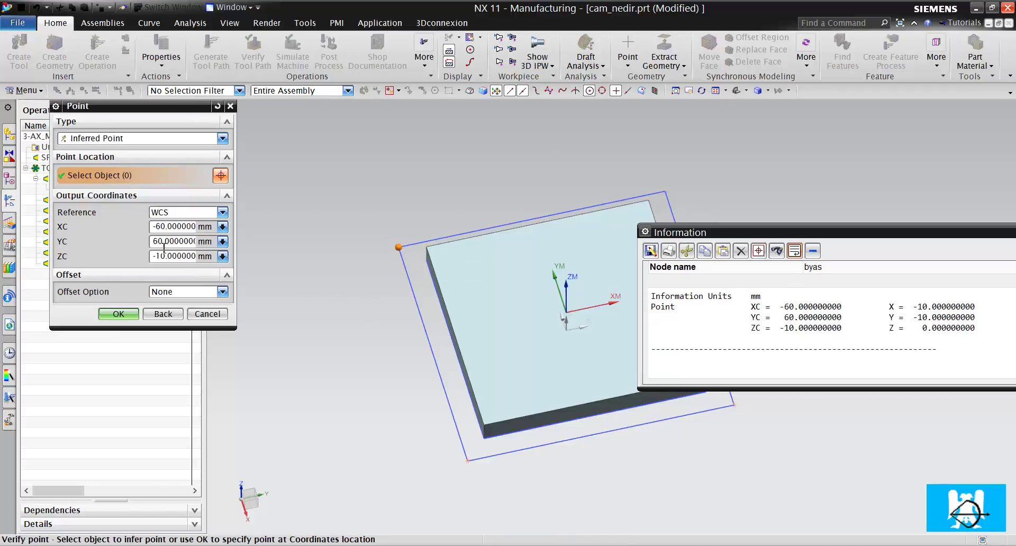
{"action": "left_click", "coordinate": [469, 461]}
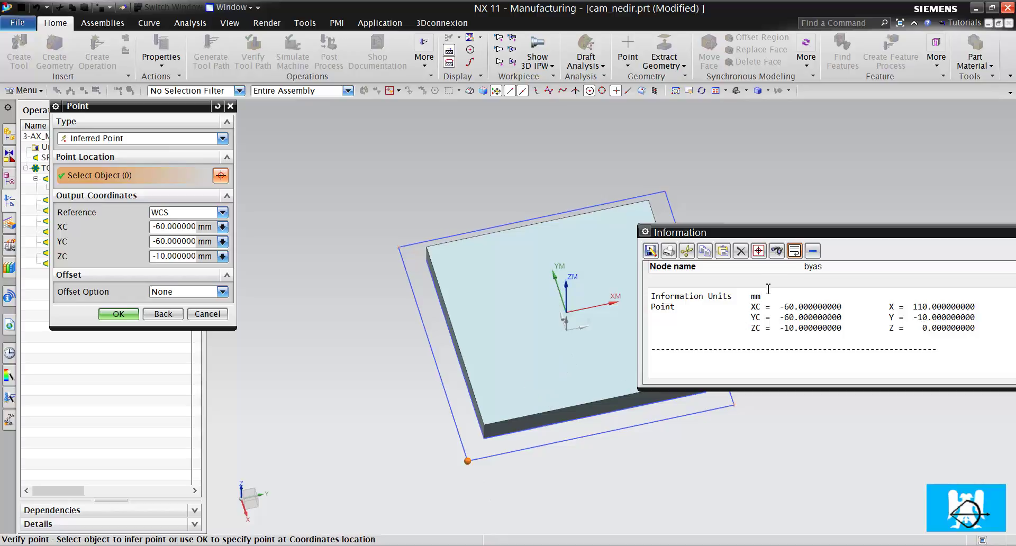
{"action": "left_click_drag", "start_coordinate": [714, 232], "coordinate": [518, 151]}
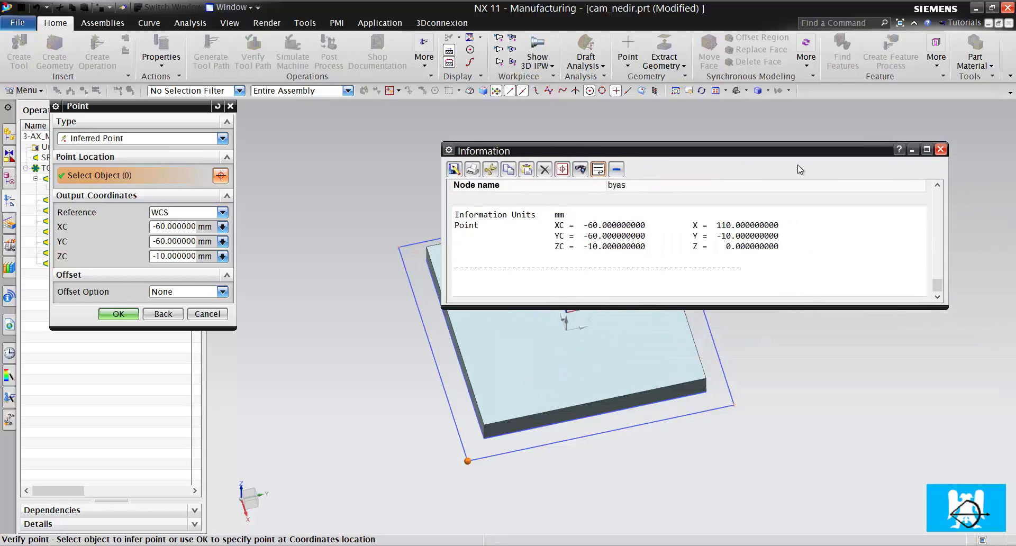
{"action": "left_click", "coordinate": [941, 151]}
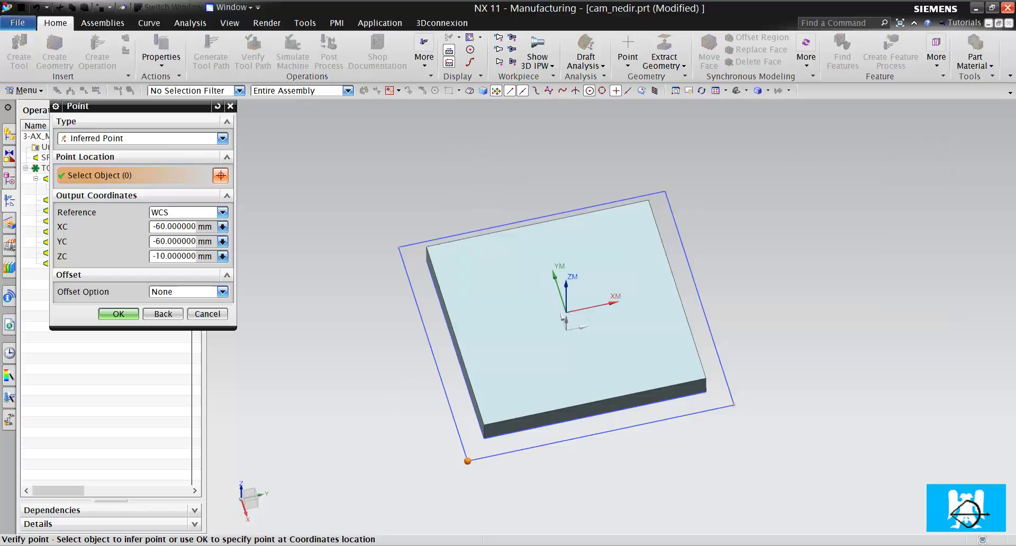
Step: Open sample_g_code.txt from the desktop in Notepad and dismiss NX's Point dialog
{"action": "left_click", "coordinate": [977, 9]}
{"action": "left_click", "coordinate": [960, 7]}
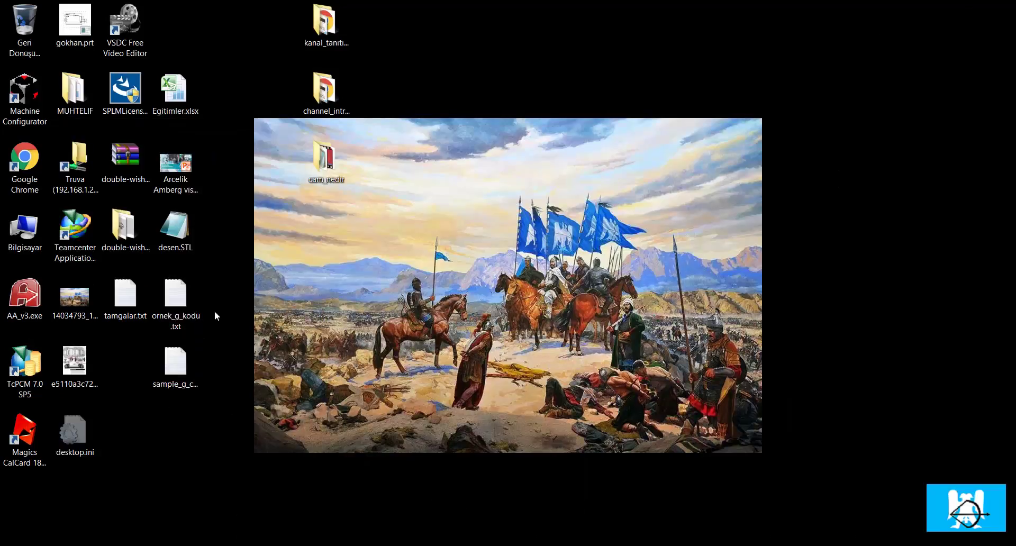
{"action": "double_click", "coordinate": [176, 367]}
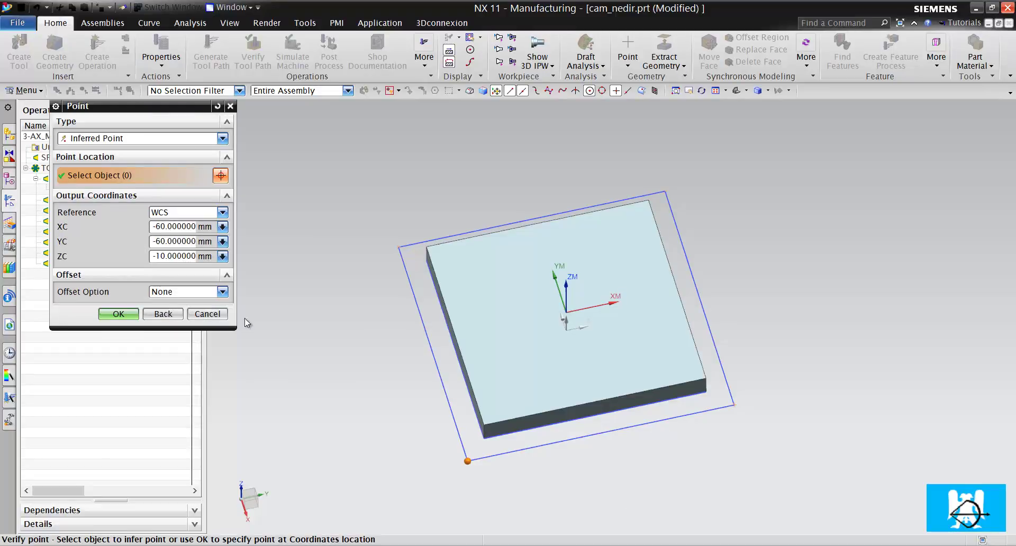
{"action": "left_click", "coordinate": [212, 314]}
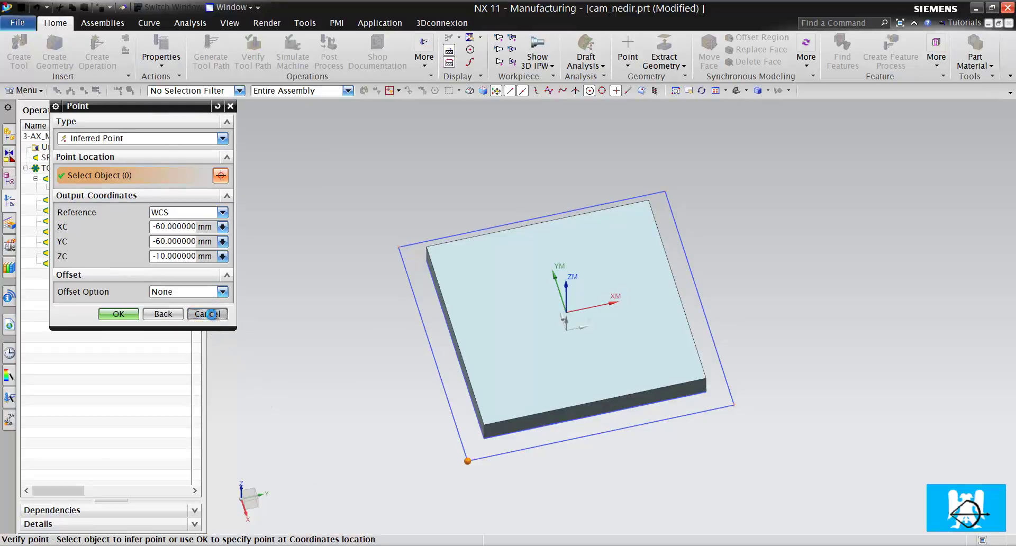
{"action": "key", "text": "alt+Tab"}
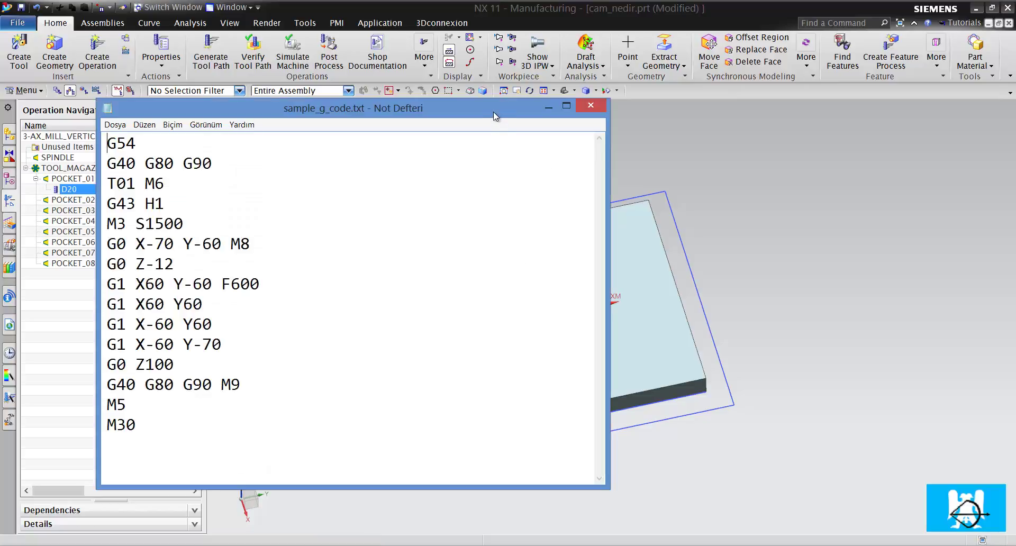
{"action": "left_click_drag", "start_coordinate": [493, 113], "coordinate": [449, 63]}
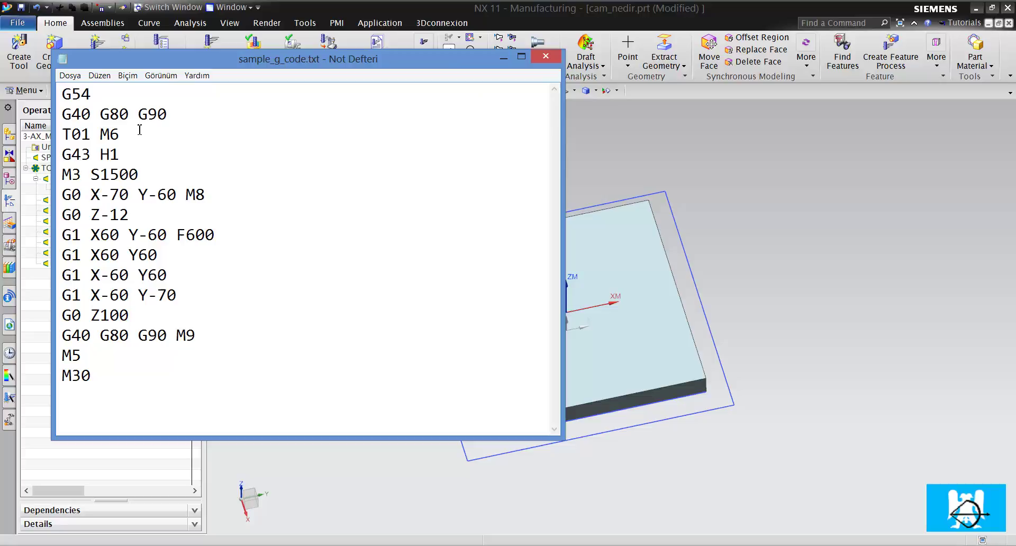
{"action": "left_click", "coordinate": [709, 246]}
{"action": "middle_click_drag", "start_coordinate": [805, 288], "coordinate": [534, 402], "text": "shift"}
{"action": "key", "text": "alt+Tab"}
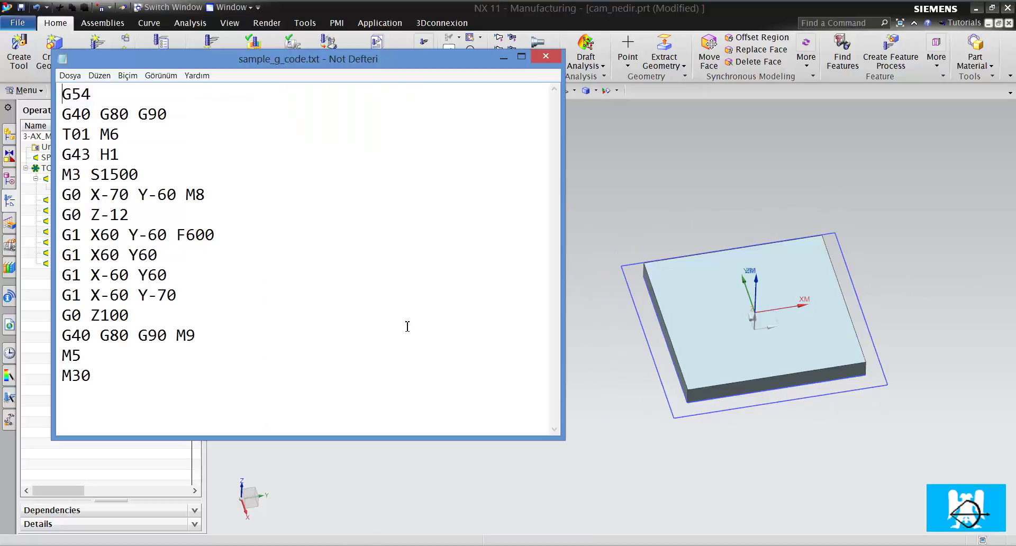
{"action": "left_click_drag", "start_coordinate": [104, 99], "coordinate": [62, 95]}
{"action": "left_click", "coordinate": [103, 96]}
{"action": "left_click_drag", "start_coordinate": [94, 98], "coordinate": [62, 97]}
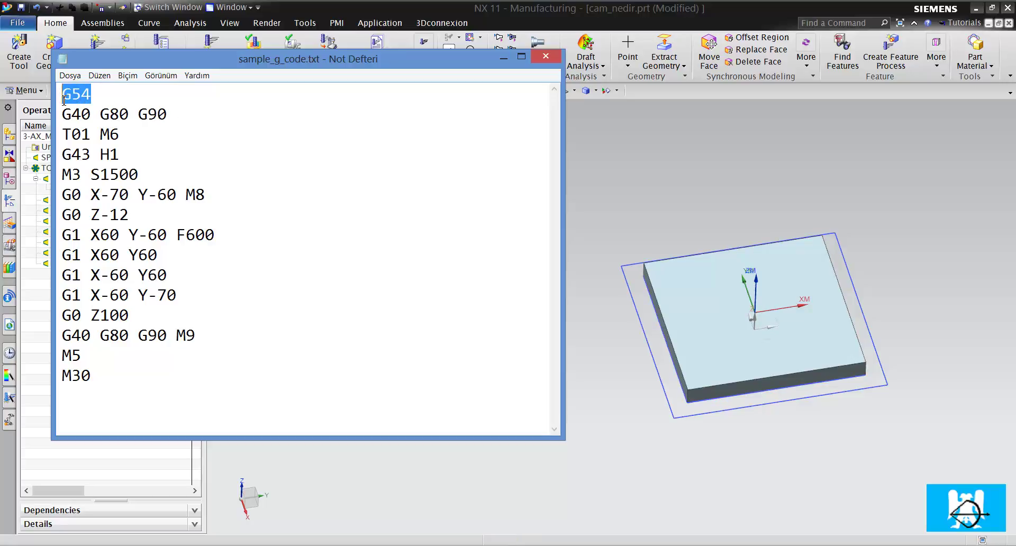
{"action": "left_click", "coordinate": [95, 98]}
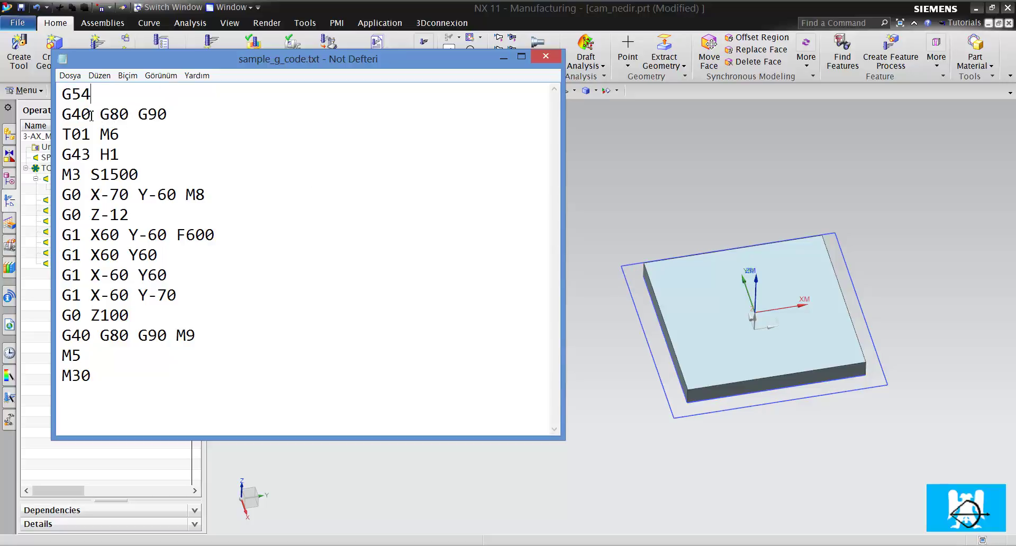
{"action": "left_click_drag", "start_coordinate": [91, 114], "coordinate": [64, 118]}
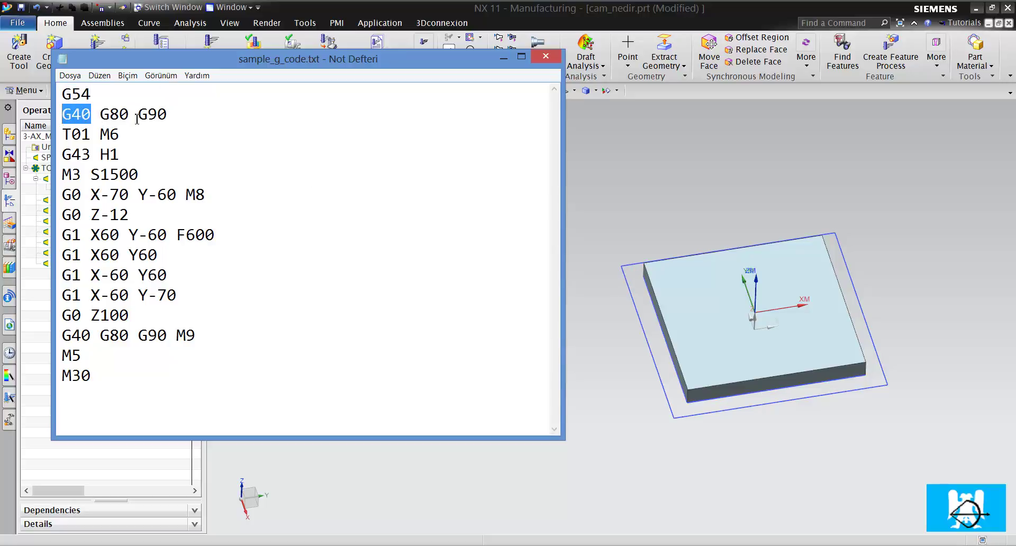
{"action": "left_click_drag", "start_coordinate": [129, 117], "coordinate": [110, 121]}
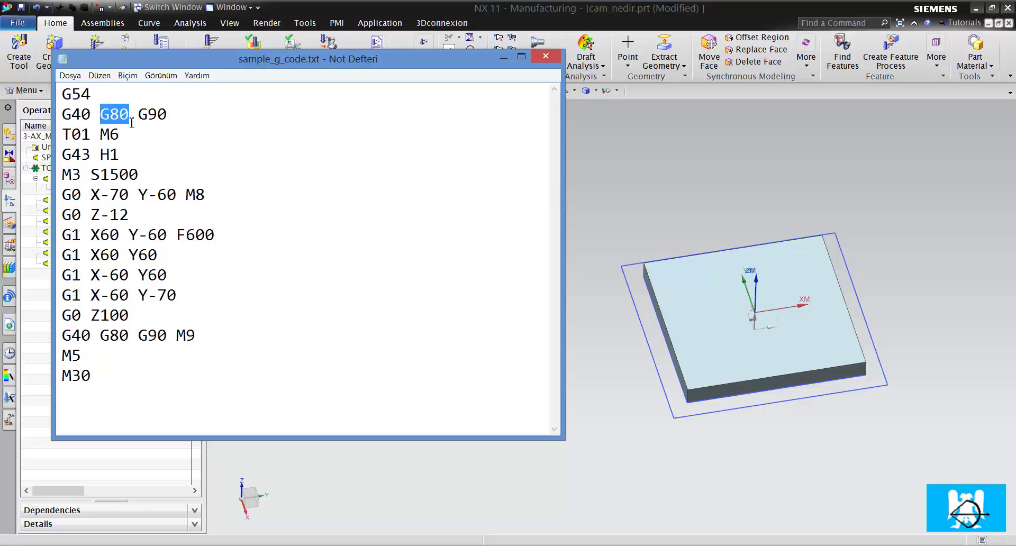
{"action": "left_click", "coordinate": [132, 122]}
{"action": "left_click_drag", "start_coordinate": [94, 114], "coordinate": [63, 117]}
{"action": "left_click_drag", "start_coordinate": [132, 112], "coordinate": [108, 119]}
{"action": "left_click_drag", "start_coordinate": [169, 117], "coordinate": [142, 120]}
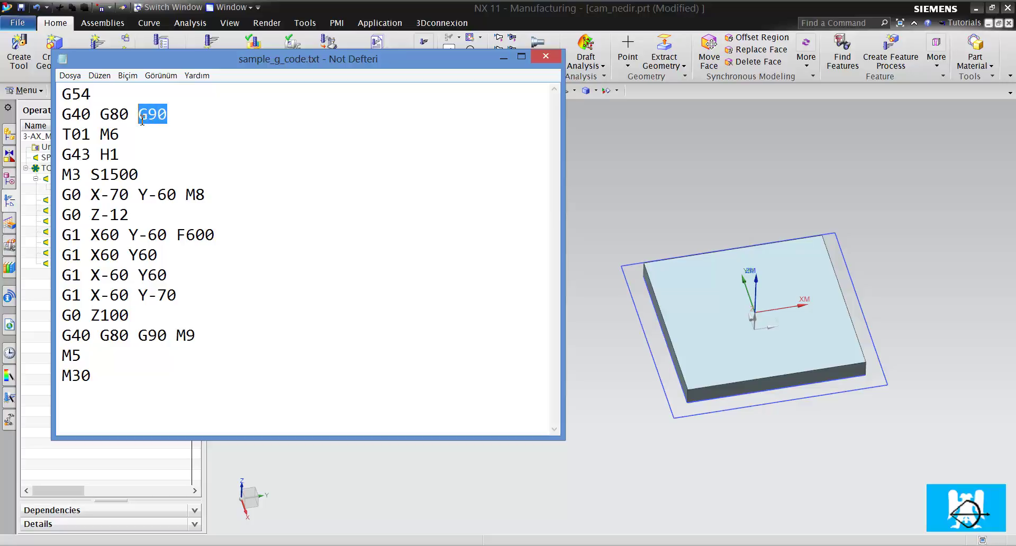
{"action": "left_click", "coordinate": [196, 113]}
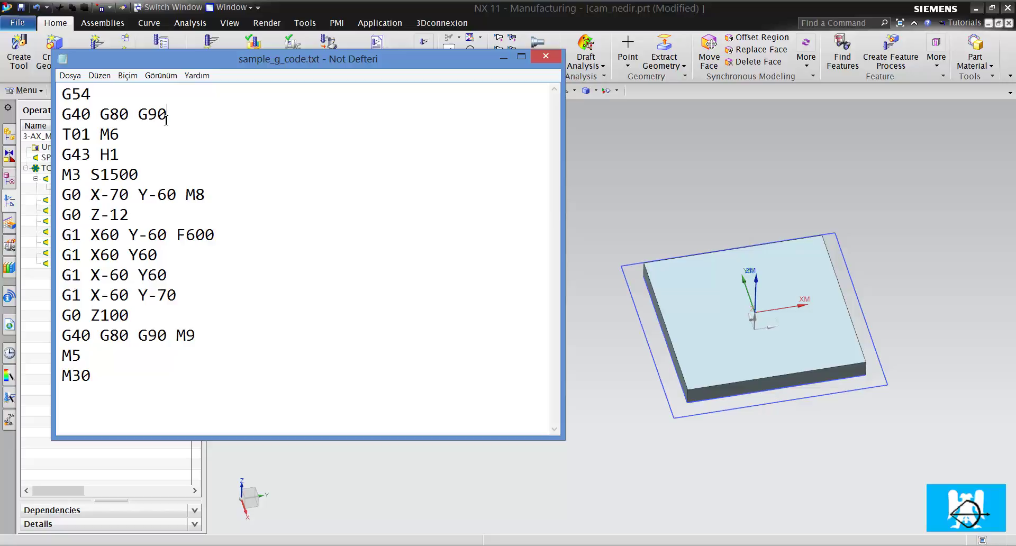
{"action": "left_click_drag", "start_coordinate": [166, 118], "coordinate": [140, 117]}
{"action": "left_click", "coordinate": [178, 121]}
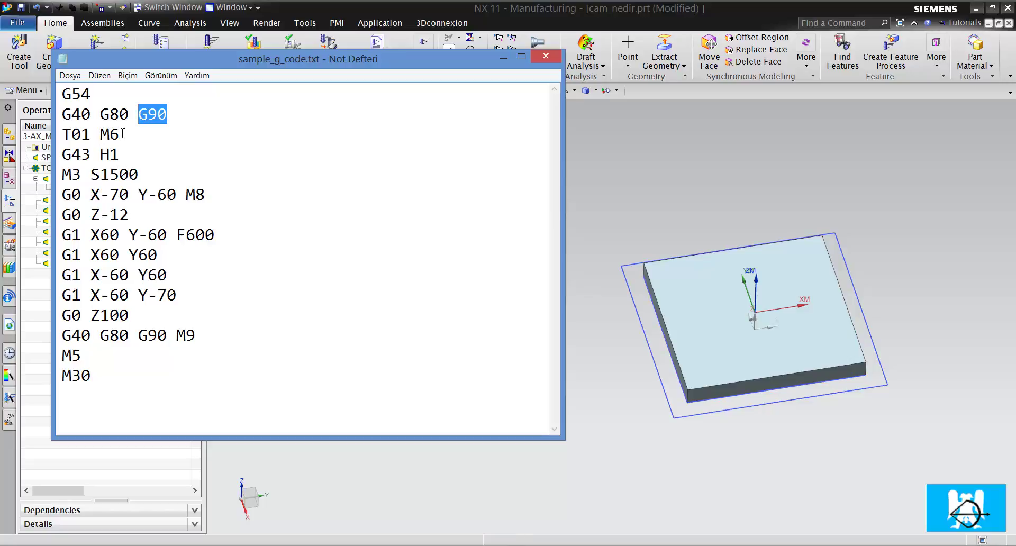
{"action": "left_click_drag", "start_coordinate": [122, 133], "coordinate": [64, 135]}
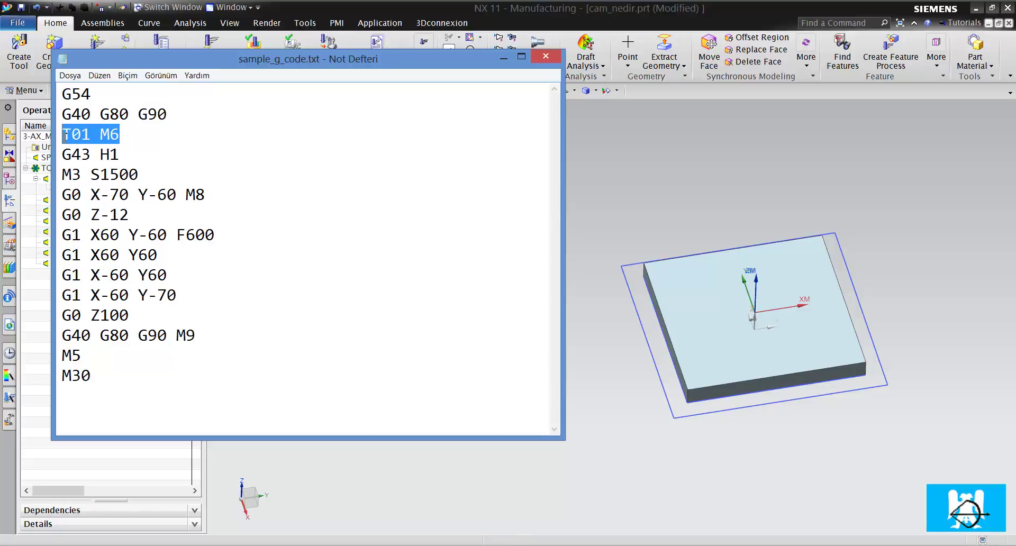
{"action": "left_click", "coordinate": [94, 136]}
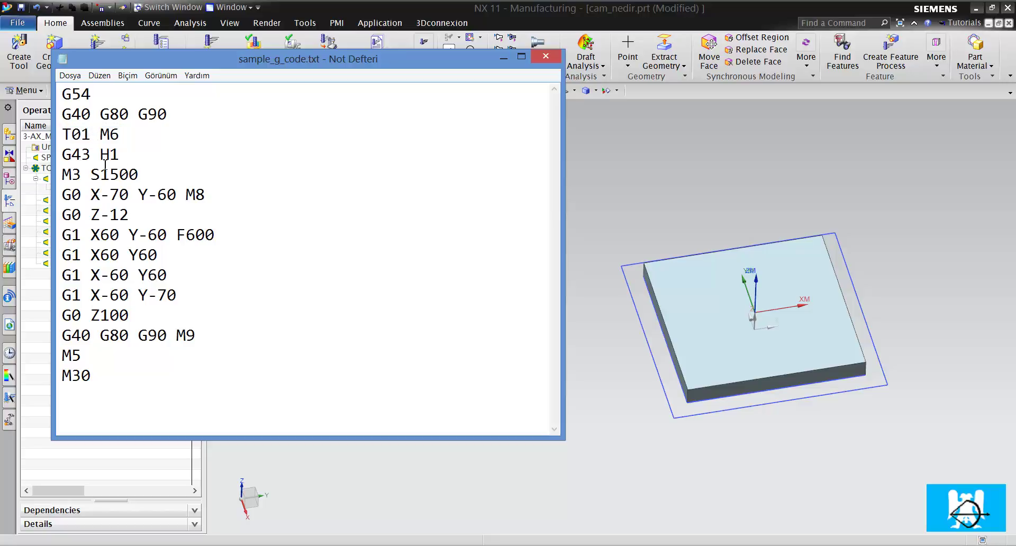
{"action": "left_click_drag", "start_coordinate": [130, 154], "coordinate": [69, 157]}
{"action": "left_click_drag", "start_coordinate": [130, 155], "coordinate": [62, 161]}
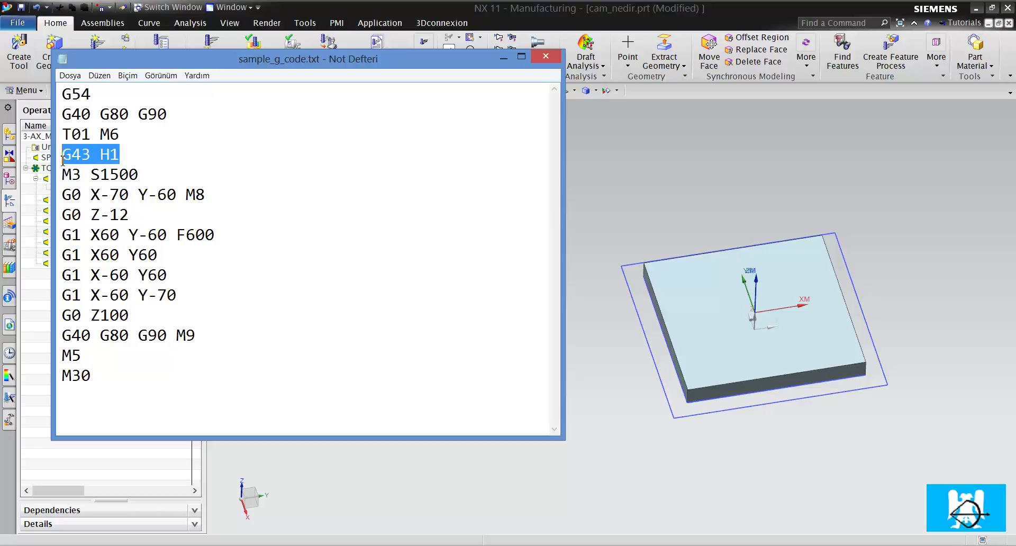
{"action": "left_click", "coordinate": [147, 156]}
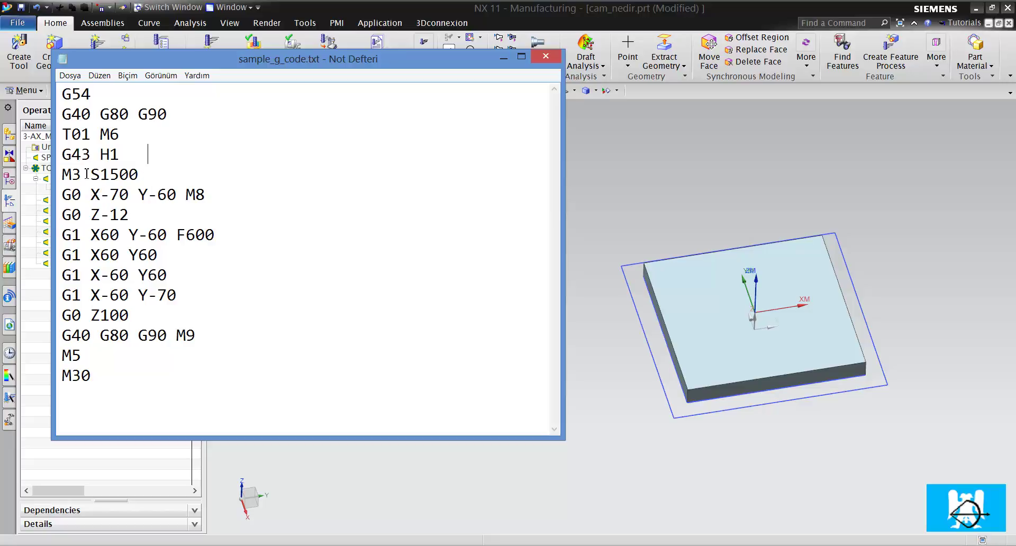
{"action": "left_click_drag", "start_coordinate": [84, 174], "coordinate": [63, 175]}
{"action": "left_click", "coordinate": [70, 175]}
{"action": "left_click_drag", "start_coordinate": [142, 174], "coordinate": [94, 174]}
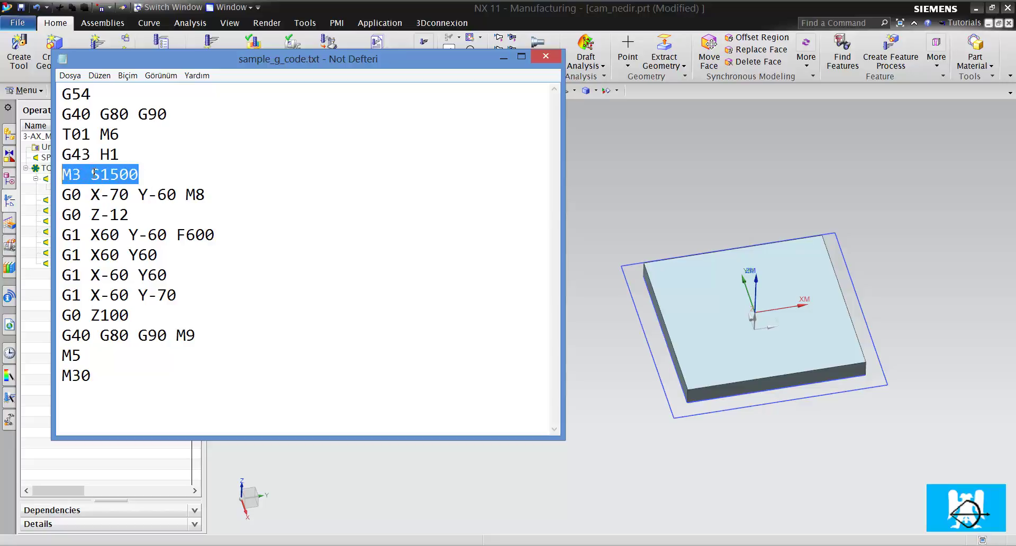
{"action": "left_click", "coordinate": [140, 176]}
{"action": "left_click_drag", "start_coordinate": [141, 177], "coordinate": [63, 177]}
{"action": "left_click", "coordinate": [141, 175]}
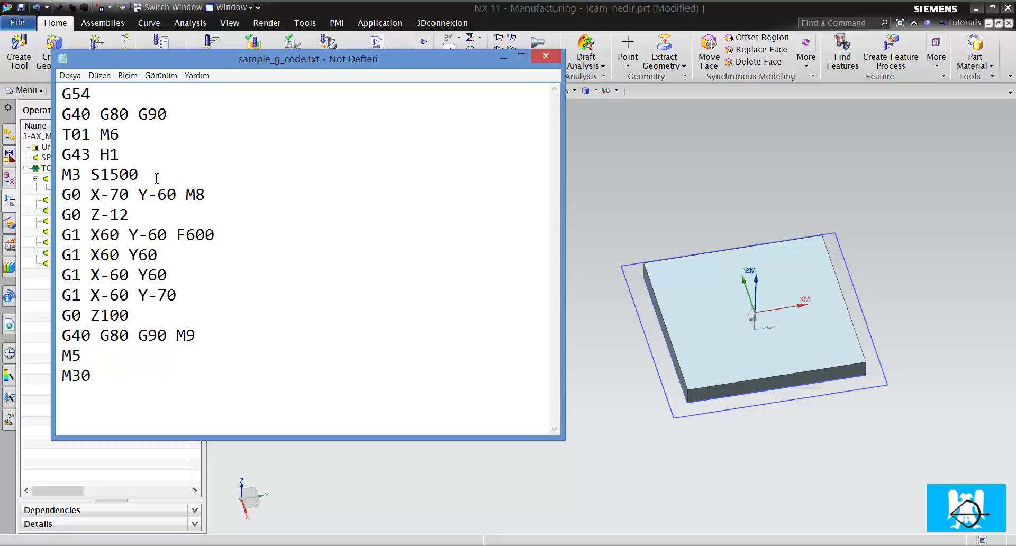
{"action": "left_click_drag", "start_coordinate": [83, 195], "coordinate": [62, 197]}
{"action": "left_click", "coordinate": [116, 197]}
{"action": "left_click_drag", "start_coordinate": [90, 196], "coordinate": [189, 199]}
{"action": "left_click", "coordinate": [187, 199]}
{"action": "left_click_drag", "start_coordinate": [209, 196], "coordinate": [70, 219]}
{"action": "left_click", "coordinate": [204, 214]}
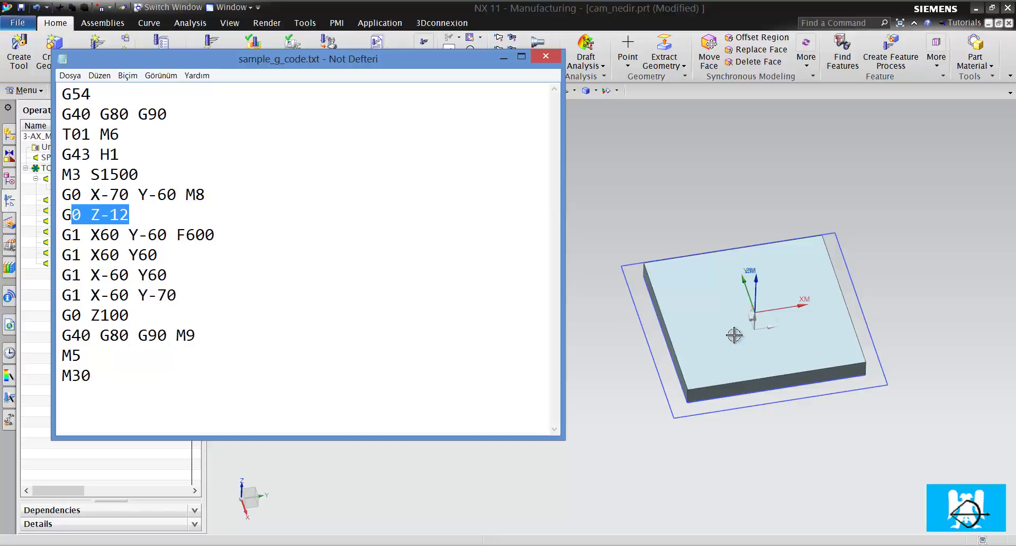
Step: Highlight line 8's G1 linear move and its F600 feed rate
{"action": "left_click", "coordinate": [95, 235]}
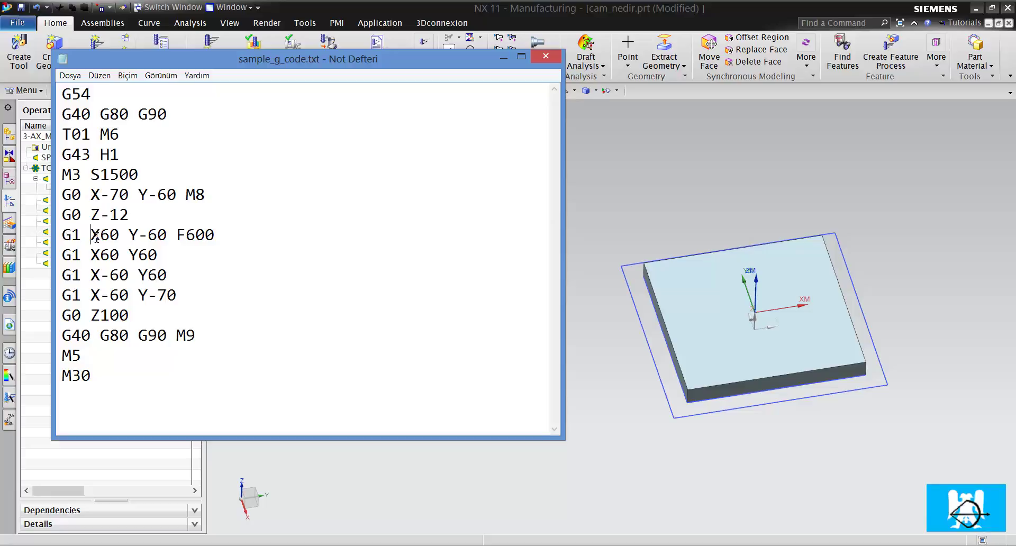
{"action": "left_click_drag", "start_coordinate": [82, 235], "coordinate": [64, 241]}
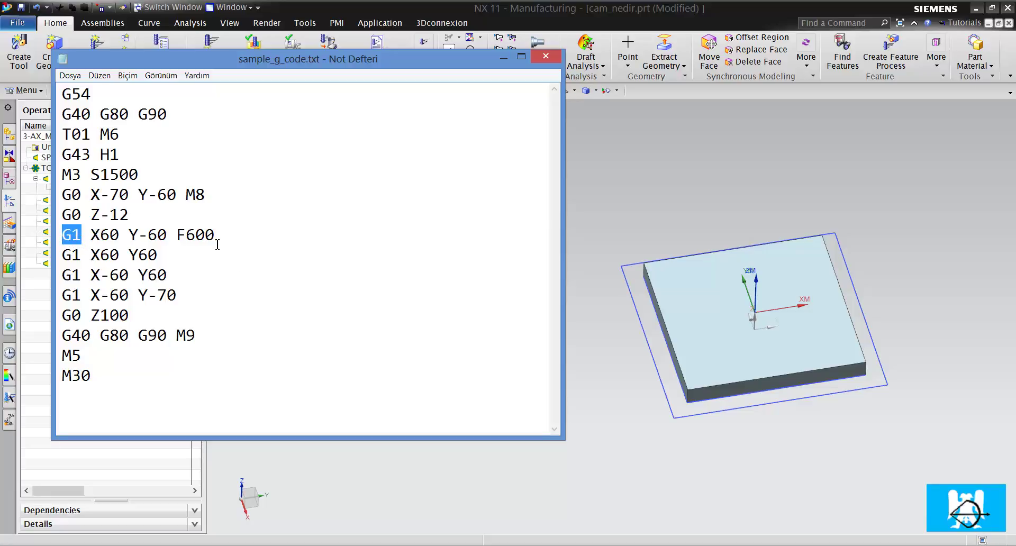
{"action": "left_click", "coordinate": [87, 234]}
{"action": "left_click_drag", "start_coordinate": [217, 234], "coordinate": [181, 240]}
{"action": "left_click", "coordinate": [197, 240]}
{"action": "left_click", "coordinate": [236, 239]}
Step: Highlight the moves to X60 Y60, X-60 Y60 and X-60 Y-70, including the Y-70 value
{"action": "left_click_drag", "start_coordinate": [159, 255], "coordinate": [72, 255]}
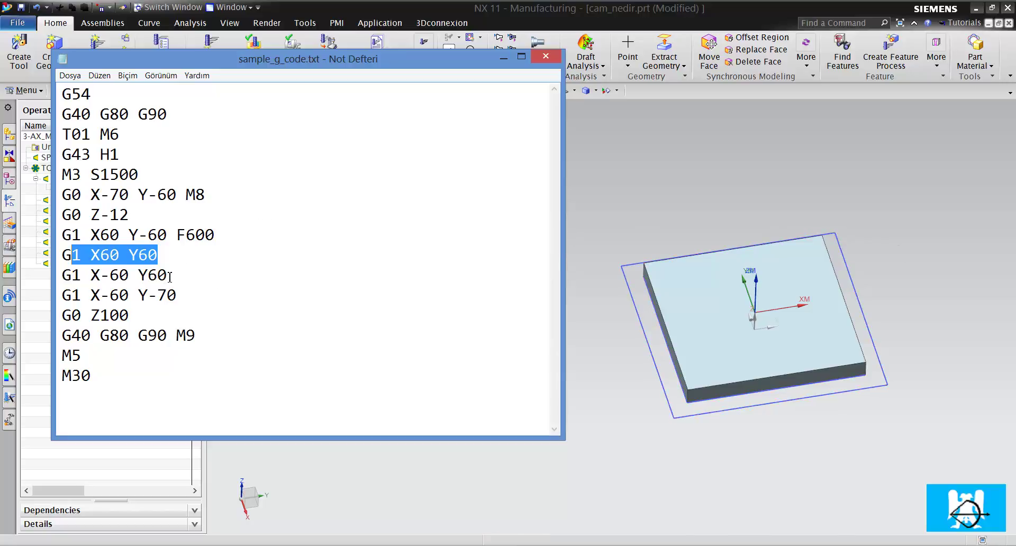
{"action": "left_click_drag", "start_coordinate": [169, 277], "coordinate": [72, 276]}
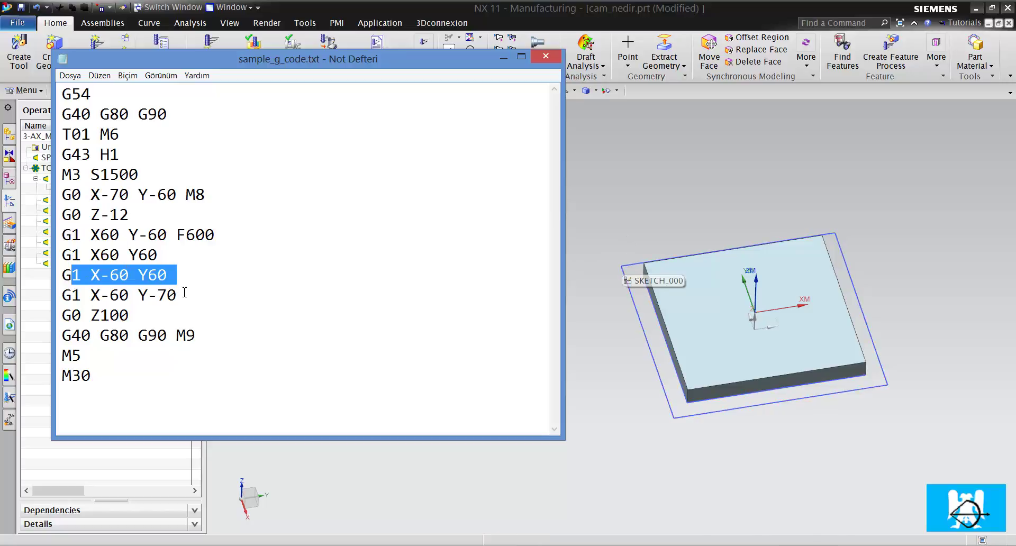
{"action": "left_click_drag", "start_coordinate": [185, 295], "coordinate": [72, 295]}
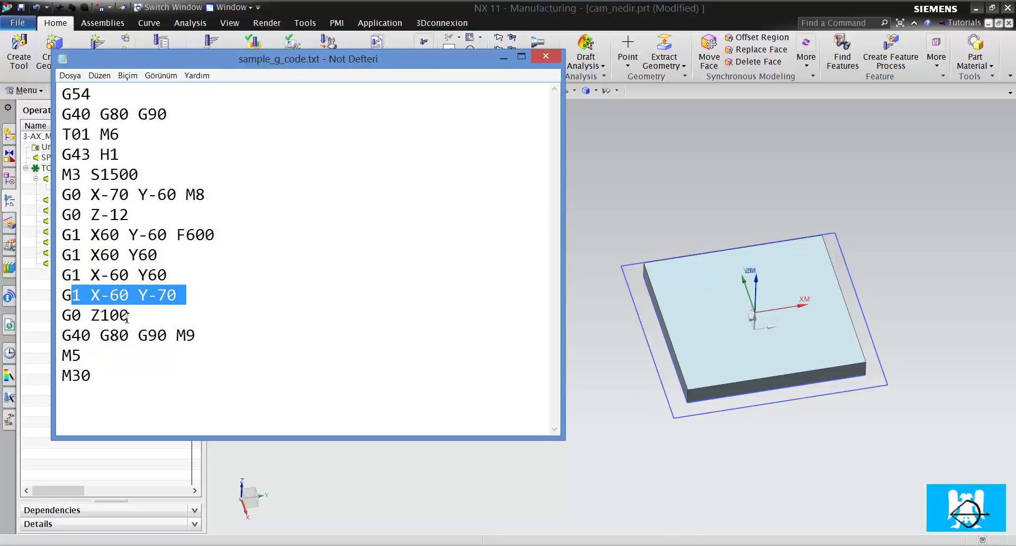
{"action": "left_click", "coordinate": [179, 294]}
{"action": "left_click_drag", "start_coordinate": [182, 295], "coordinate": [142, 299]}
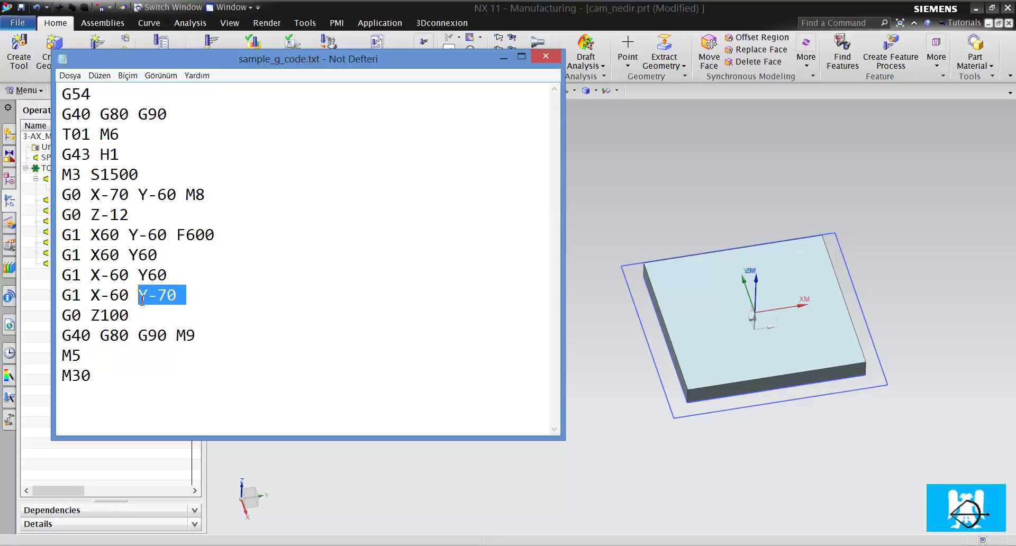
{"action": "left_click", "coordinate": [196, 332]}
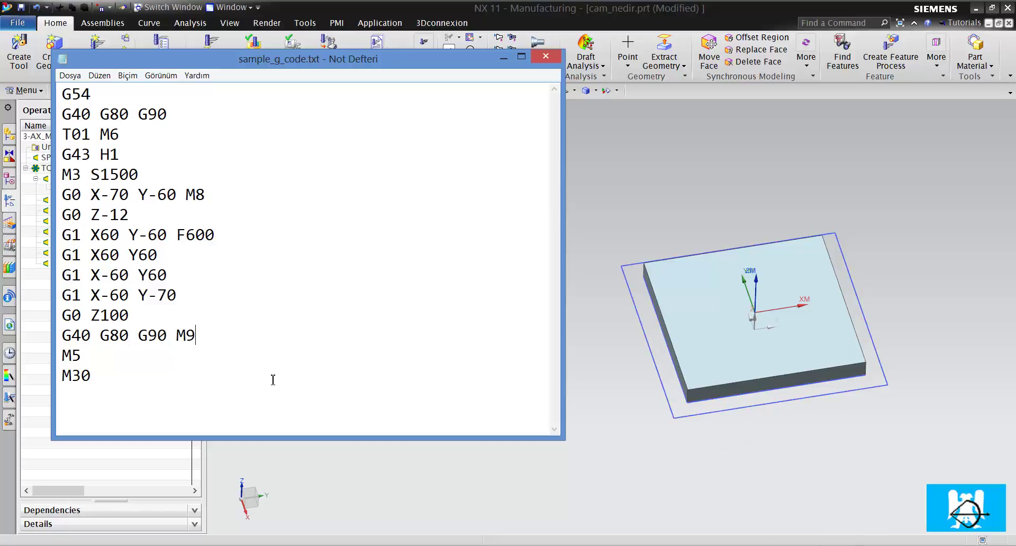
Step: Highlight the closing codes: G0 Z100 retract, M9, M5 and M30
{"action": "left_click_drag", "start_coordinate": [141, 316], "coordinate": [58, 318]}
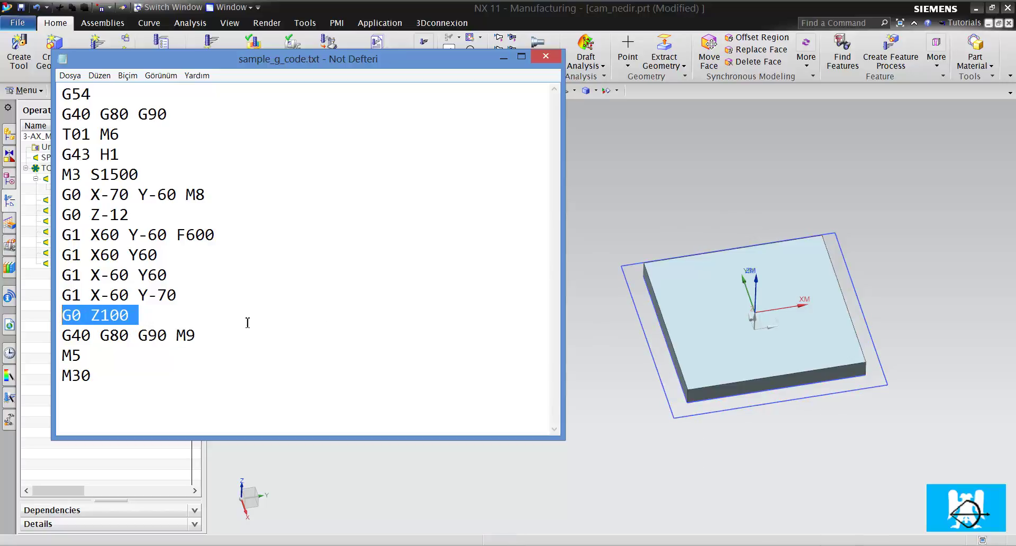
{"action": "left_click_drag", "start_coordinate": [199, 337], "coordinate": [181, 342]}
{"action": "left_click", "coordinate": [189, 349]}
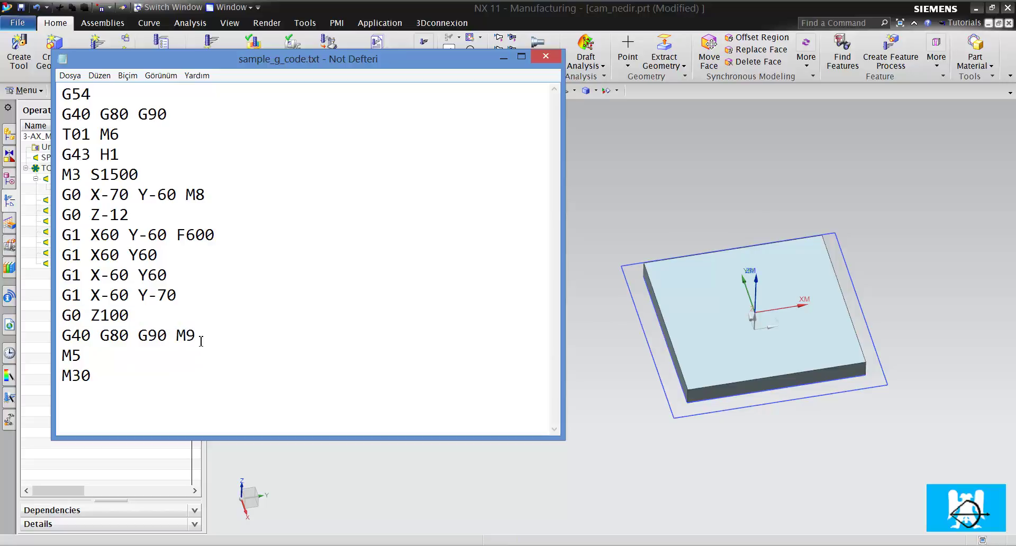
{"action": "left_click", "coordinate": [221, 372]}
{"action": "left_click_drag", "start_coordinate": [92, 365], "coordinate": [71, 357]}
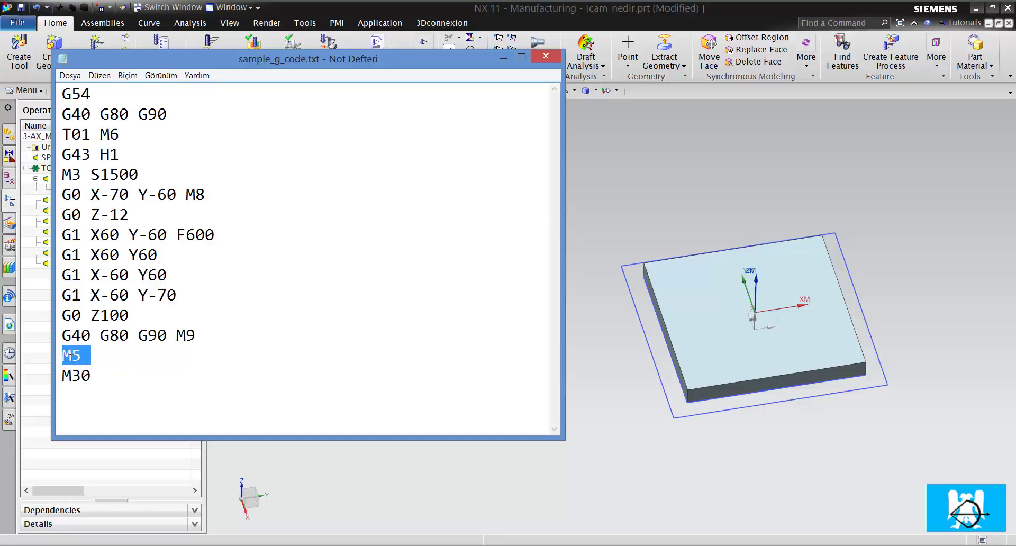
{"action": "left_click", "coordinate": [81, 374]}
{"action": "double_click", "coordinate": [82, 374]}
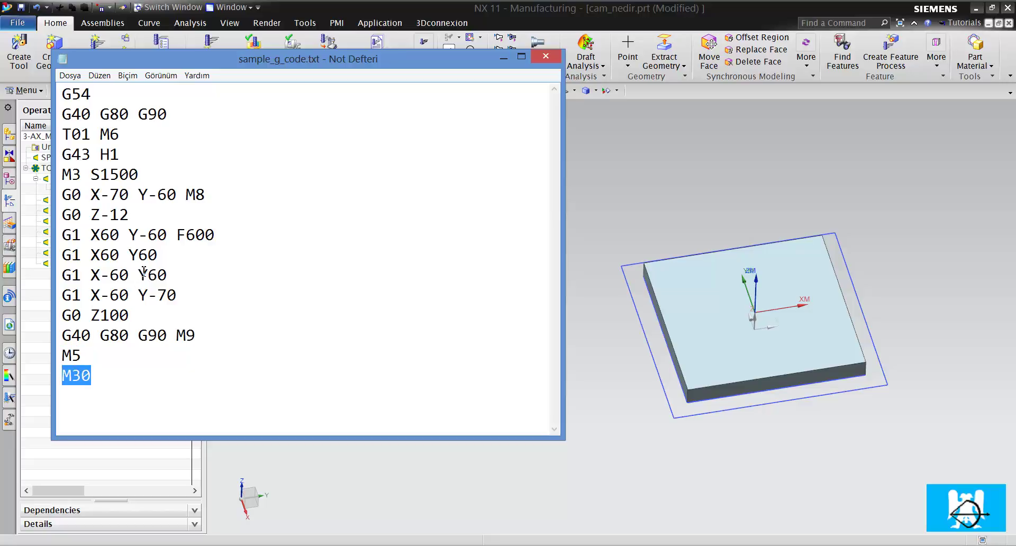
Step: Close Notepad and load sample_g_code.txt in Simulate Machine Code File
{"action": "left_click", "coordinate": [547, 57]}
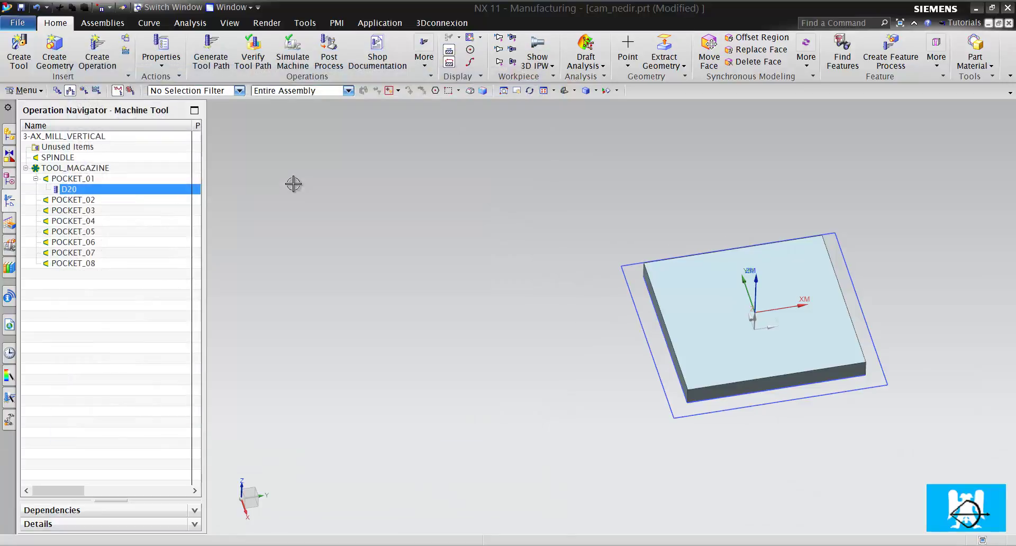
{"action": "left_click", "coordinate": [94, 296]}
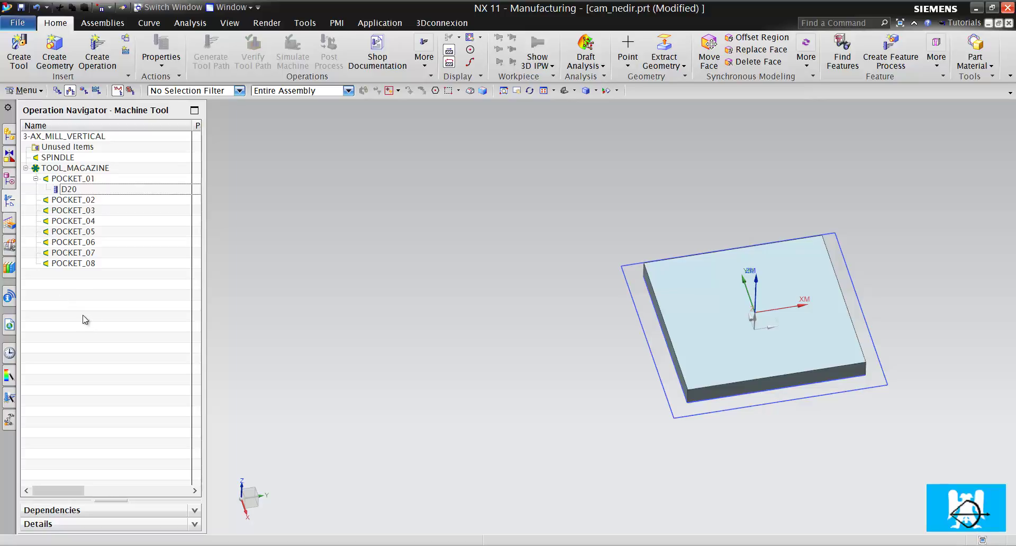
{"action": "left_click", "coordinate": [23, 91]}
{"action": "mouse_move", "coordinate": [40, 169]}
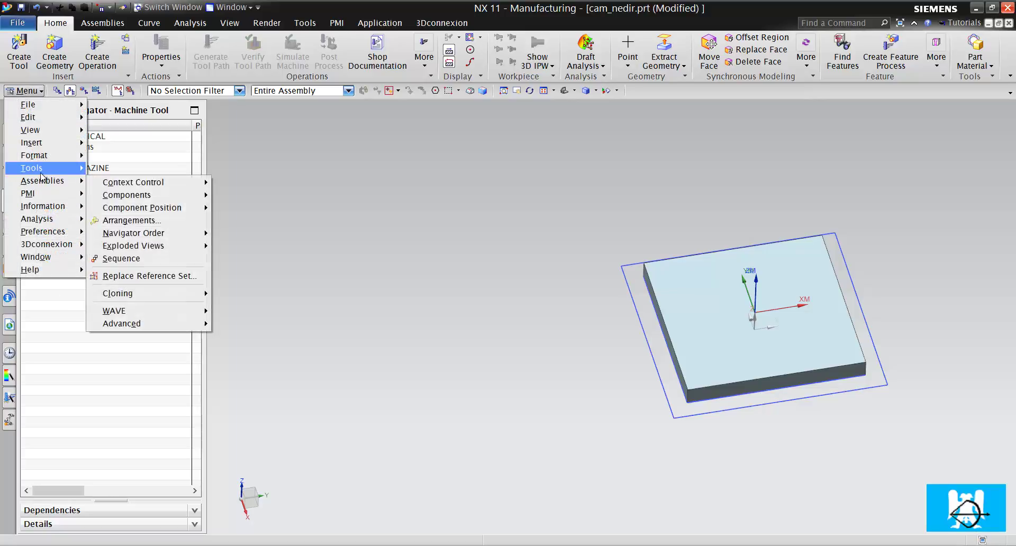
{"action": "left_click", "coordinate": [175, 508]}
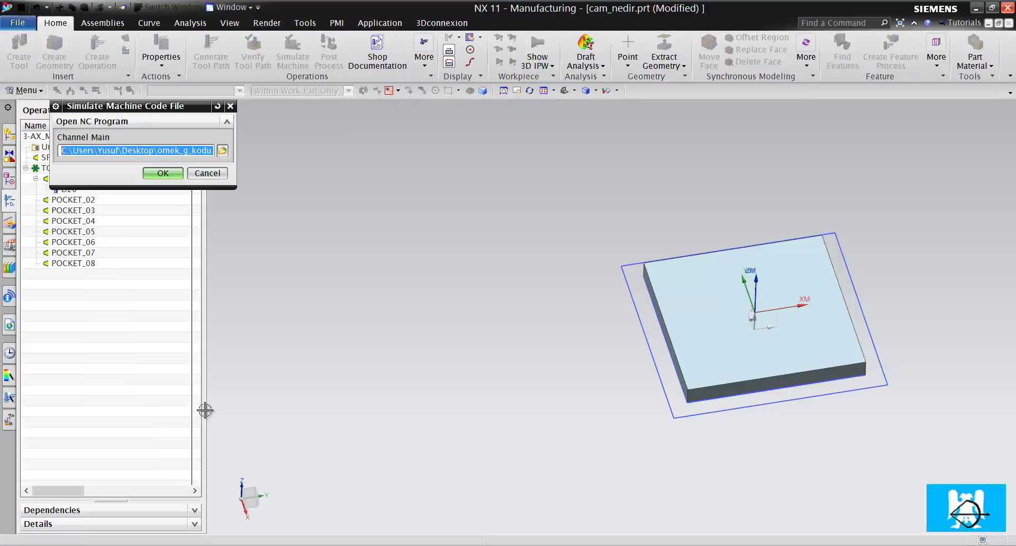
{"action": "left_click", "coordinate": [222, 150]}
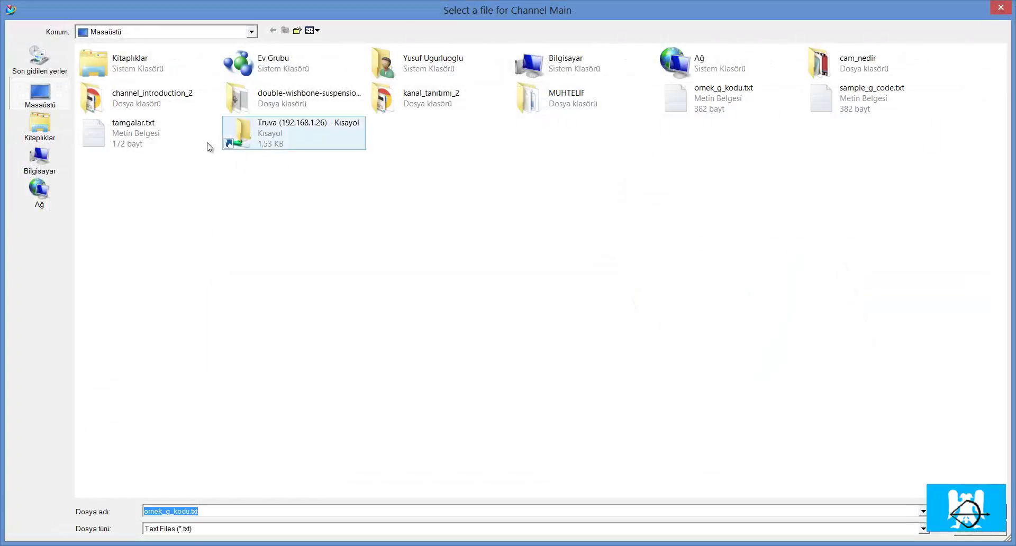
{"action": "left_click", "coordinate": [841, 102]}
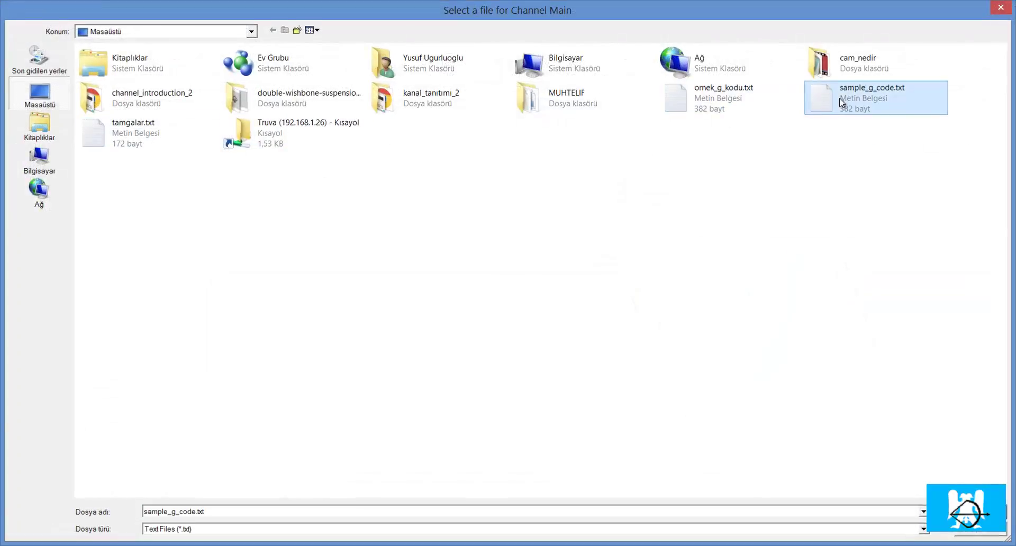
{"action": "double_click", "coordinate": [840, 101]}
{"action": "left_click", "coordinate": [159, 177]}
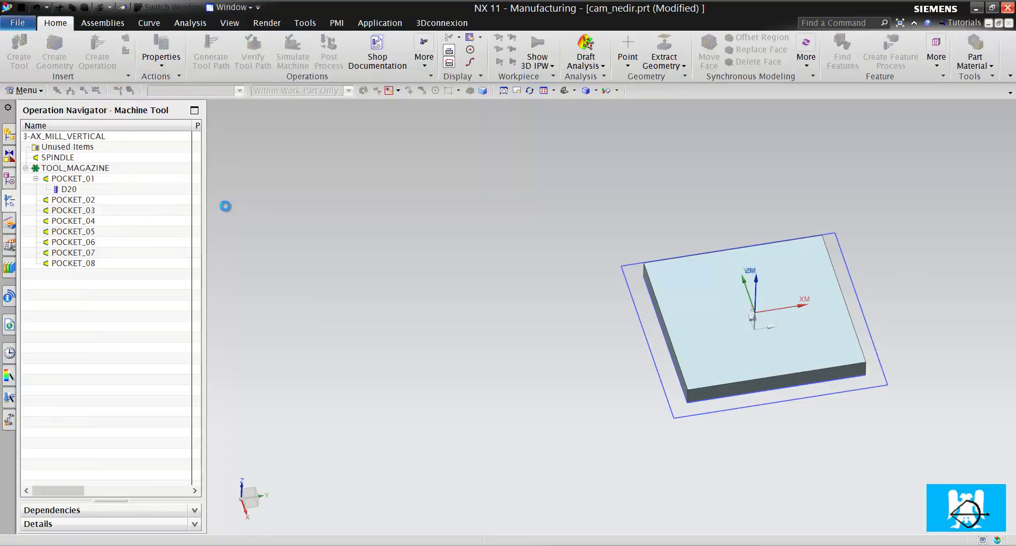
Step: Turn on sim01_mill_3ax and D20-5 in the Assembly Navigator and fit the machine in view
{"action": "scroll", "coordinate": [418, 276], "scroll_direction": "down", "scroll_amount": 2}
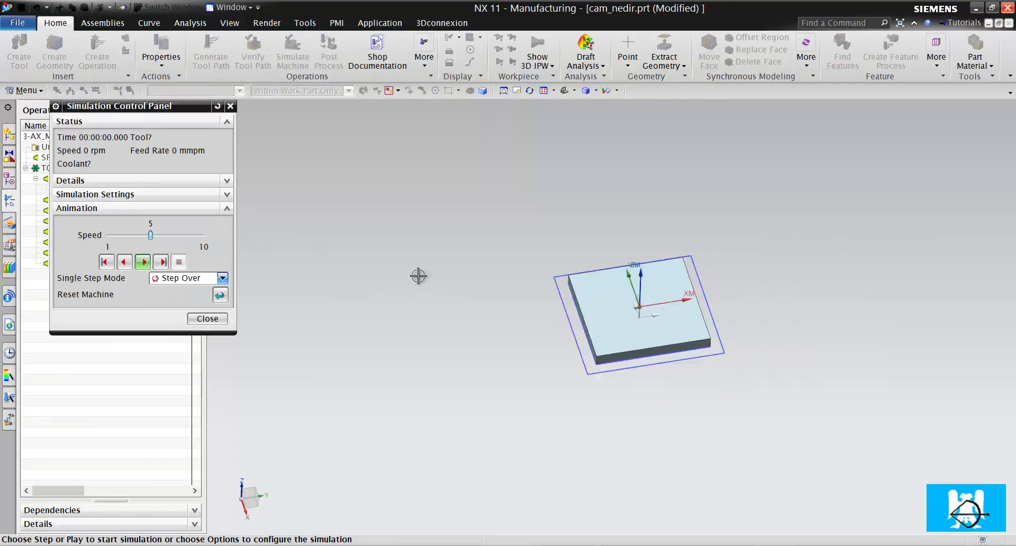
{"action": "left_click", "coordinate": [9, 136]}
{"action": "left_click", "coordinate": [46, 157]}
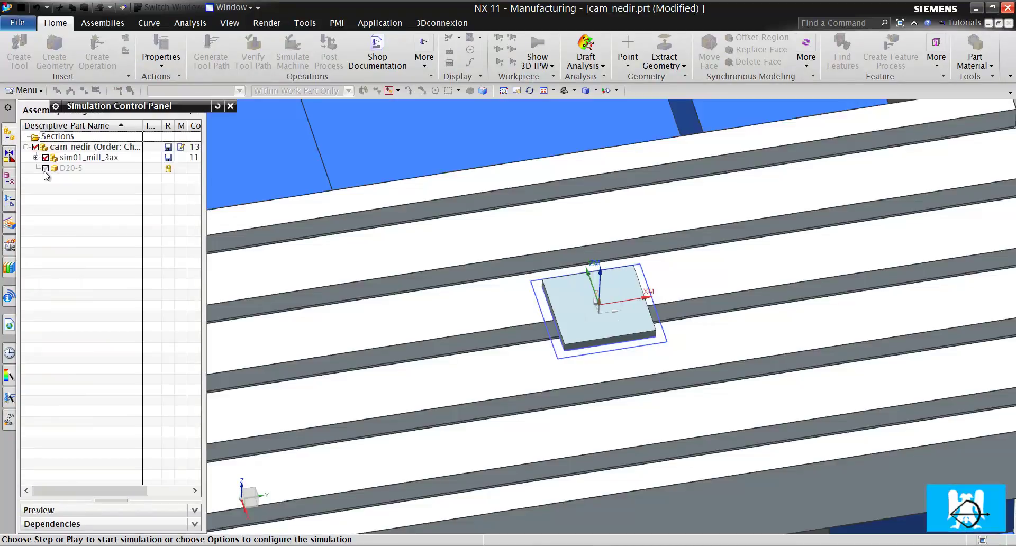
{"action": "left_click", "coordinate": [45, 168]}
{"action": "key", "text": "ctrl+f"}
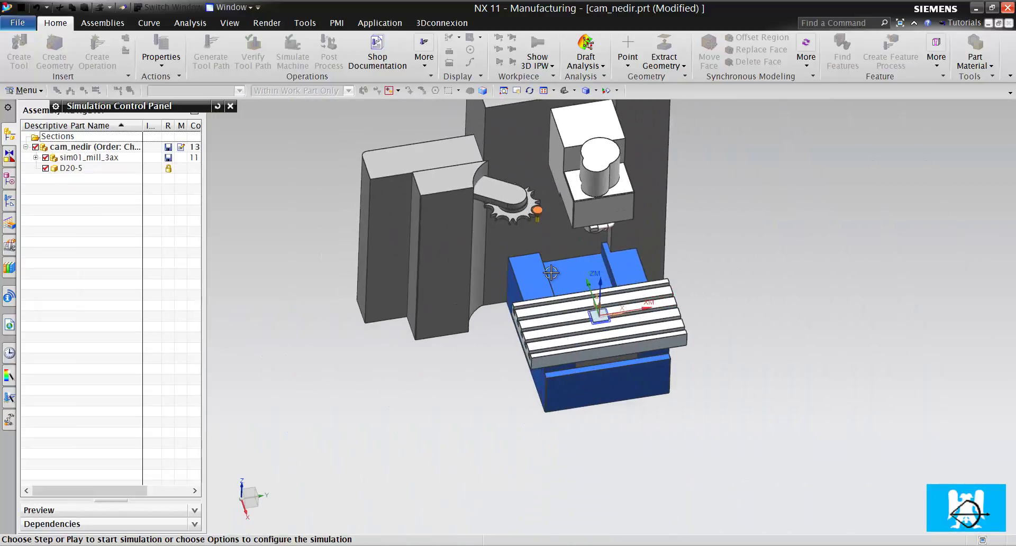
{"action": "scroll", "coordinate": [551, 271], "scroll_direction": "up", "scroll_amount": 2}
Step: Hide all sketches with Ctrl+W and move the Simulation Control Panel aside
{"action": "key", "text": "ctrl+w"}
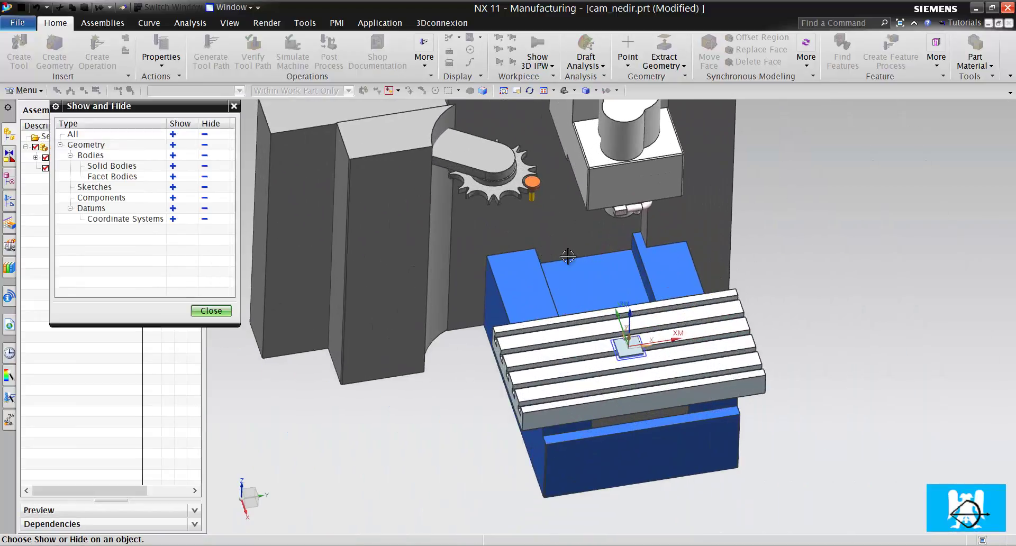
{"action": "left_click", "coordinate": [205, 187]}
{"action": "scroll", "coordinate": [733, 301], "scroll_direction": "up", "scroll_amount": 3}
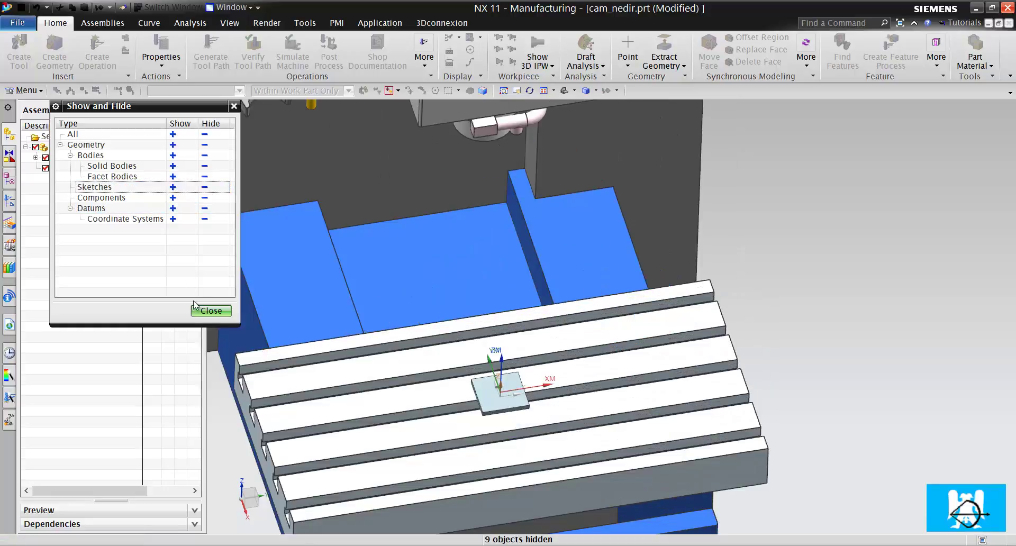
{"action": "left_click", "coordinate": [210, 310]}
{"action": "scroll", "coordinate": [662, 275], "scroll_direction": "down", "scroll_amount": 3}
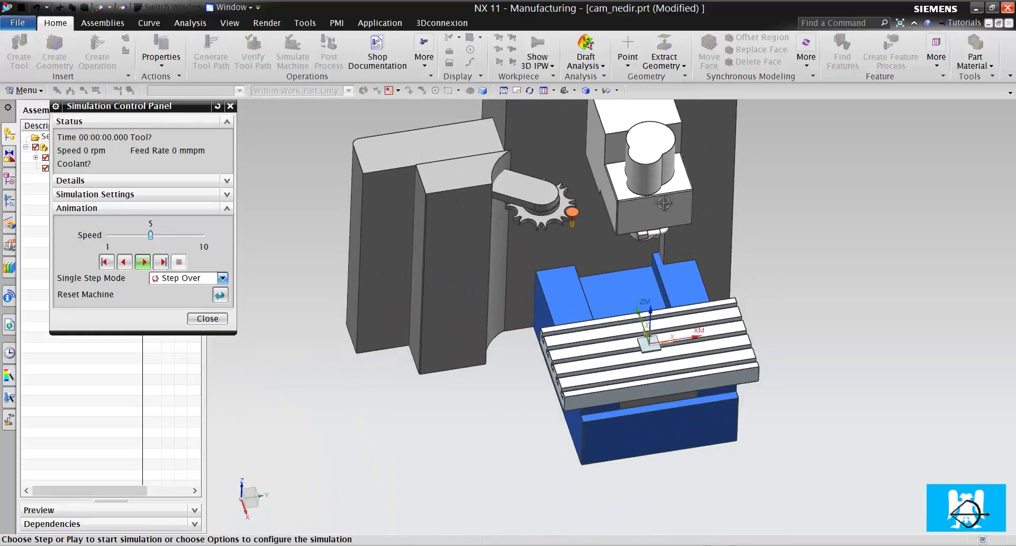
{"action": "left_click_drag", "start_coordinate": [158, 104], "coordinate": [200, 216]}
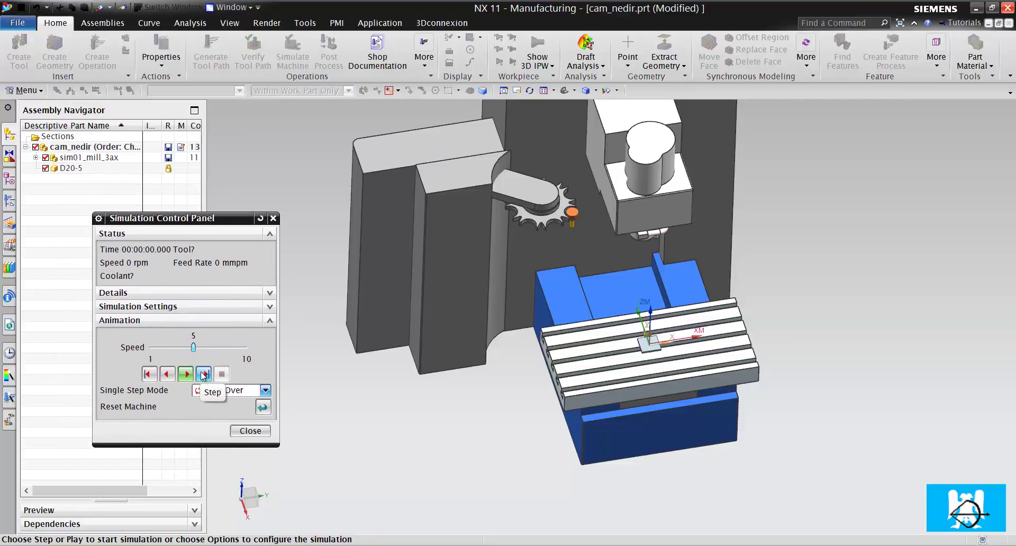
Step: Reload the machine code simulation with ornek_g_kodu.txt as the NC program
{"action": "left_click", "coordinate": [250, 430]}
{"action": "left_click", "coordinate": [24, 90]}
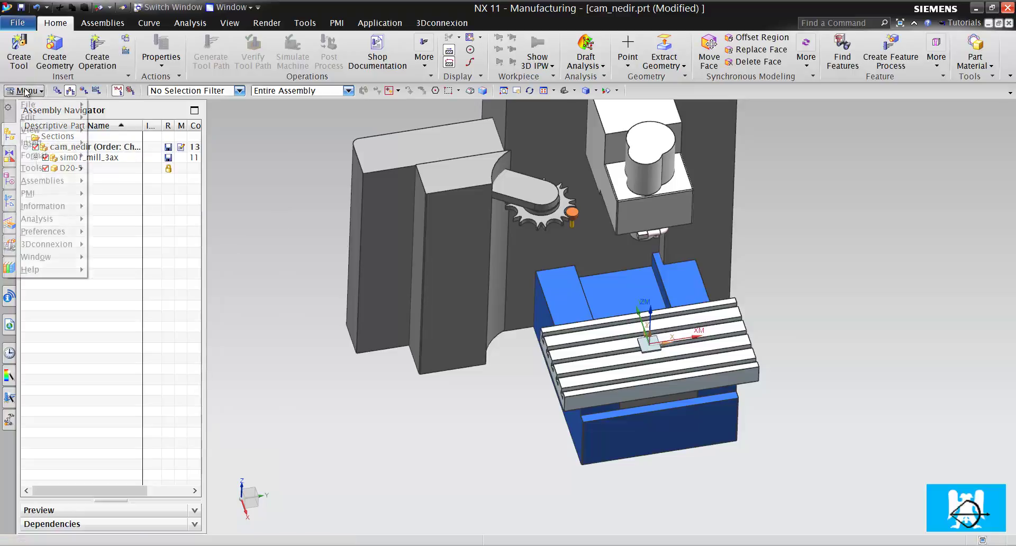
{"action": "mouse_move", "coordinate": [36, 167]}
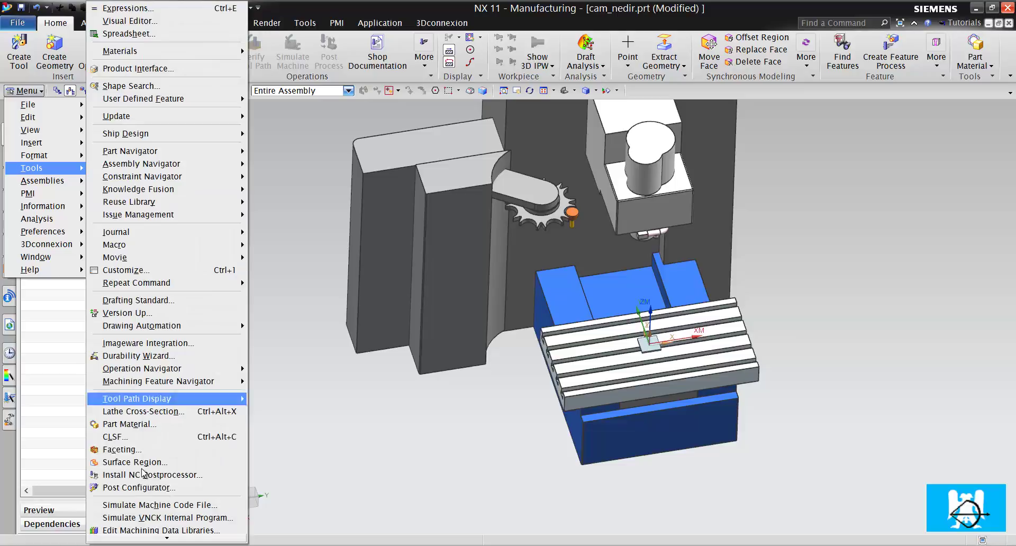
{"action": "left_click", "coordinate": [170, 505]}
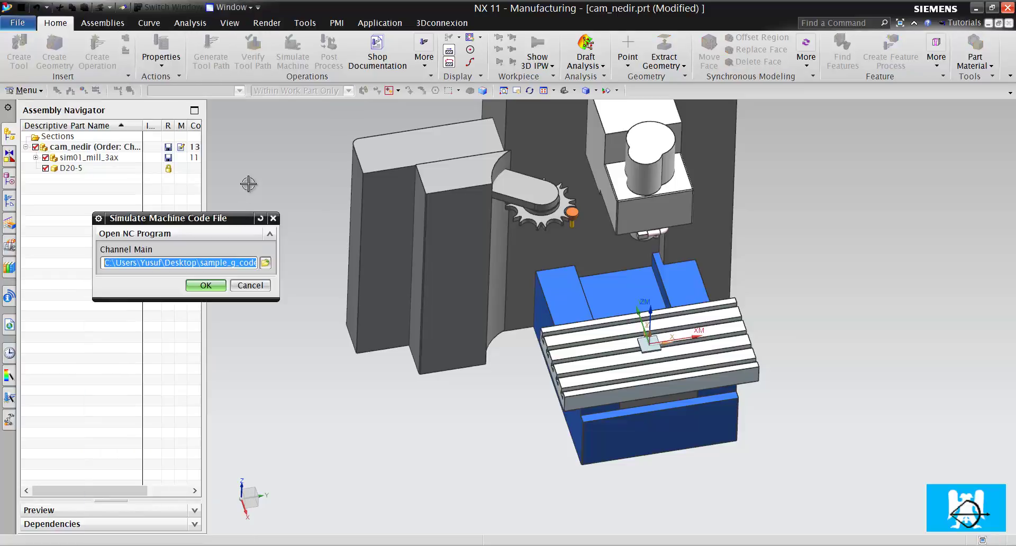
{"action": "left_click", "coordinate": [265, 262]}
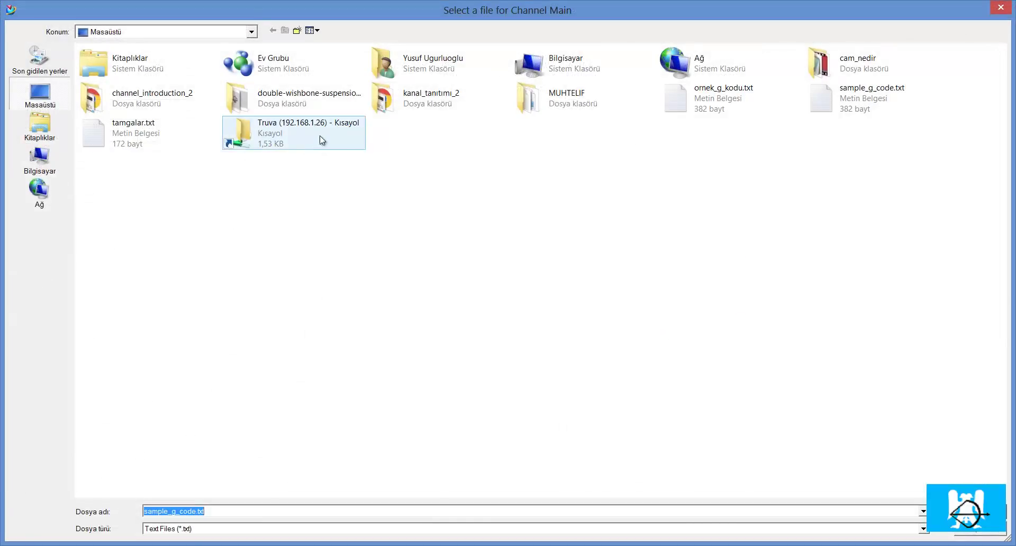
{"action": "double_click", "coordinate": [694, 101]}
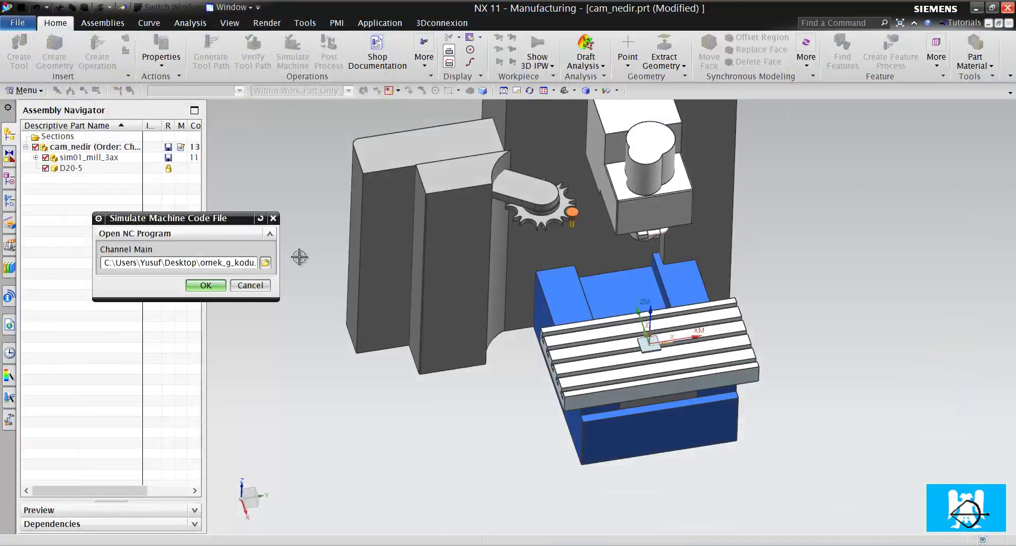
{"action": "left_click", "coordinate": [219, 285]}
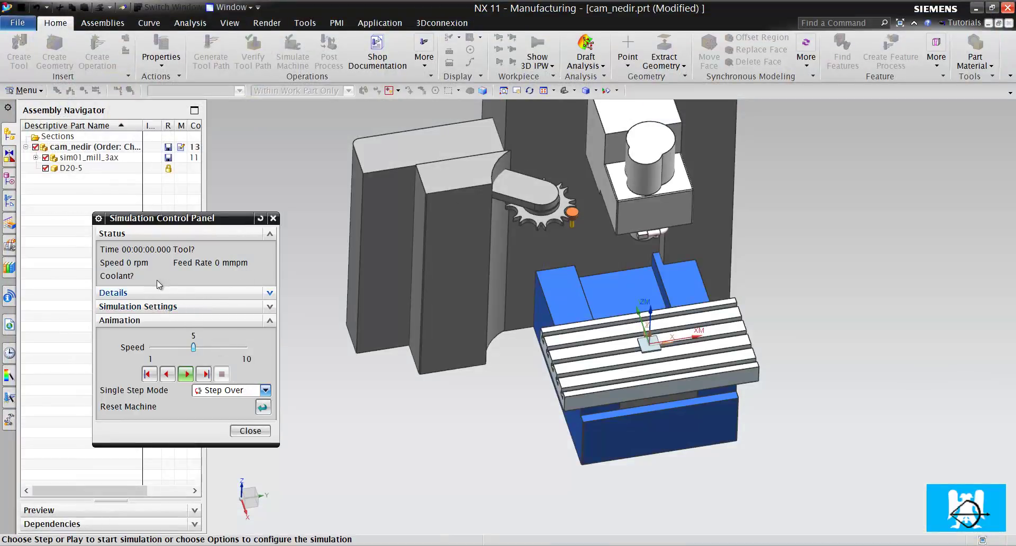
{"action": "left_click_drag", "start_coordinate": [194, 222], "coordinate": [295, 109]}
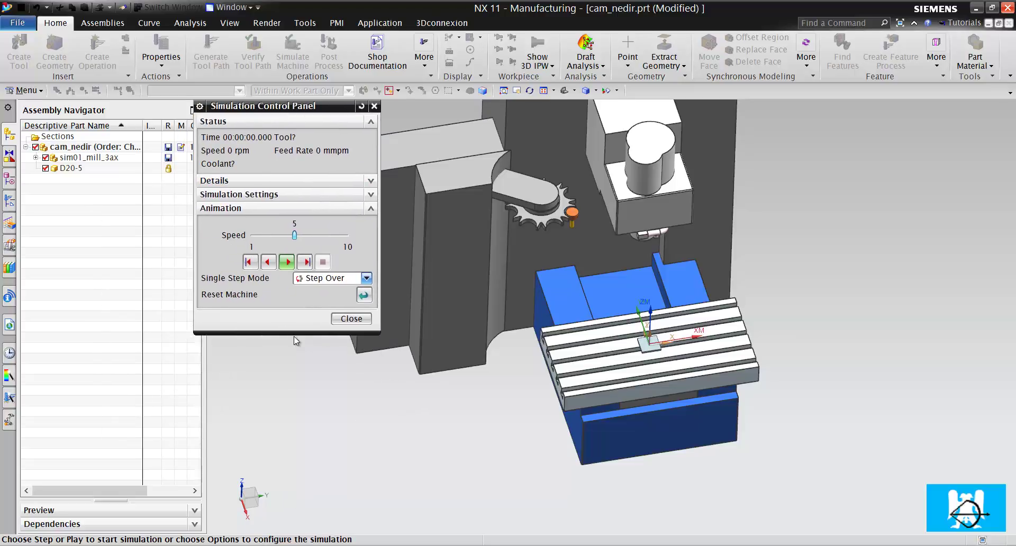
Step: Step through the first tool change and browse the simulation details and settings
{"action": "left_click", "coordinate": [305, 265]}
{"action": "left_click_drag", "start_coordinate": [305, 109], "coordinate": [242, 214]}
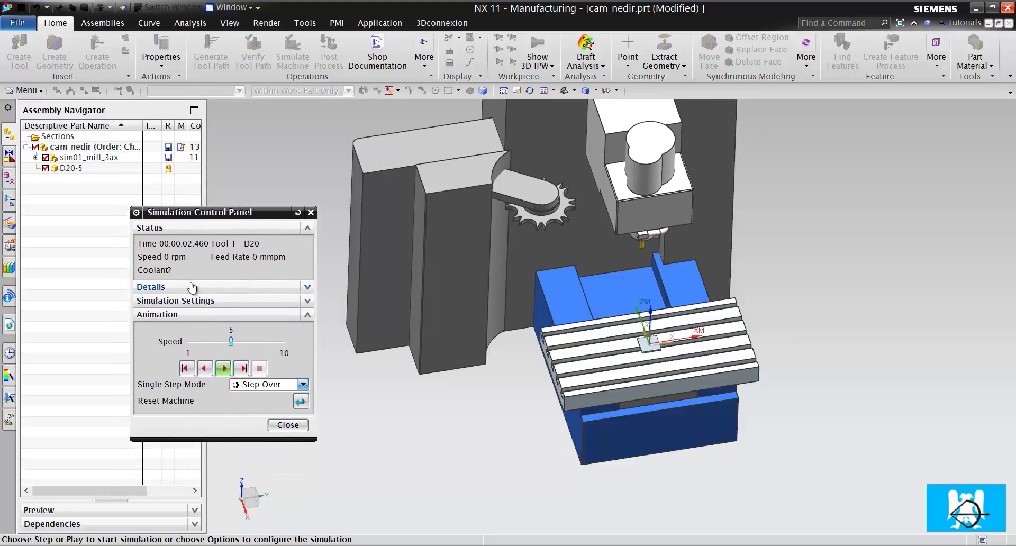
{"action": "left_click", "coordinate": [191, 287]}
{"action": "left_click", "coordinate": [191, 287]}
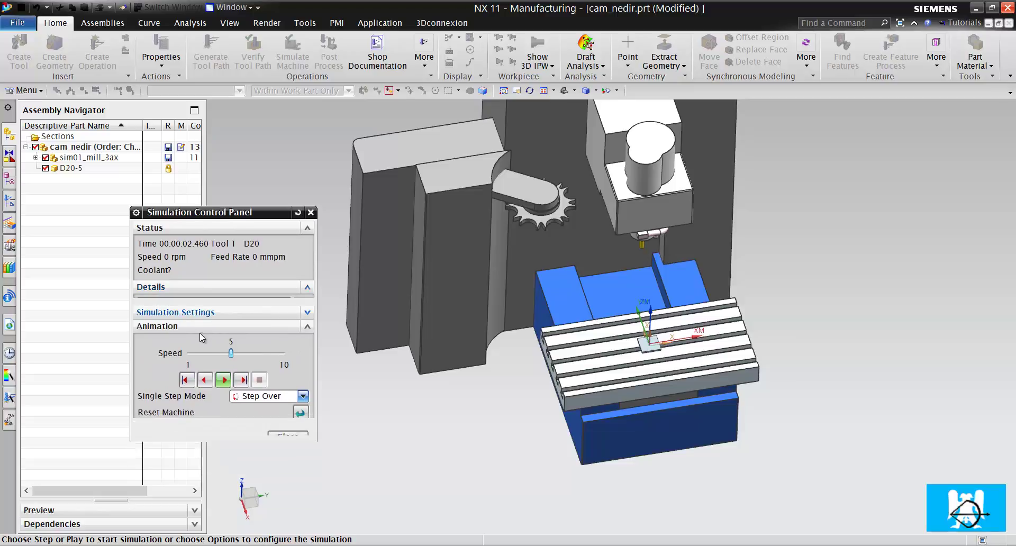
{"action": "left_click", "coordinate": [203, 300]}
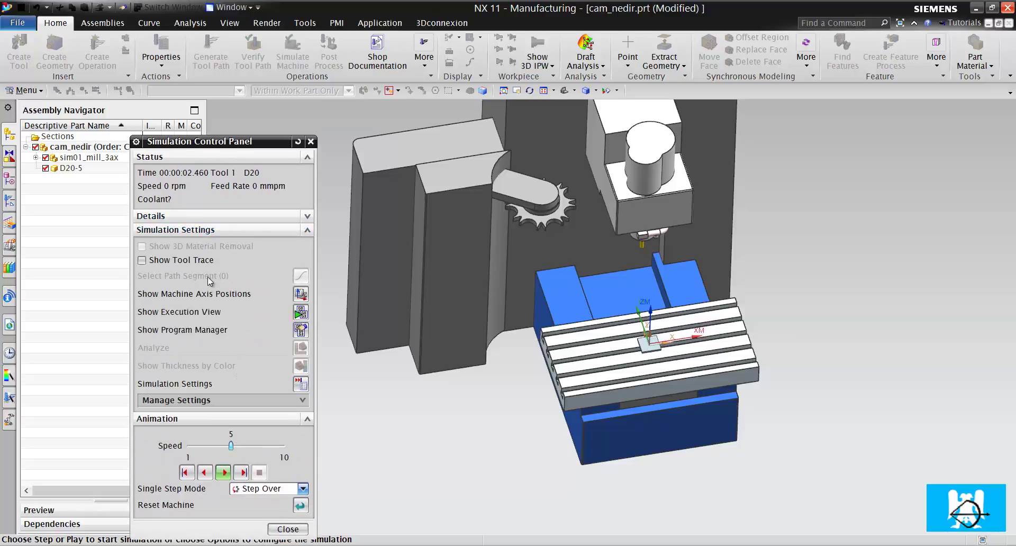
{"action": "left_click", "coordinate": [196, 231]}
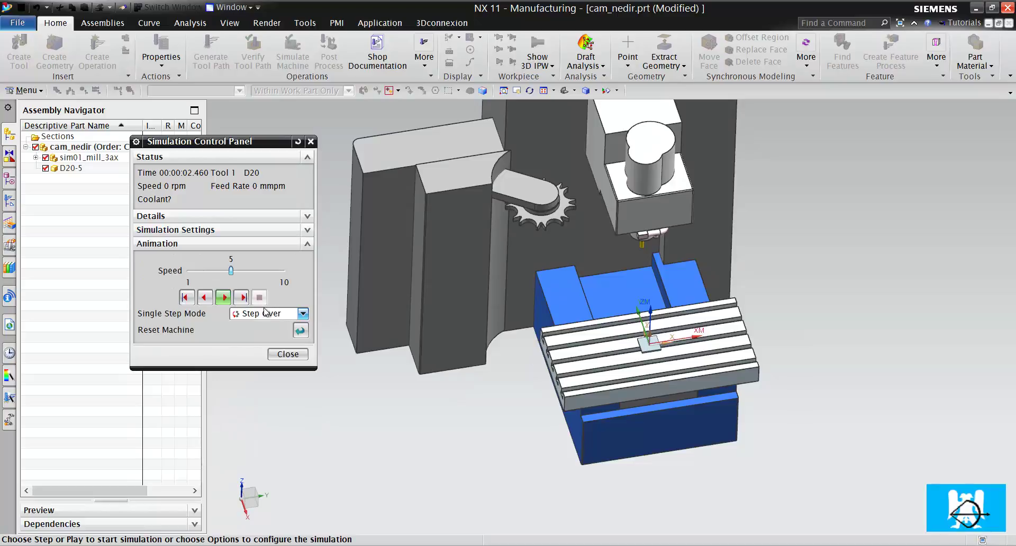
Step: Reset the machine, step once in Step In mode, then in Step Over mode until Tool 1 loads
{"action": "left_click", "coordinate": [302, 332]}
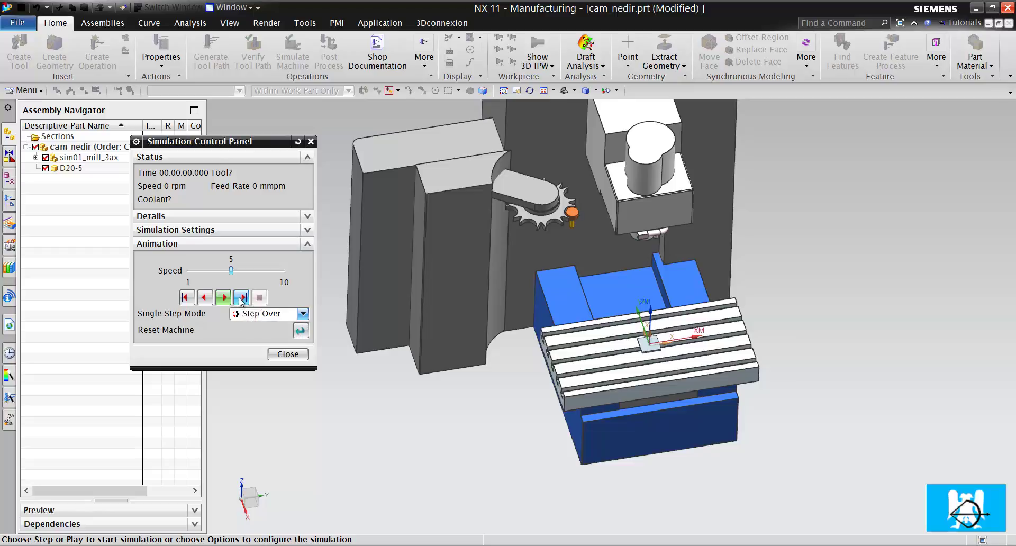
{"action": "left_click", "coordinate": [256, 316]}
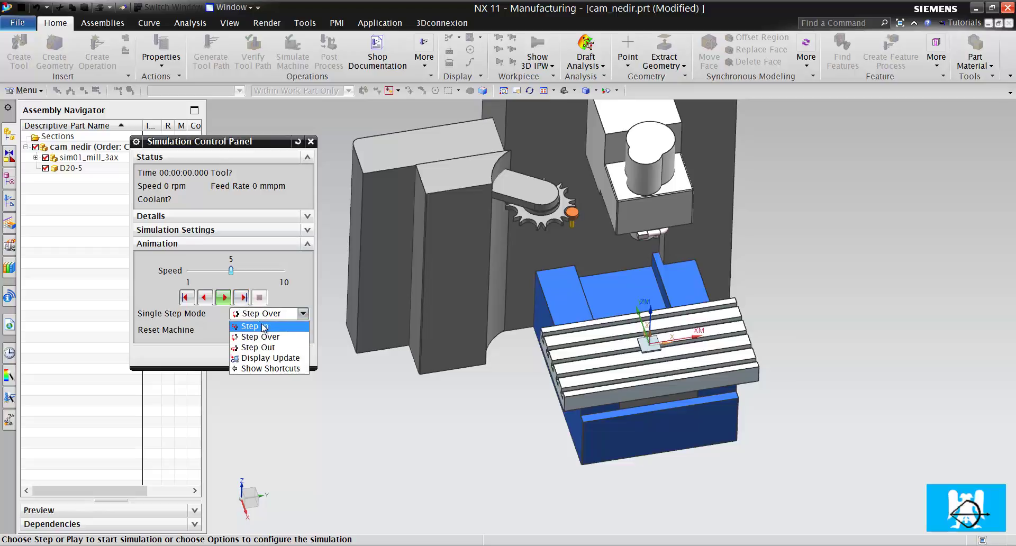
{"action": "left_click", "coordinate": [261, 326]}
{"action": "left_click", "coordinate": [242, 297]}
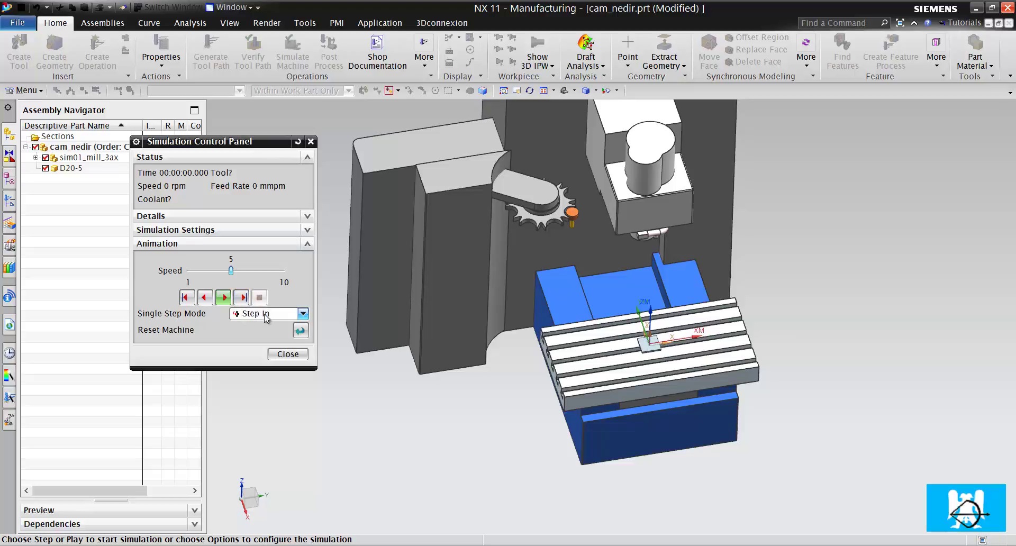
{"action": "left_click", "coordinate": [264, 314]}
{"action": "left_click", "coordinate": [273, 337]}
{"action": "left_click", "coordinate": [246, 298]}
{"action": "left_click", "coordinate": [246, 298]}
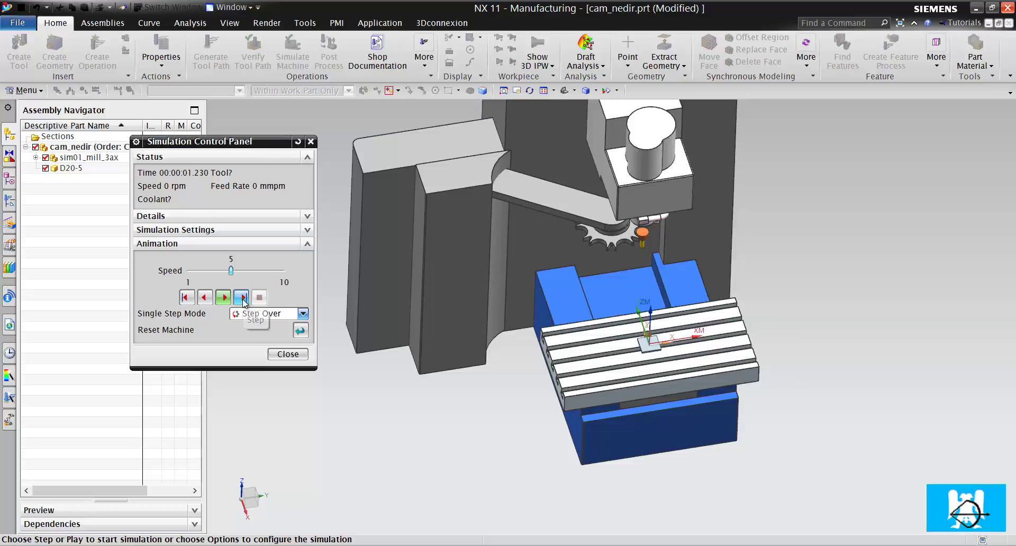
{"action": "left_click", "coordinate": [244, 299]}
Step: Check the simulation detail messages as the run continues
{"action": "scroll", "coordinate": [692, 283], "scroll_direction": "up", "scroll_amount": 8}
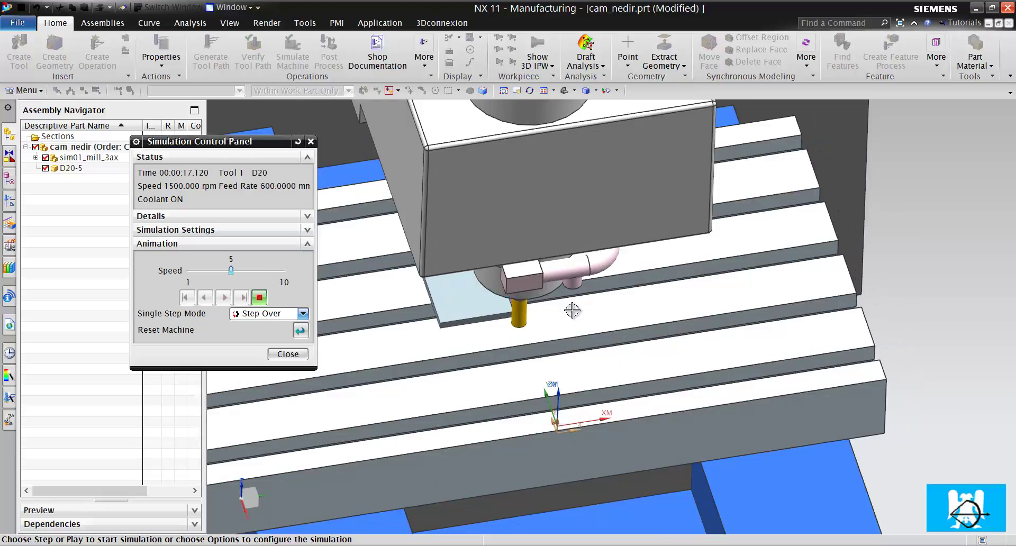
{"action": "left_click", "coordinate": [255, 216]}
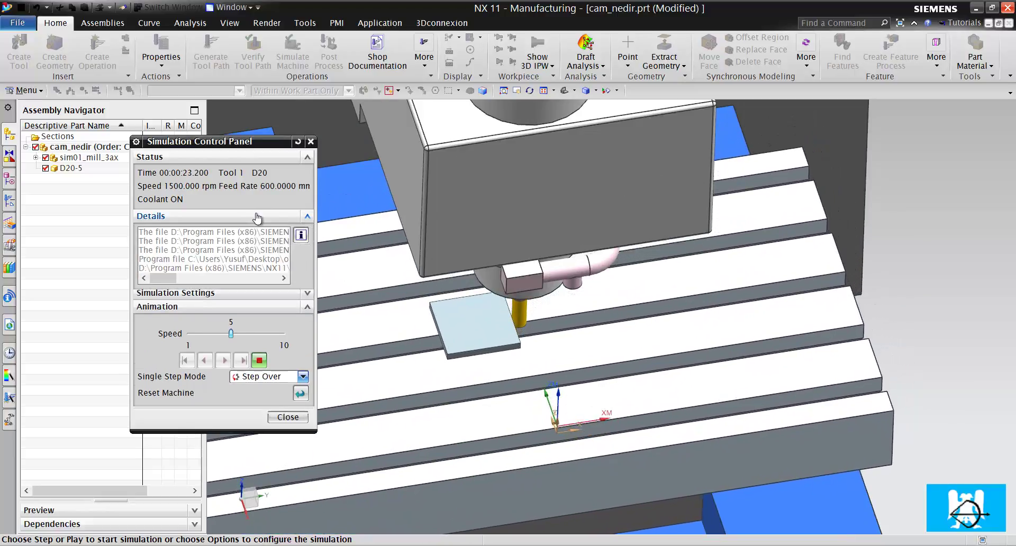
{"action": "left_click", "coordinate": [256, 215]}
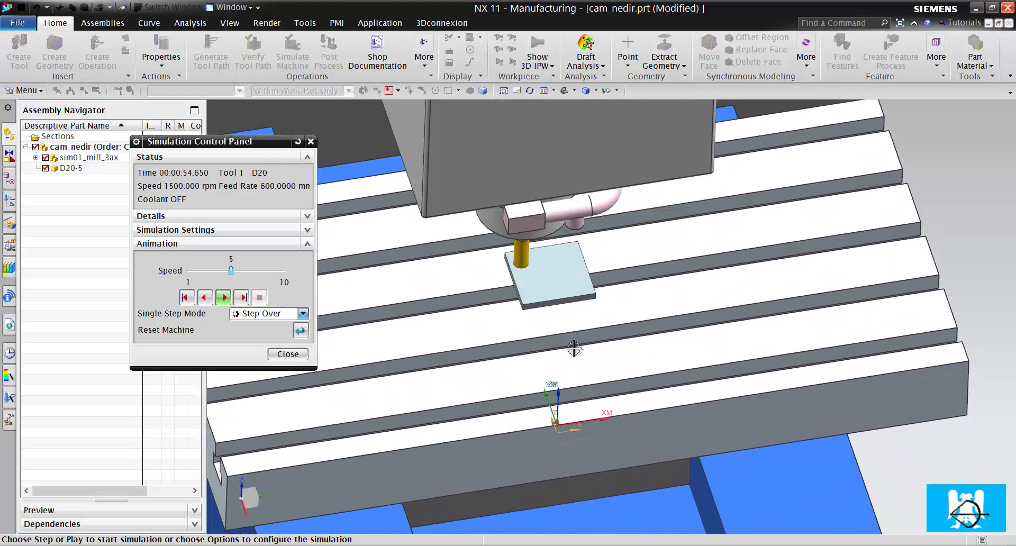
{"action": "scroll", "coordinate": [582, 318], "scroll_direction": "down", "scroll_amount": 3}
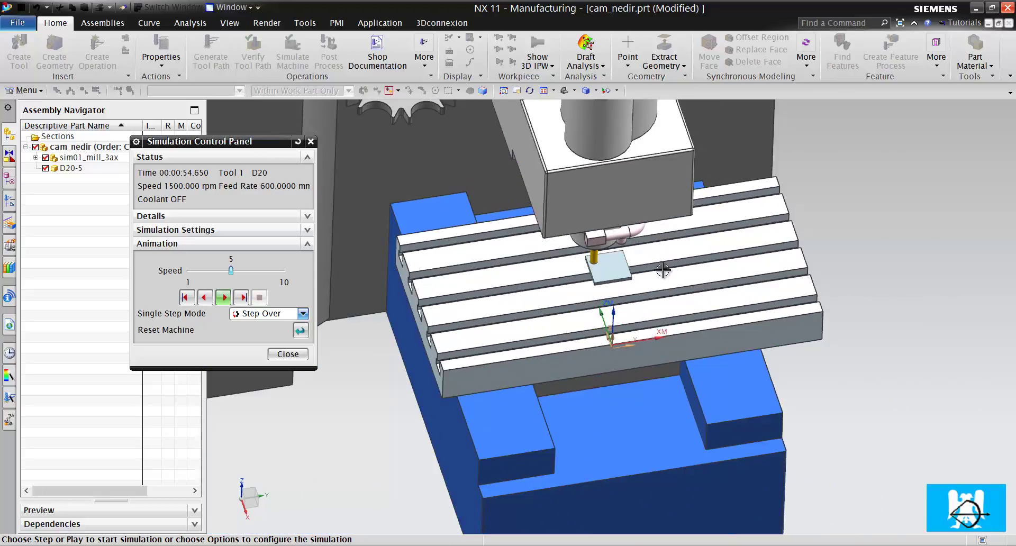
{"action": "scroll", "coordinate": [586, 264], "scroll_direction": "up", "scroll_amount": 3}
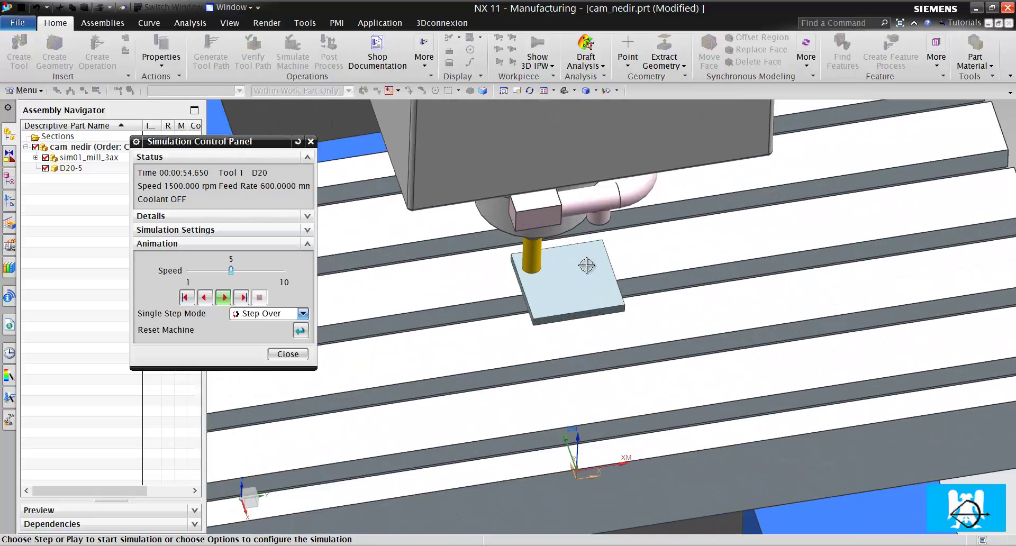
Step: Close the simulation panel and hide the sim01_mill_3ax machine model
{"action": "left_click", "coordinate": [288, 354]}
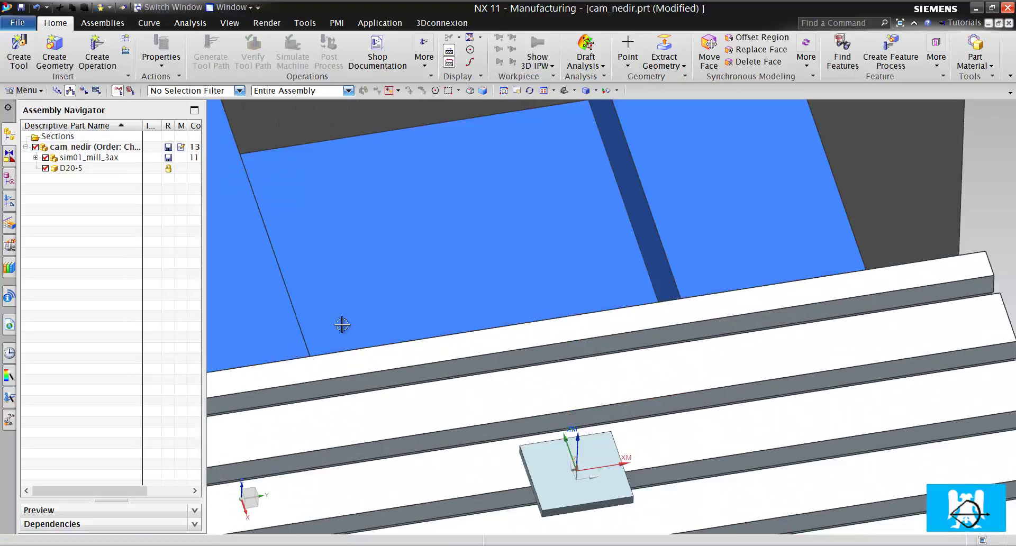
{"action": "scroll", "coordinate": [607, 260], "scroll_direction": "down", "scroll_amount": 3}
{"action": "scroll", "coordinate": [630, 271], "scroll_direction": "up", "scroll_amount": 4}
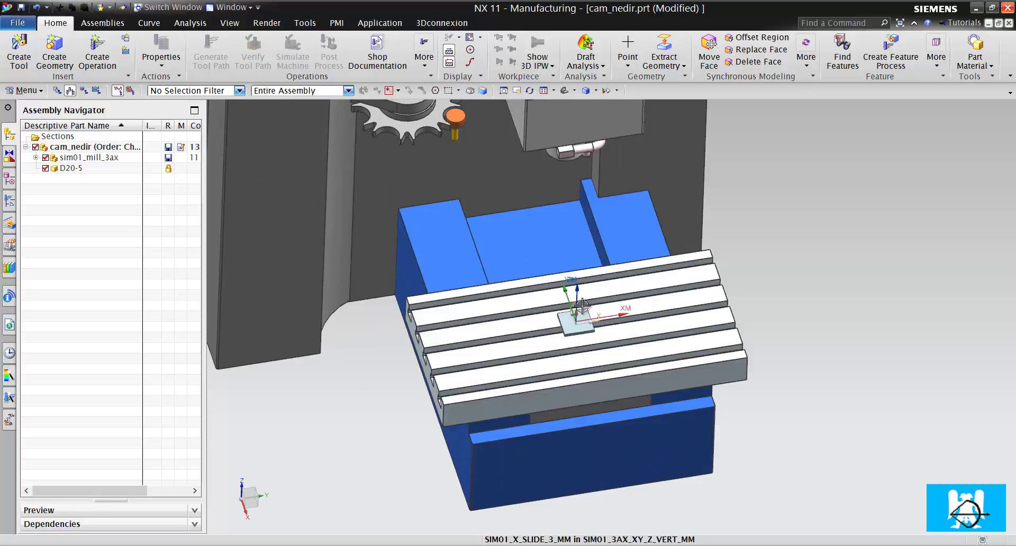
{"action": "mouse_move", "coordinate": [580, 305]}
{"action": "middle_mouse_down"}
{"action": "mouse_move", "coordinate": [568, 276]}
{"action": "mouse_move", "coordinate": [613, 262]}
{"action": "mouse_move", "coordinate": [545, 281]}
{"action": "mouse_move", "coordinate": [556, 299]}
{"action": "mouse_move", "coordinate": [587, 303]}
{"action": "mouse_move", "coordinate": [582, 297]}
{"action": "middle_mouse_up"}
{"action": "scroll", "coordinate": [529, 301], "scroll_direction": "up", "scroll_amount": 5}
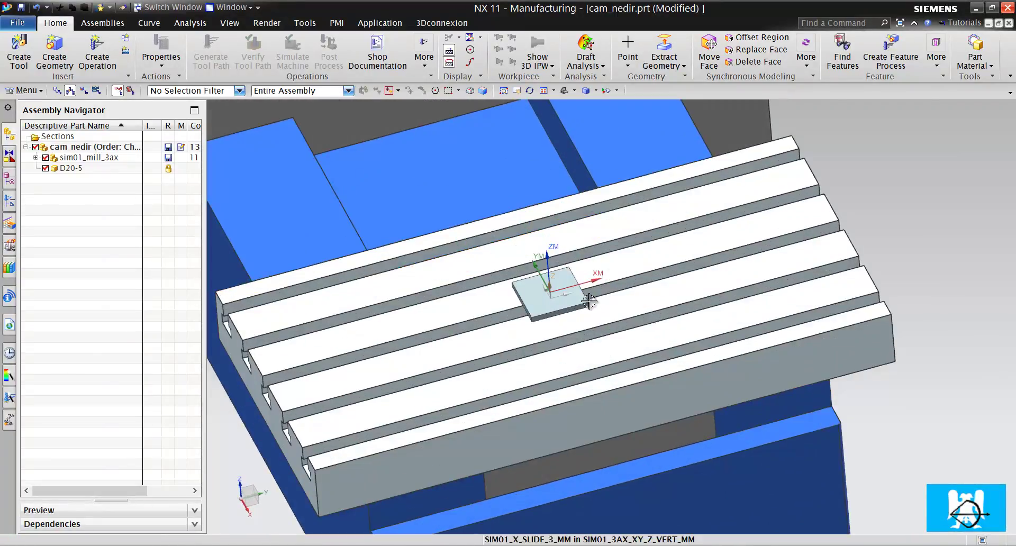
{"action": "scroll", "coordinate": [386, 269], "scroll_direction": "down", "scroll_amount": 4}
{"action": "scroll", "coordinate": [386, 268], "scroll_direction": "down", "scroll_amount": 1}
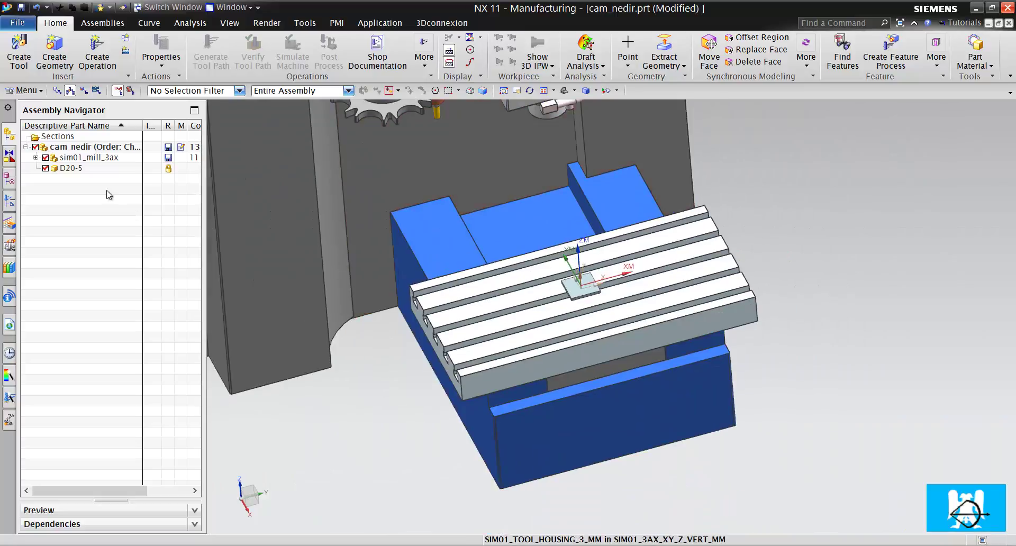
{"action": "left_click", "coordinate": [46, 158]}
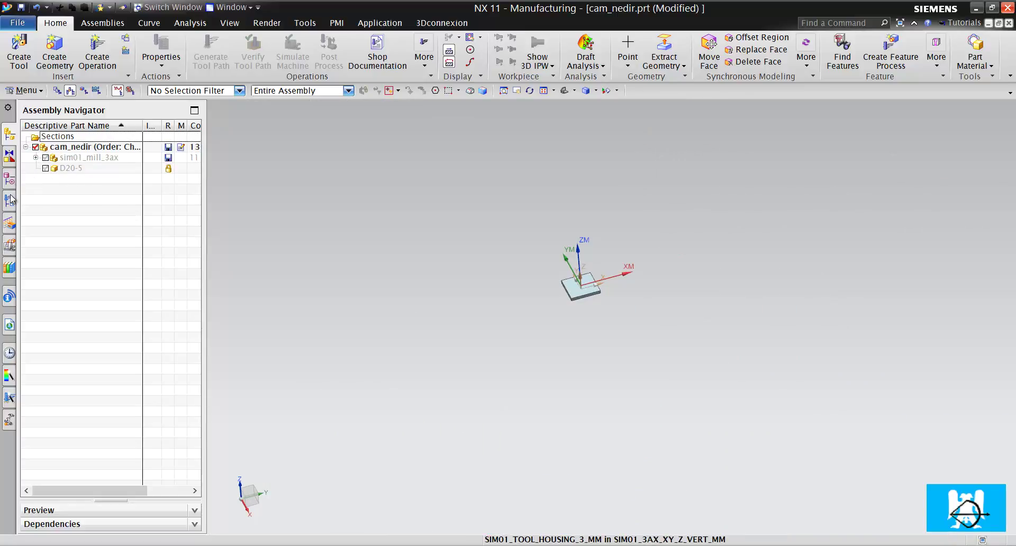
Step: Show the Operation Navigator in Geometry View and start a new operation
{"action": "left_click", "coordinate": [10, 200]}
{"action": "right_click", "coordinate": [63, 292]}
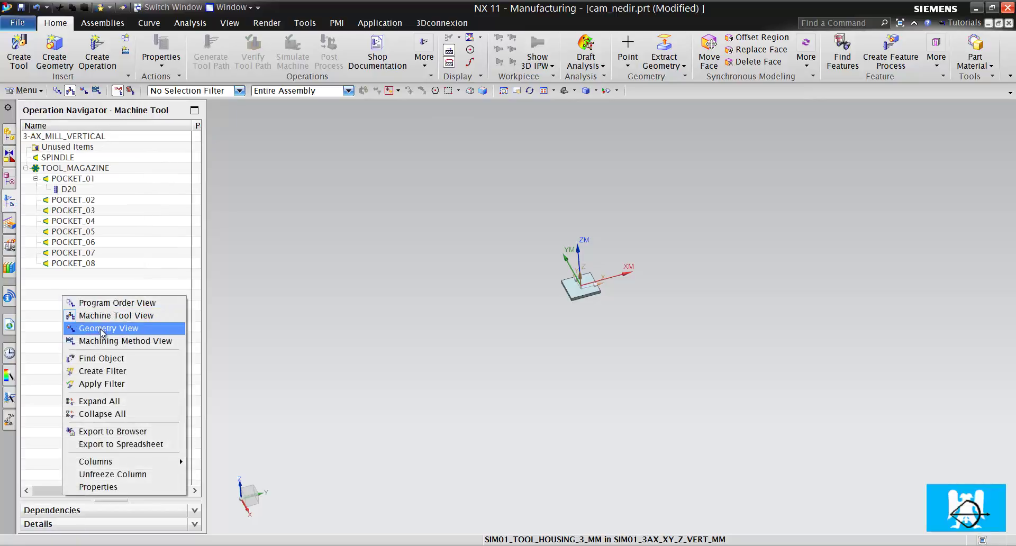
{"action": "left_click", "coordinate": [101, 328]}
{"action": "scroll", "coordinate": [577, 294], "scroll_direction": "up", "scroll_amount": 5}
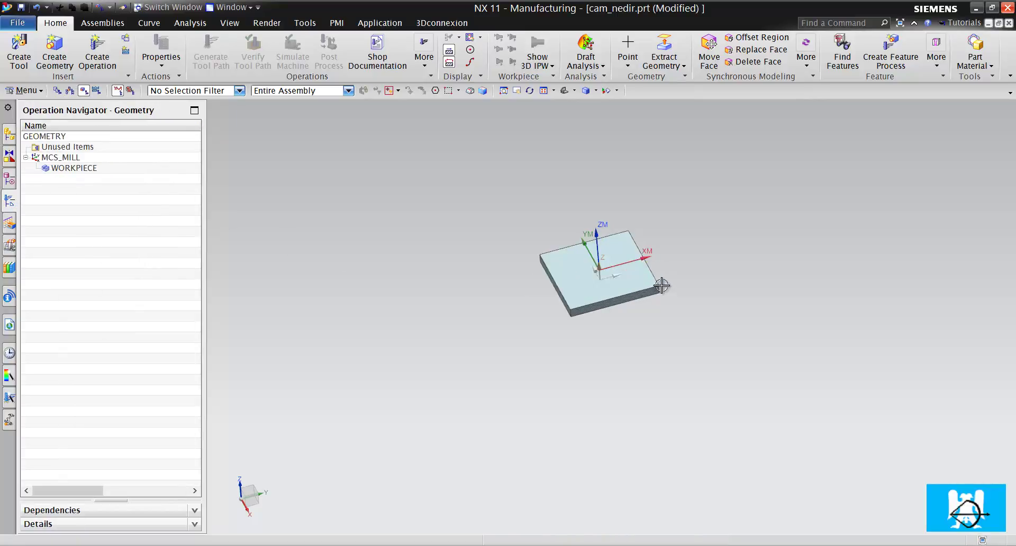
{"action": "left_click", "coordinate": [96, 53]}
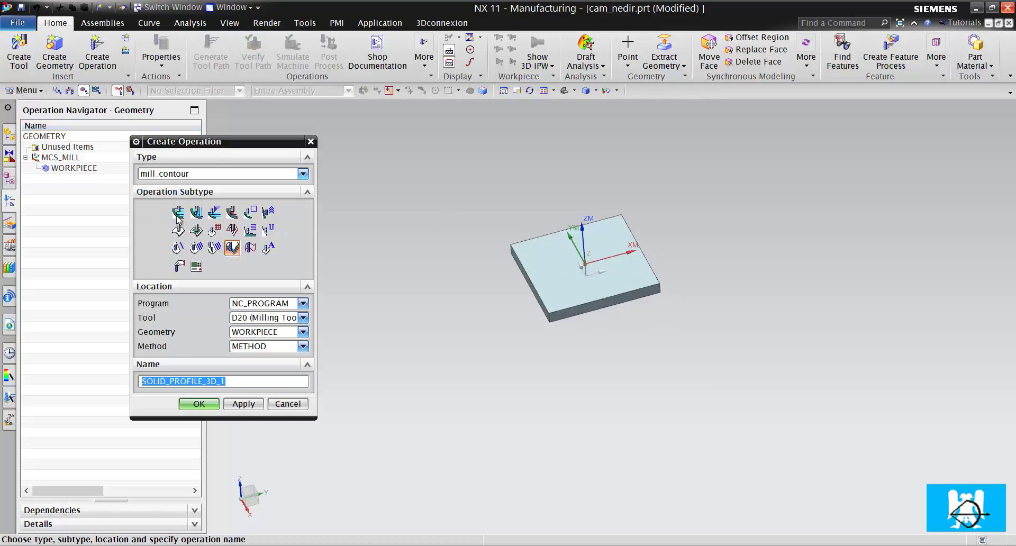
Step: Create the SOLID_PROFILE_3D_1 operation with tool D20
{"action": "left_click", "coordinate": [258, 319]}
{"action": "left_click", "coordinate": [258, 323]}
{"action": "left_click", "coordinate": [199, 403]}
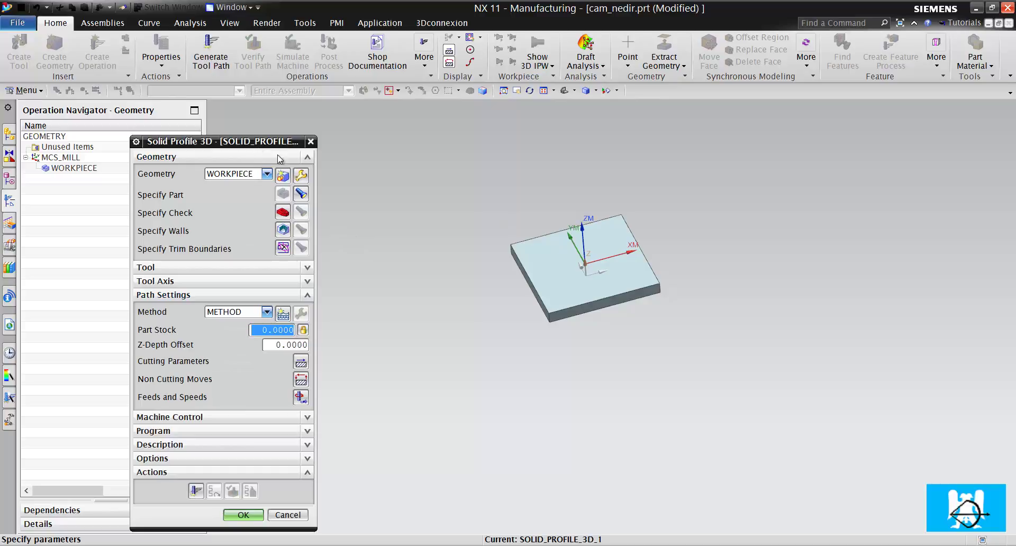
Step: Select the block's four side faces as the operation's walls
{"action": "left_click", "coordinate": [283, 229]}
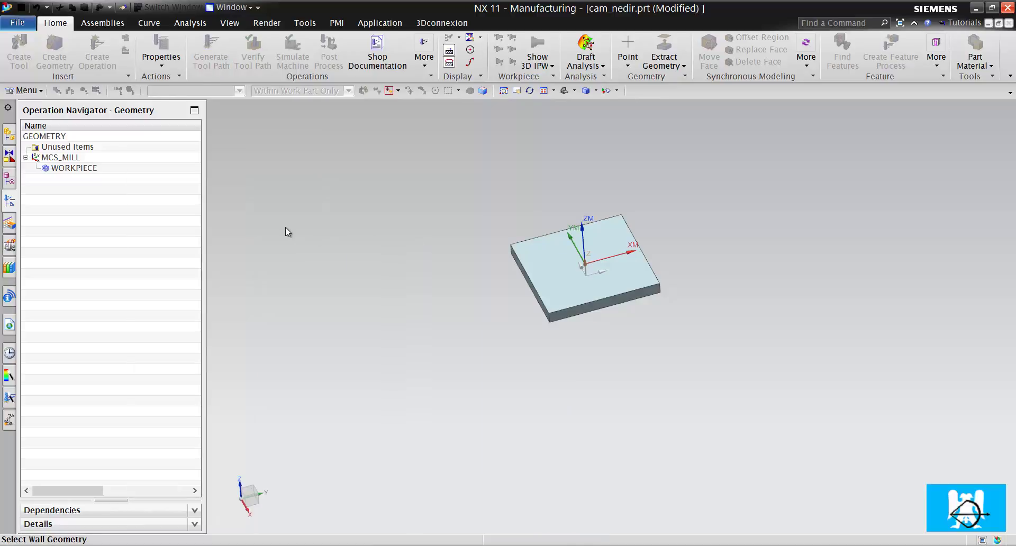
{"action": "middle_click_drag", "start_coordinate": [673, 300], "coordinate": [594, 220]}
{"action": "left_click", "coordinate": [627, 253]}
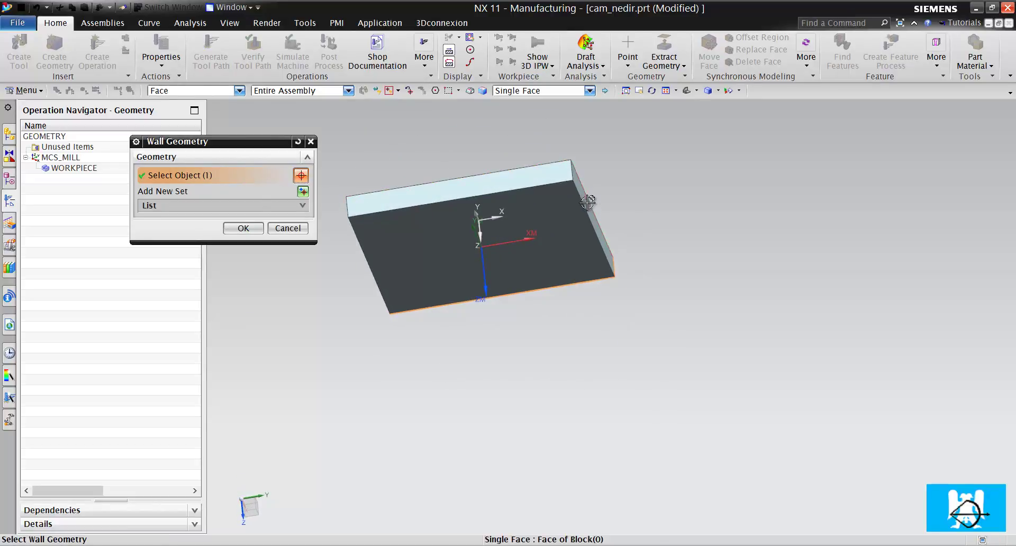
{"action": "left_click", "coordinate": [594, 220]}
{"action": "left_click", "coordinate": [536, 179]}
{"action": "middle_click_drag", "start_coordinate": [476, 251], "coordinate": [404, 240]}
{"action": "left_click", "coordinate": [374, 256]}
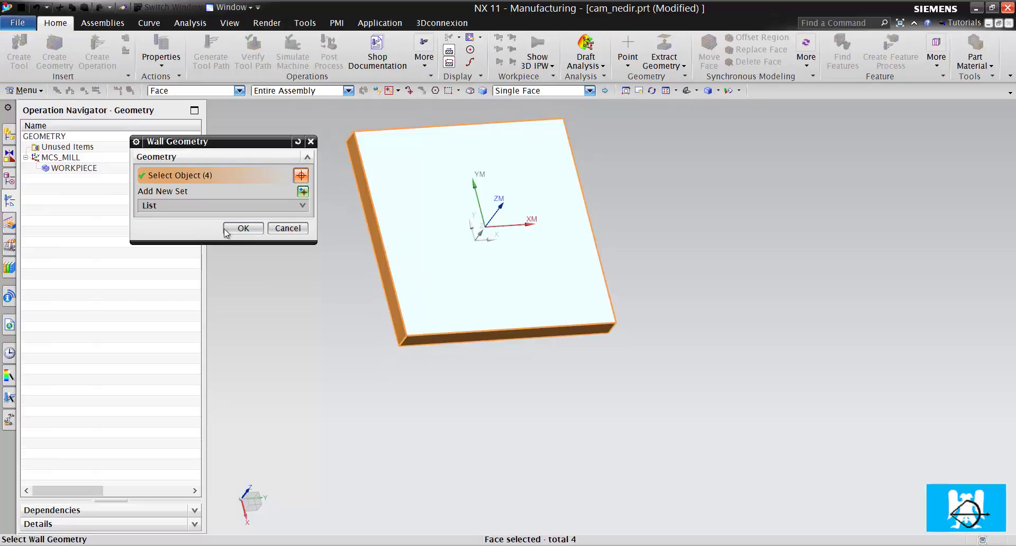
{"action": "left_click", "coordinate": [243, 228]}
{"action": "scroll", "coordinate": [781, 285], "scroll_direction": "down", "scroll_amount": 3}
{"action": "scroll", "coordinate": [807, 299], "scroll_direction": "up", "scroll_amount": 6}
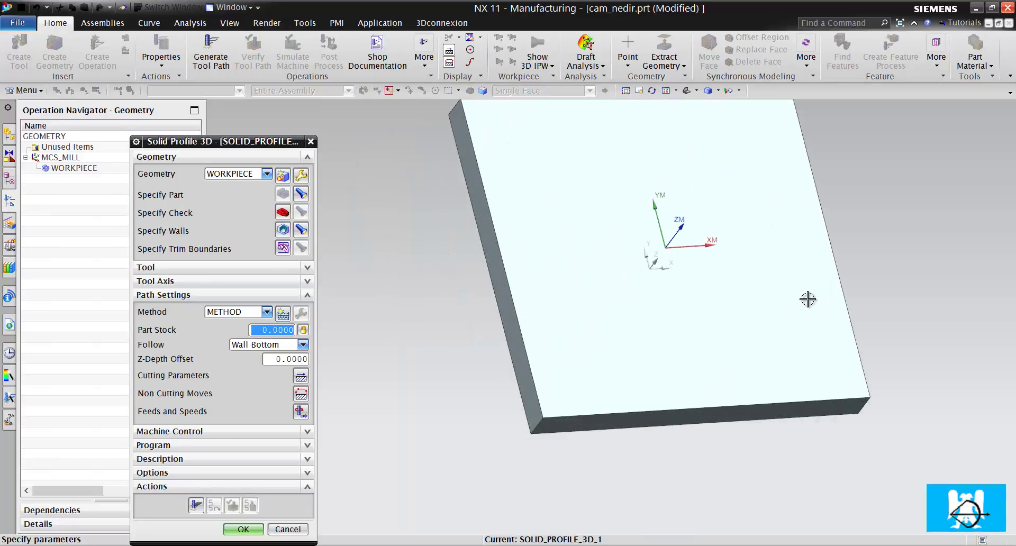
{"action": "mouse_move", "coordinate": [762, 285]}
{"action": "middle_mouse_down"}
{"action": "mouse_move", "coordinate": [763, 267]}
{"action": "mouse_move", "coordinate": [758, 288]}
{"action": "middle_mouse_up"}
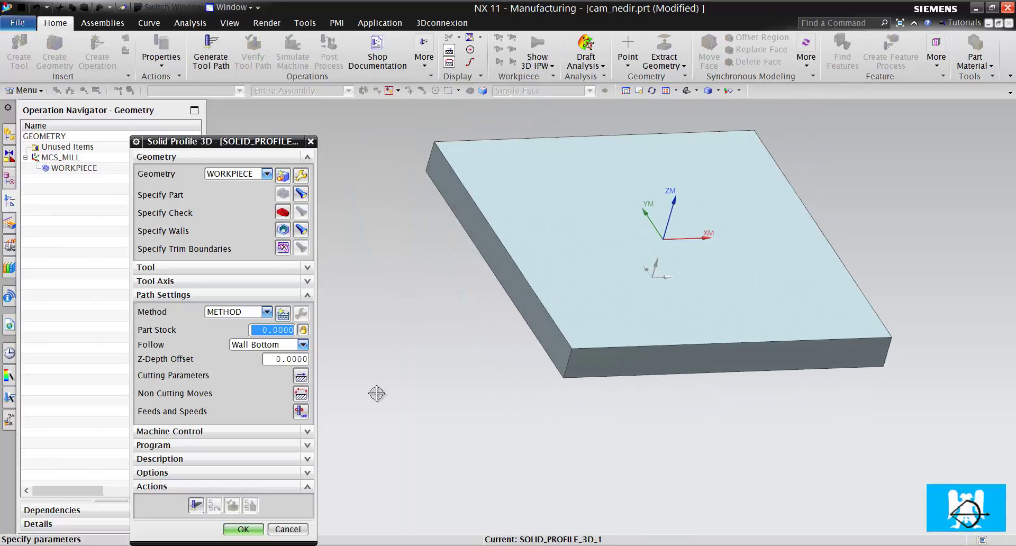
Step: In Non Cutting Moves, start the region at the picked block corner and make the open-area engage Linear
{"action": "key", "text": "Escape"}
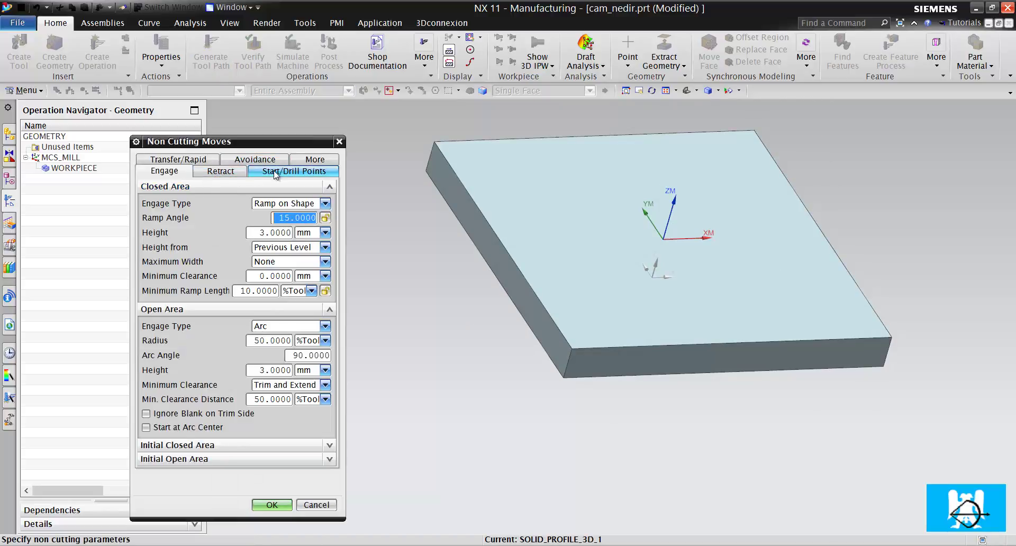
{"action": "left_click", "coordinate": [276, 173]}
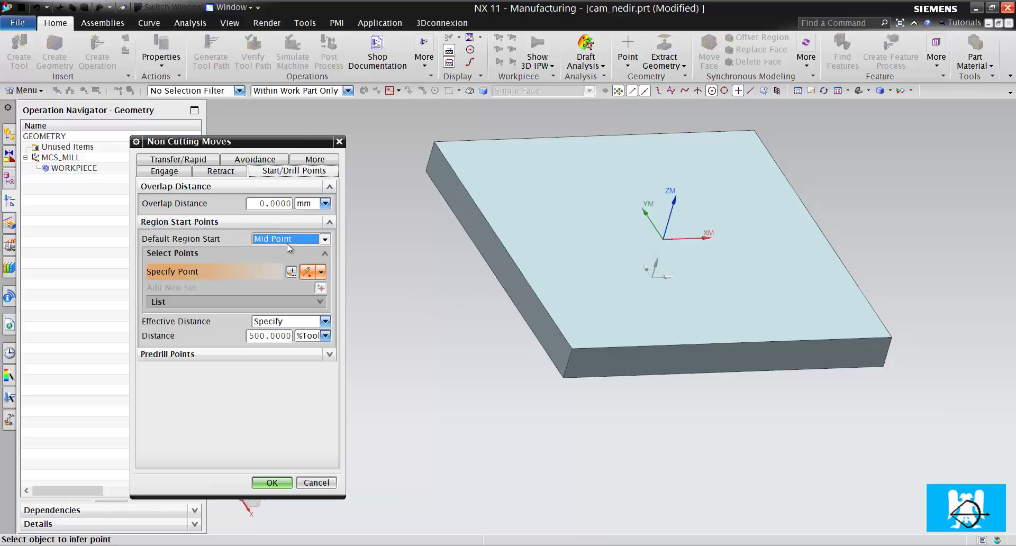
{"action": "left_click", "coordinate": [287, 242]}
{"action": "left_click", "coordinate": [288, 262]}
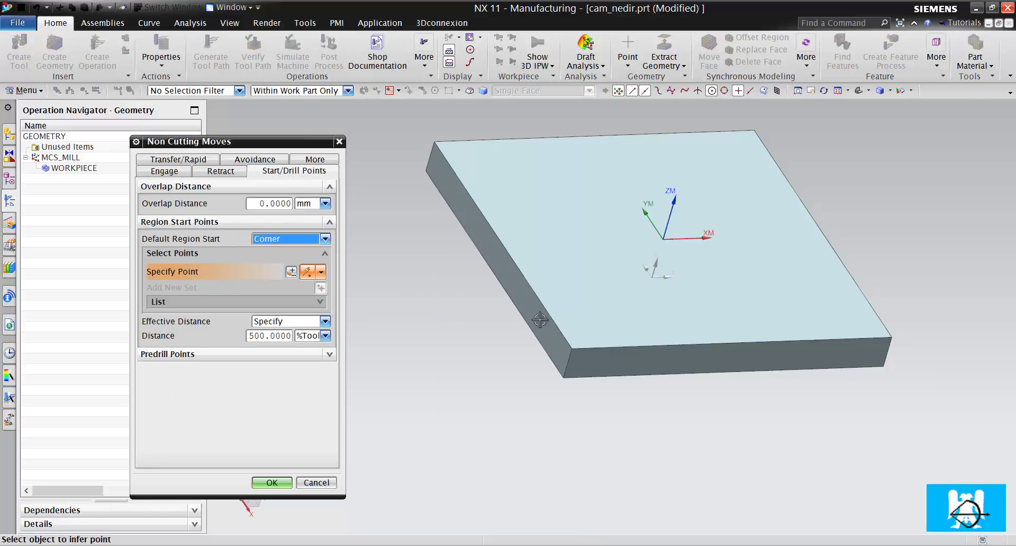
{"action": "left_click", "coordinate": [566, 343]}
{"action": "left_click", "coordinate": [165, 171]}
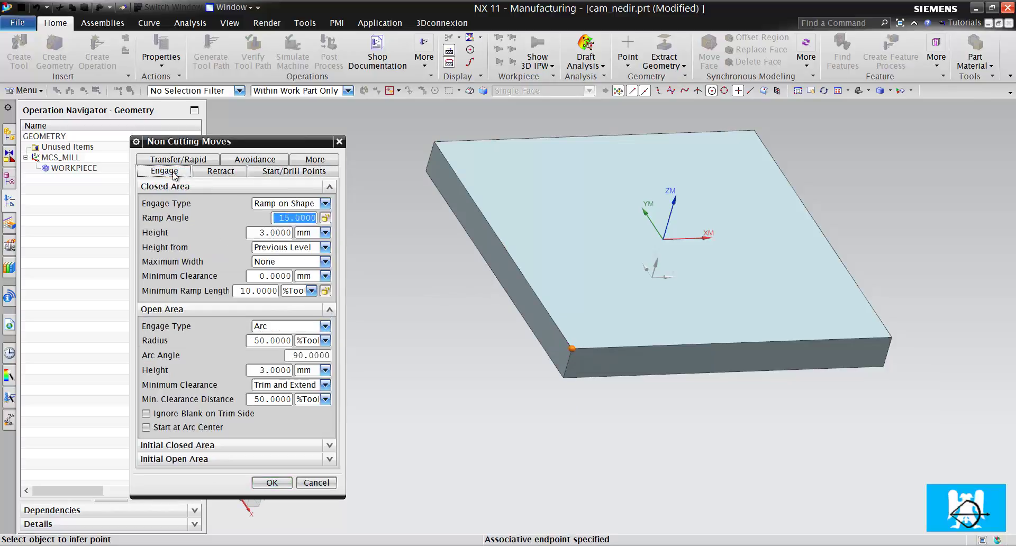
{"action": "left_click", "coordinate": [272, 329]}
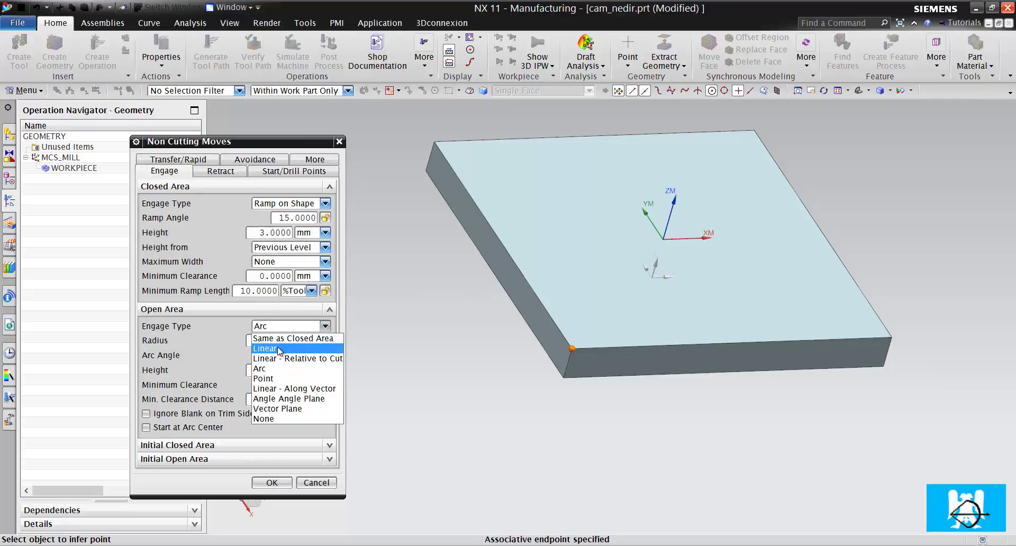
{"action": "left_click", "coordinate": [279, 350]}
{"action": "left_click", "coordinate": [273, 384]}
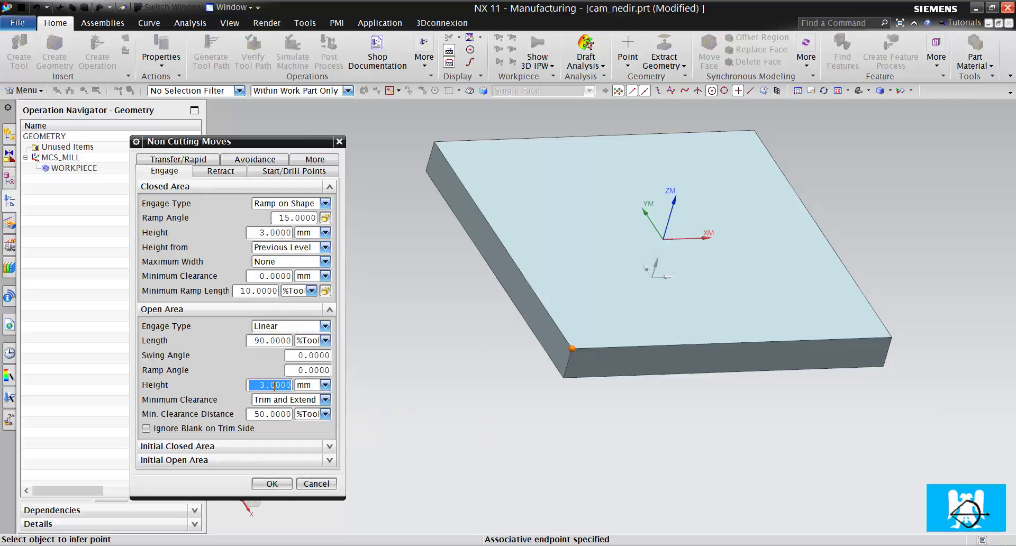
{"action": "left_click", "coordinate": [271, 484]}
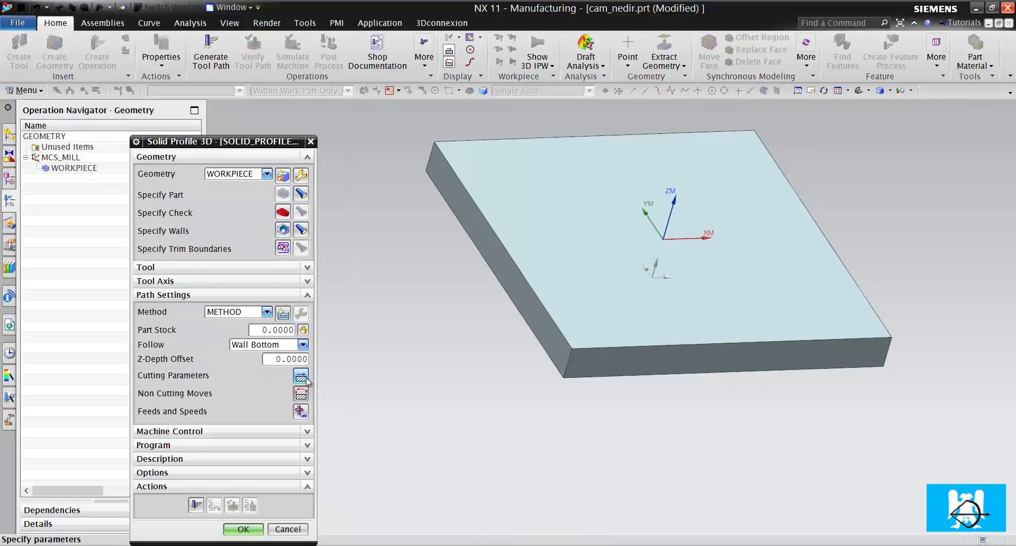
Step: Set convex corners to Extend in Cutting Parameters and generate the tool path around the block
{"action": "left_click", "coordinate": [294, 328]}
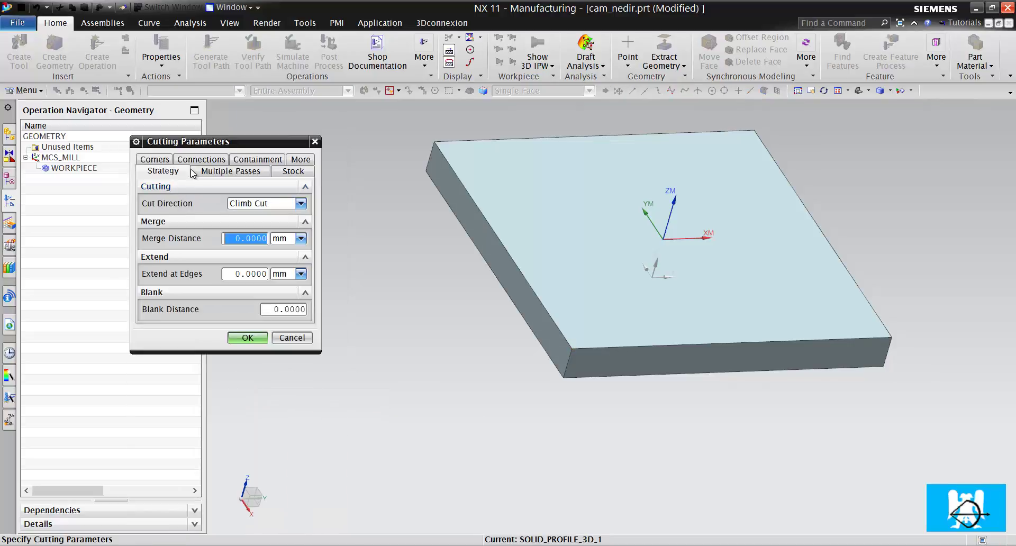
{"action": "left_click", "coordinate": [155, 159]}
{"action": "left_click", "coordinate": [249, 203]}
{"action": "left_click", "coordinate": [251, 317]}
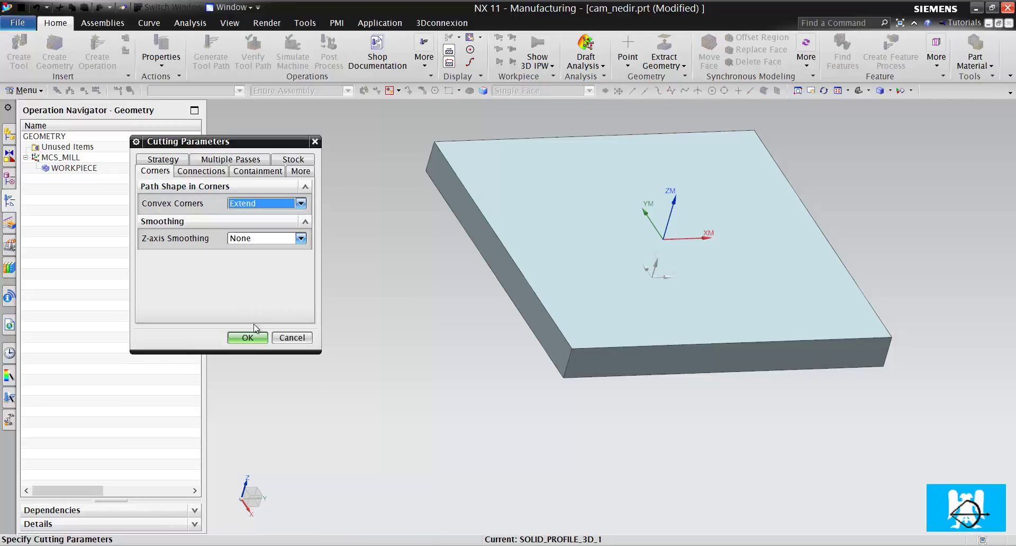
{"action": "left_click", "coordinate": [249, 337]}
{"action": "left_click", "coordinate": [194, 506]}
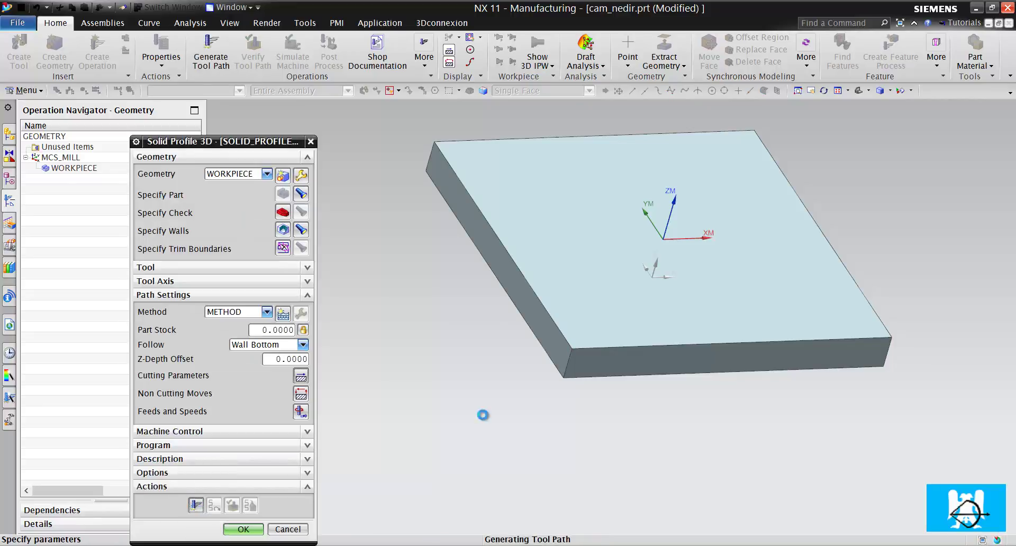
{"action": "mouse_move", "coordinate": [617, 357]}
{"action": "middle_mouse_down"}
{"action": "mouse_move", "coordinate": [601, 408]}
{"action": "mouse_move", "coordinate": [611, 371]}
{"action": "middle_mouse_up"}
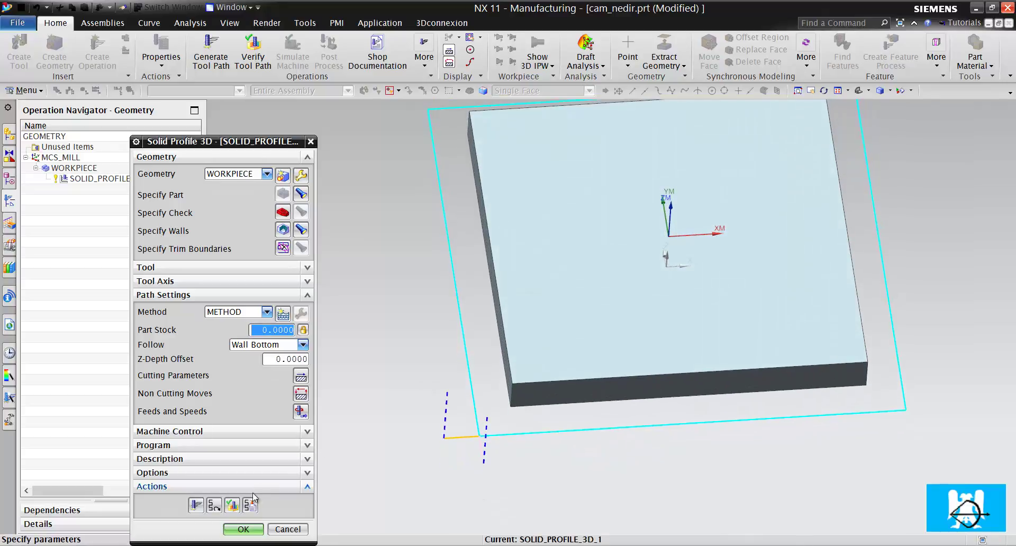
Step: Replay the generated tool path motion by motion to verify it
{"action": "left_click", "coordinate": [231, 506]}
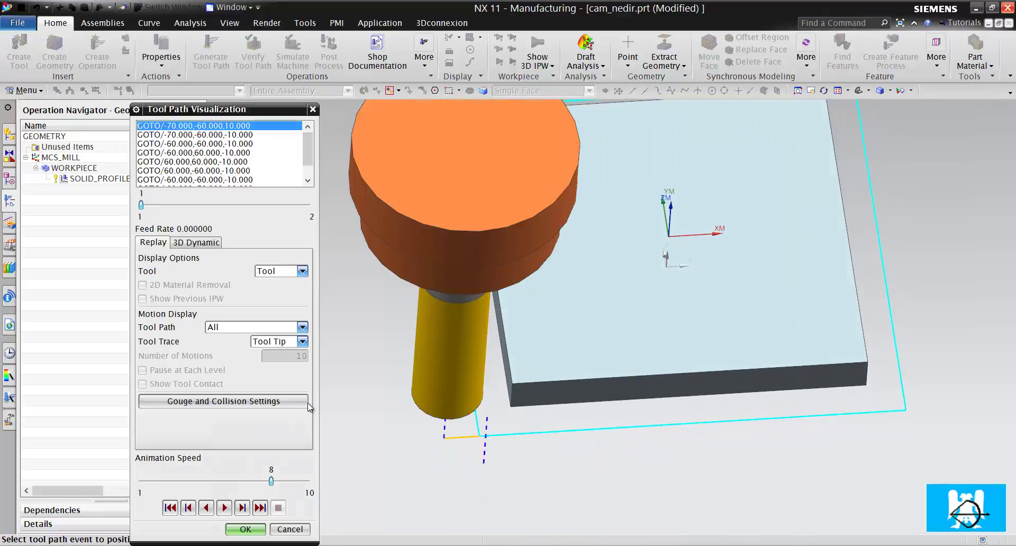
{"action": "left_click", "coordinate": [242, 508]}
{"action": "left_click", "coordinate": [242, 508]}
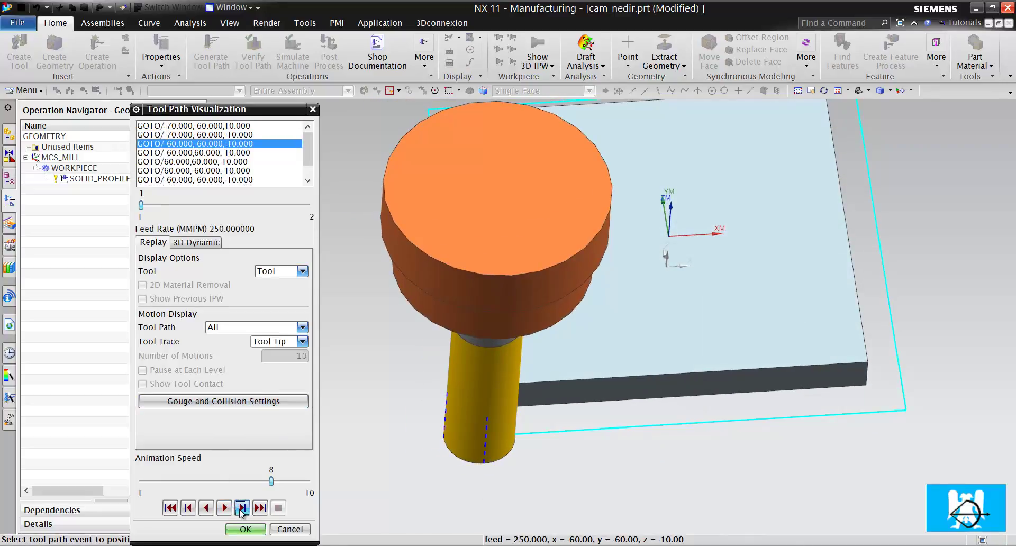
{"action": "left_click", "coordinate": [242, 507]}
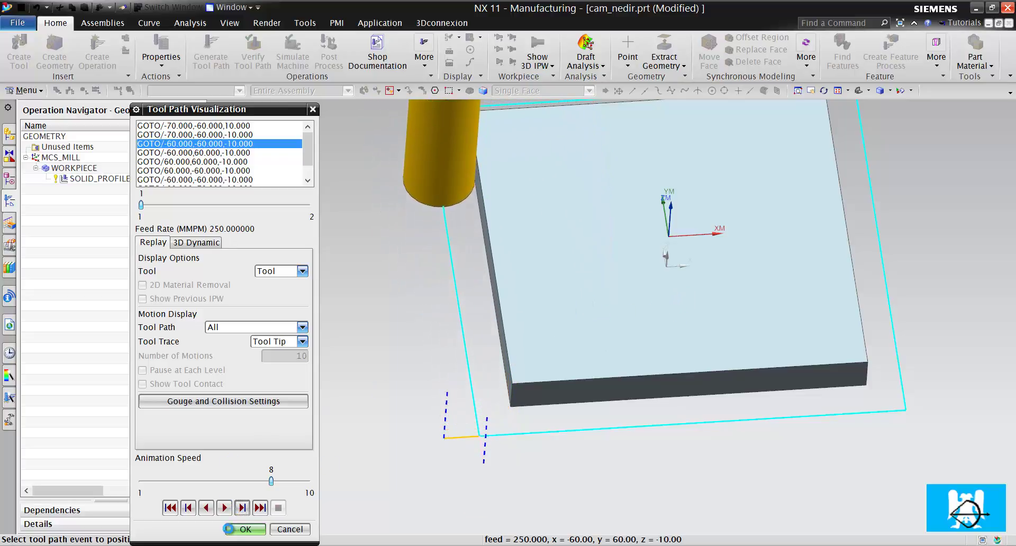
{"action": "left_click", "coordinate": [237, 529]}
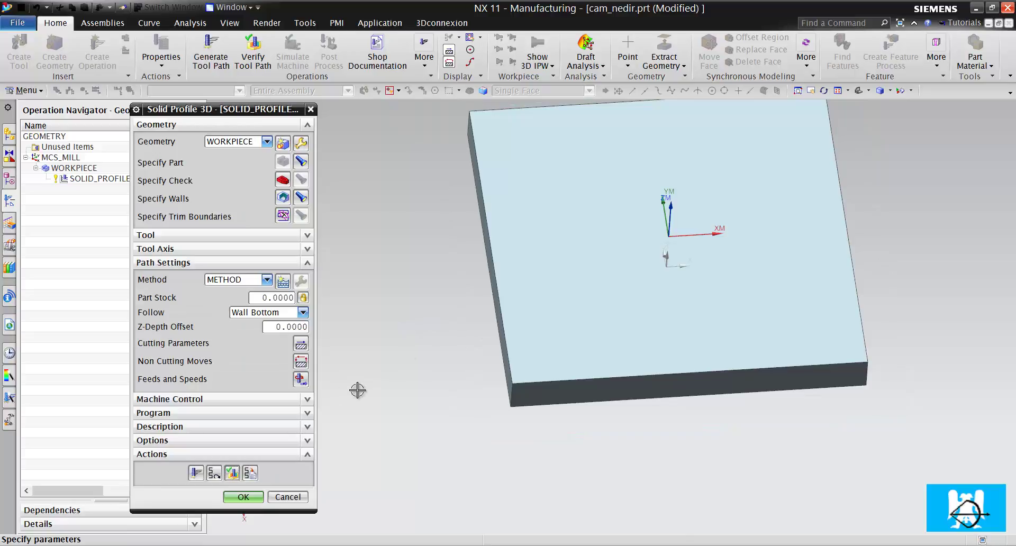
{"action": "middle_click_drag", "start_coordinate": [405, 350], "coordinate": [529, 296]}
{"action": "scroll", "coordinate": [501, 303], "scroll_direction": "up", "scroll_amount": 3}
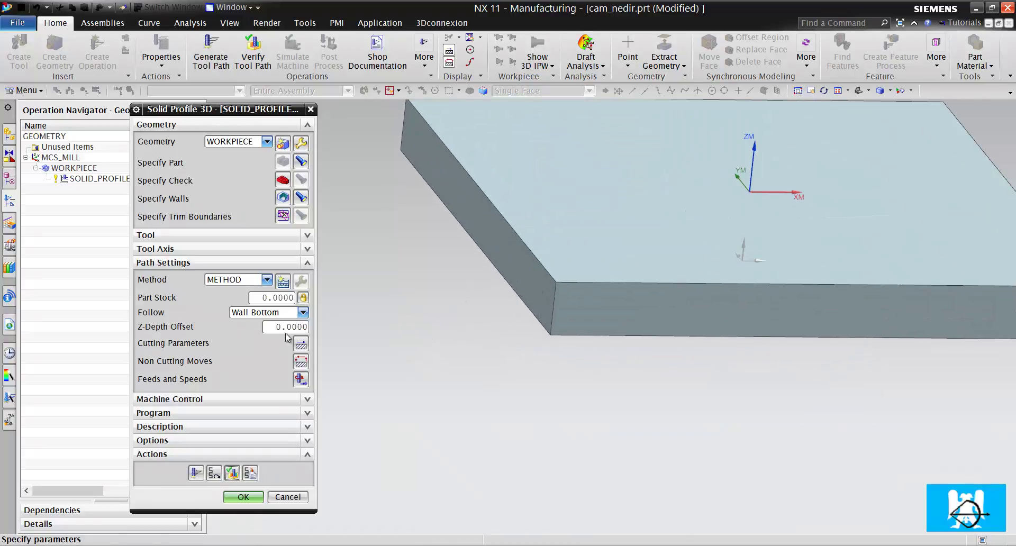
Step: Set the Z-Depth Offset to 2 mm, regenerate, and replay the lowered tool path
{"action": "left_click", "coordinate": [288, 327]}
{"action": "type", "text": "2"}
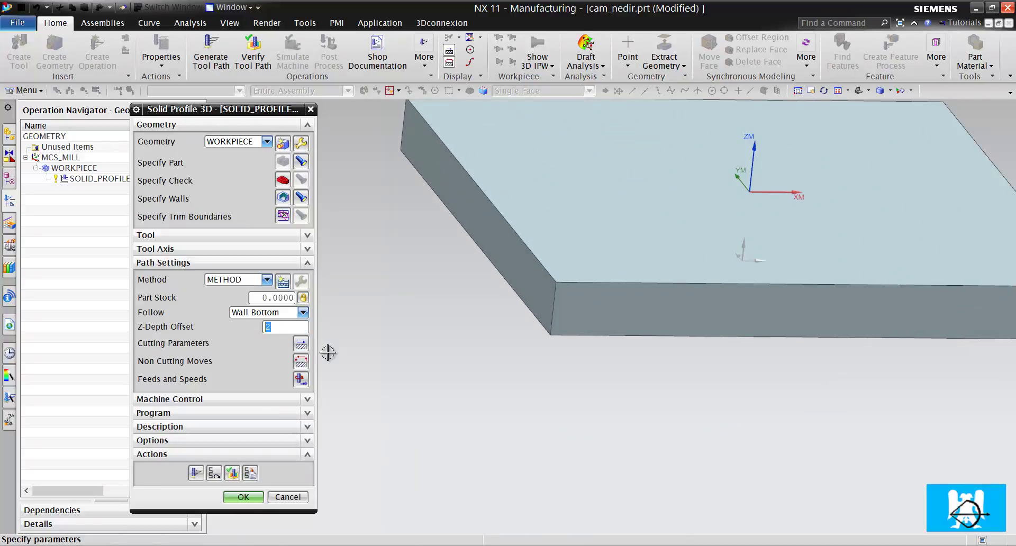
{"action": "left_click", "coordinate": [213, 472]}
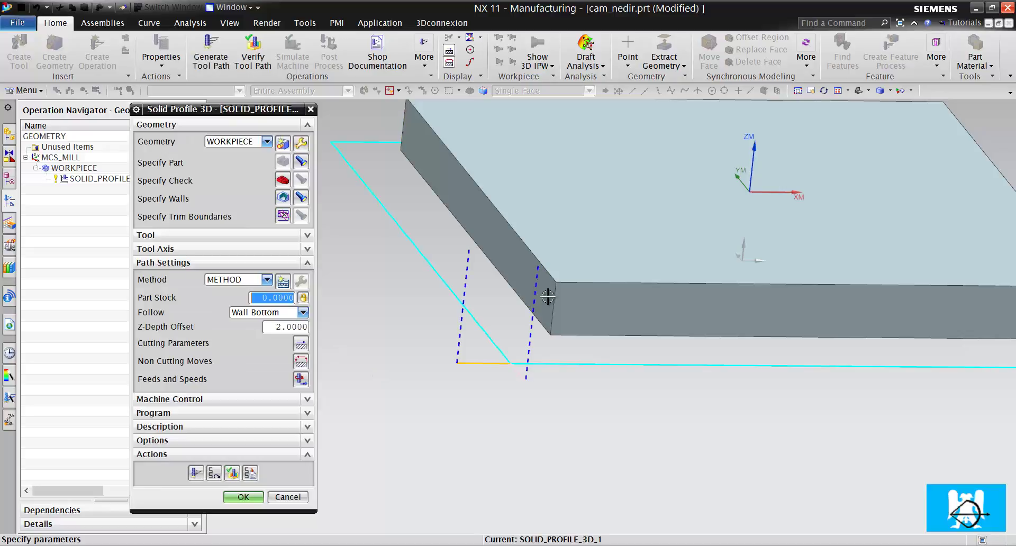
{"action": "scroll", "coordinate": [378, 406], "scroll_direction": "up", "scroll_amount": 2}
{"action": "left_click", "coordinate": [250, 472]}
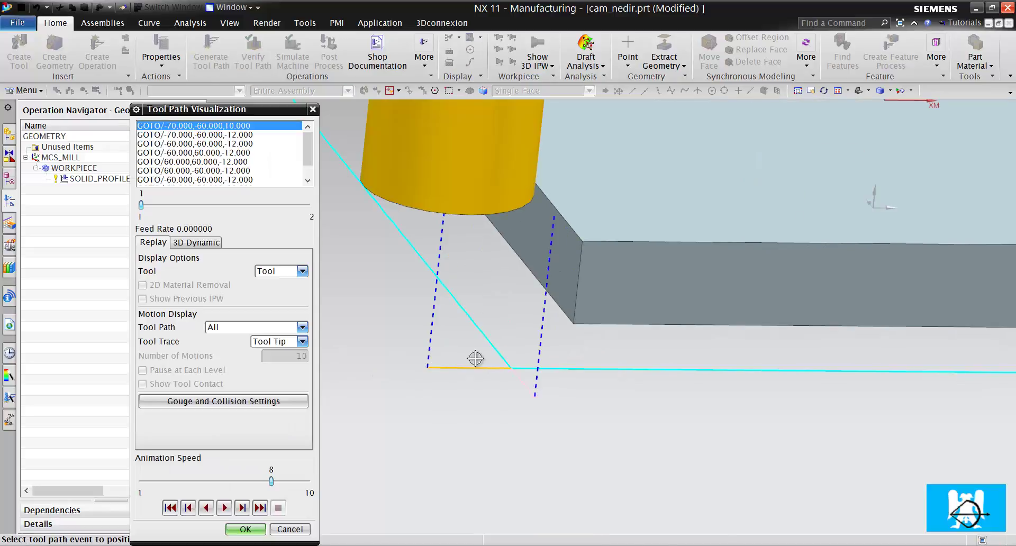
{"action": "scroll", "coordinate": [545, 349], "scroll_direction": "down", "scroll_amount": 4}
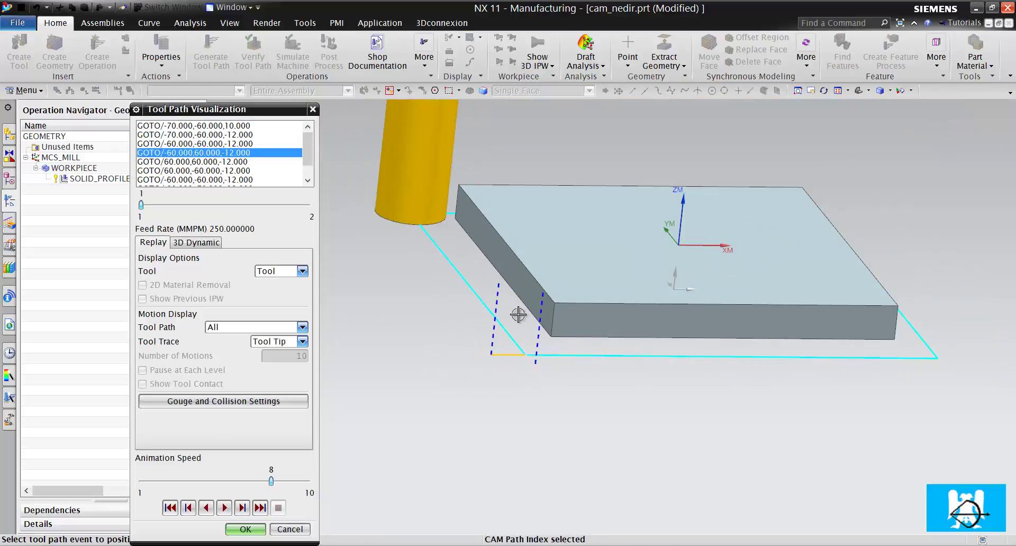
{"action": "middle_click_drag", "start_coordinate": [518, 317], "coordinate": [585, 220]}
Step: Accept the operation, then reopen SOLID_PROFILE_3D_1 for editing from the navigator
{"action": "left_click", "coordinate": [244, 529]}
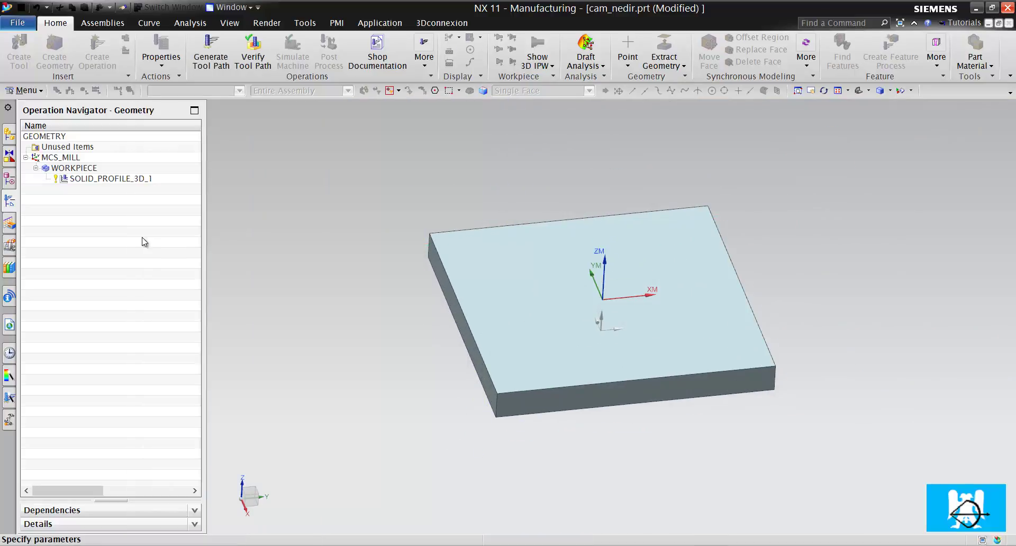
{"action": "left_click", "coordinate": [239, 496]}
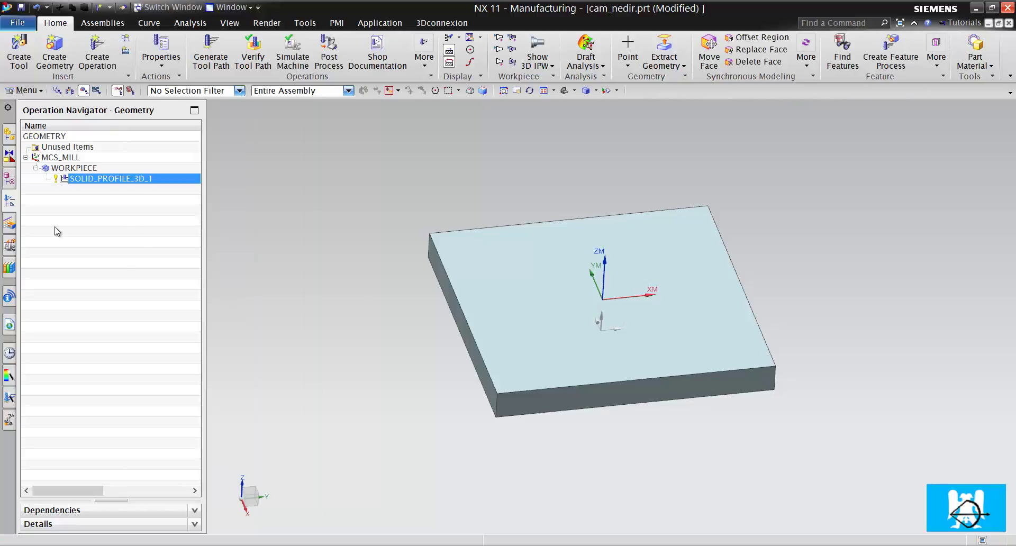
{"action": "left_click", "coordinate": [129, 200]}
{"action": "left_click", "coordinate": [135, 180]}
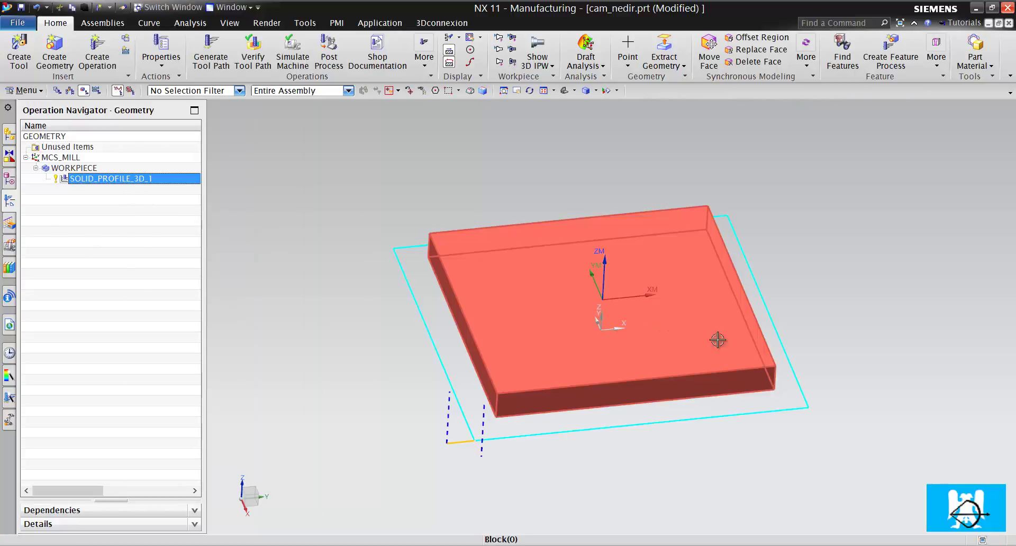
{"action": "scroll", "coordinate": [889, 380], "scroll_direction": "up", "scroll_amount": 6}
{"action": "scroll", "coordinate": [889, 380], "scroll_direction": "down", "scroll_amount": 5}
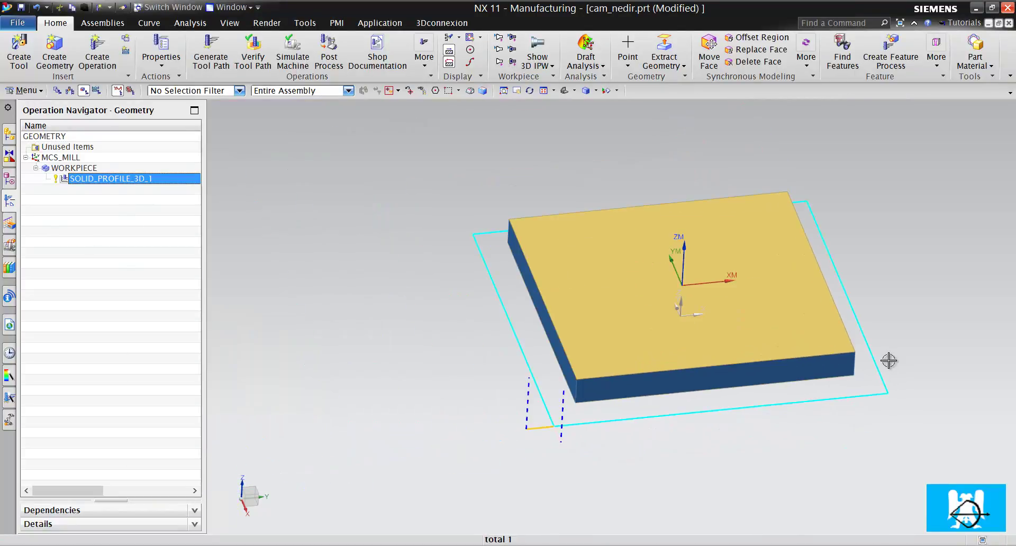
{"action": "double_click", "coordinate": [115, 179]}
Step: Replay the tool path, stepping the D20 tool to X-60 Y-60 Z-12, and fit the view
{"action": "left_click", "coordinate": [231, 474]}
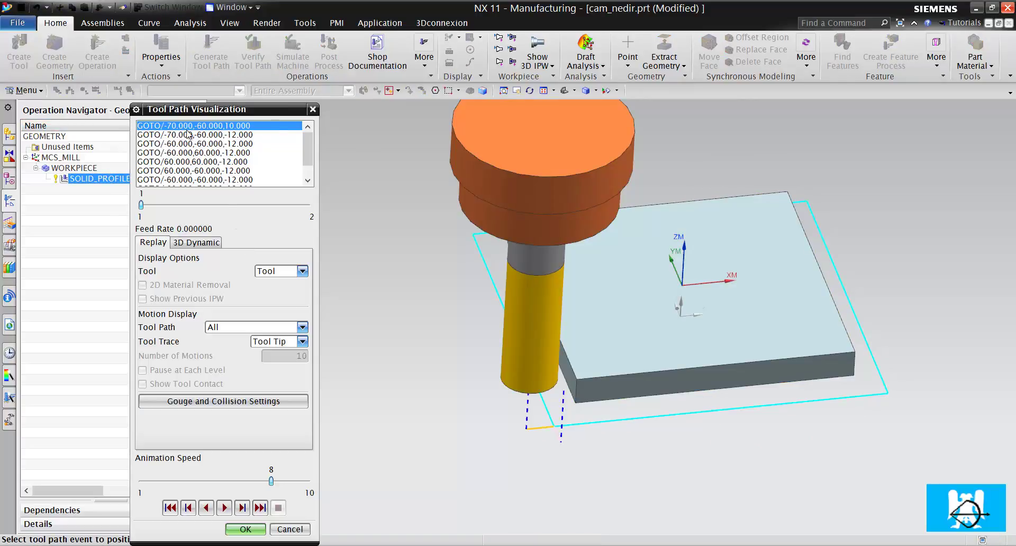
{"action": "scroll", "coordinate": [526, 417], "scroll_direction": "up", "scroll_amount": 3}
{"action": "scroll", "coordinate": [526, 349], "scroll_direction": "down", "scroll_amount": 5}
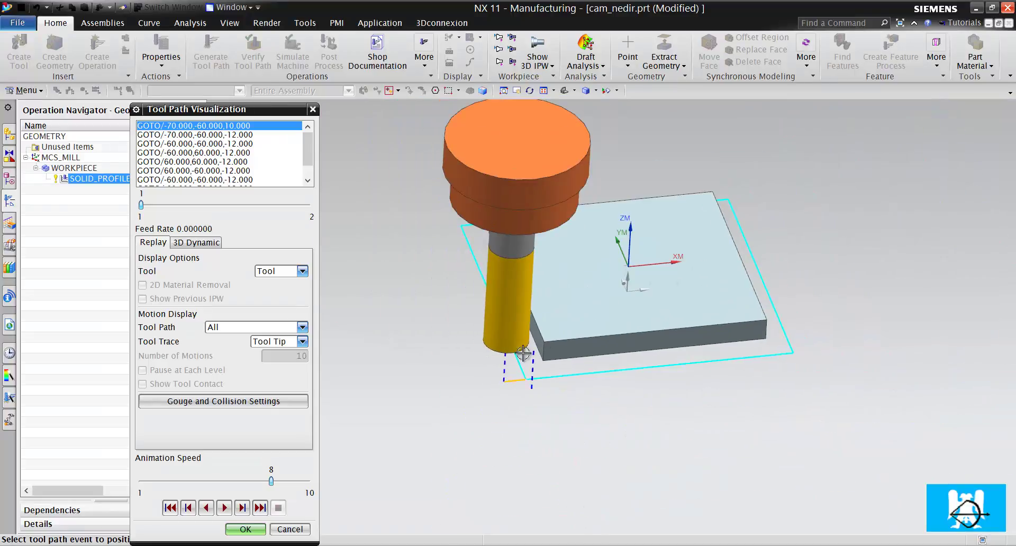
{"action": "scroll", "coordinate": [523, 352], "scroll_direction": "up", "scroll_amount": 2}
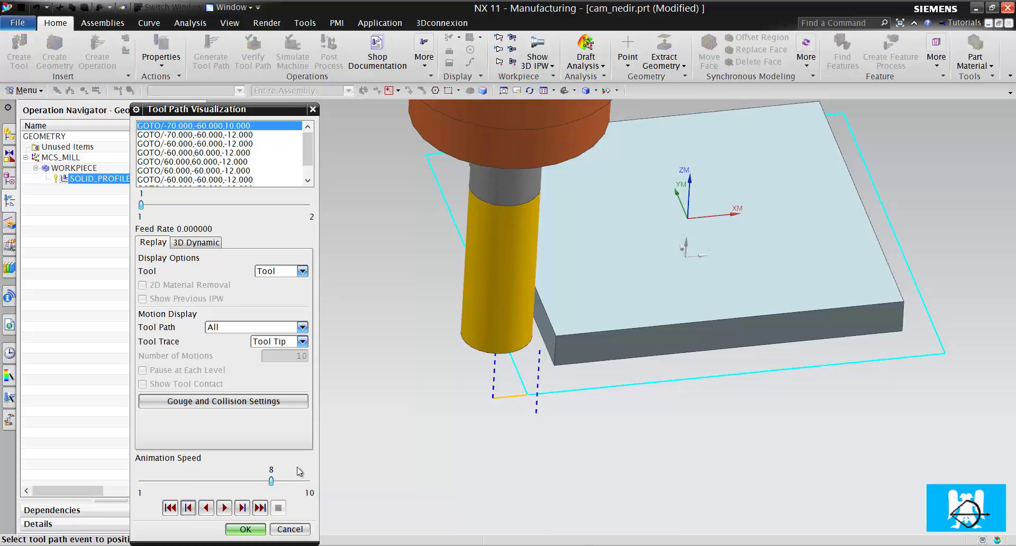
{"action": "left_click", "coordinate": [189, 508]}
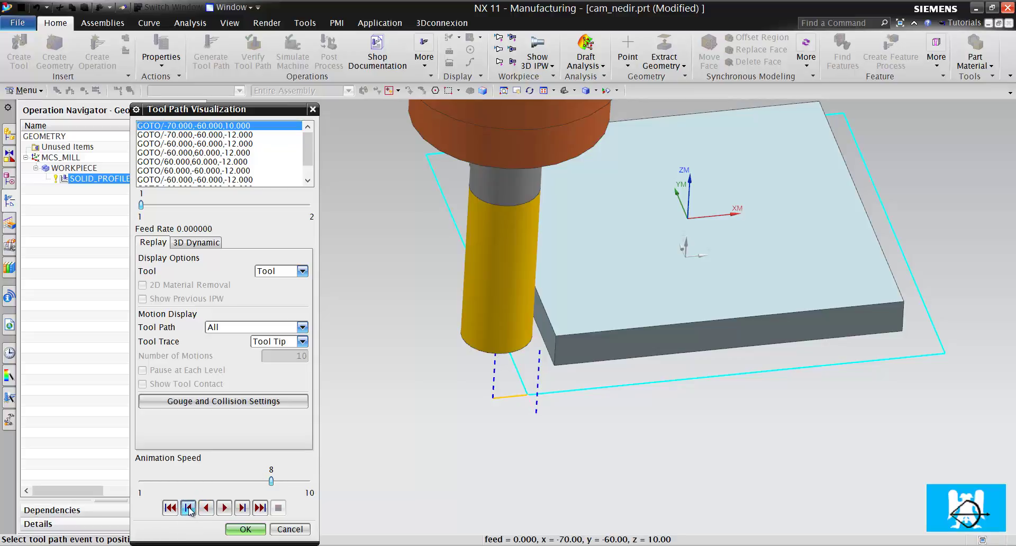
{"action": "left_click", "coordinate": [241, 508]}
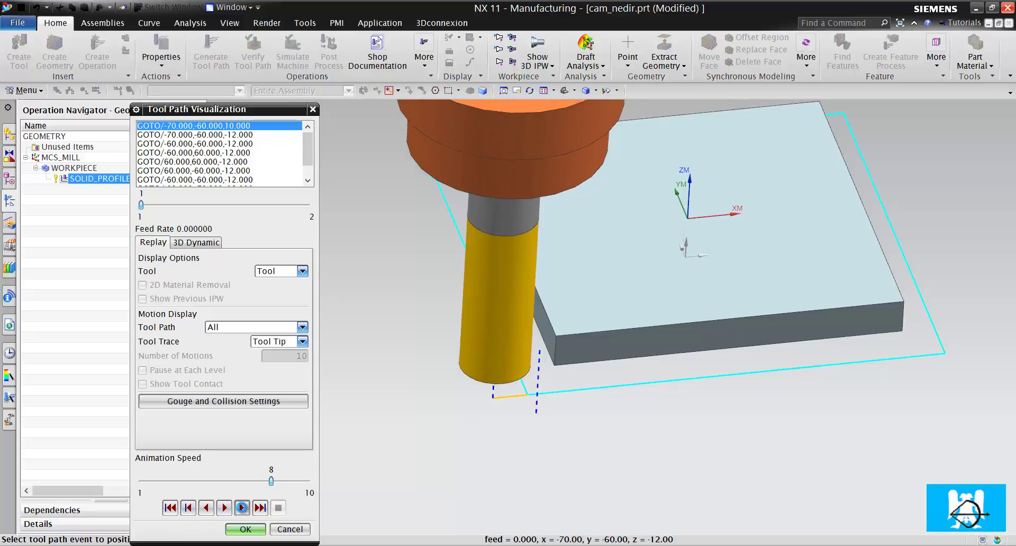
{"action": "left_click", "coordinate": [241, 508]}
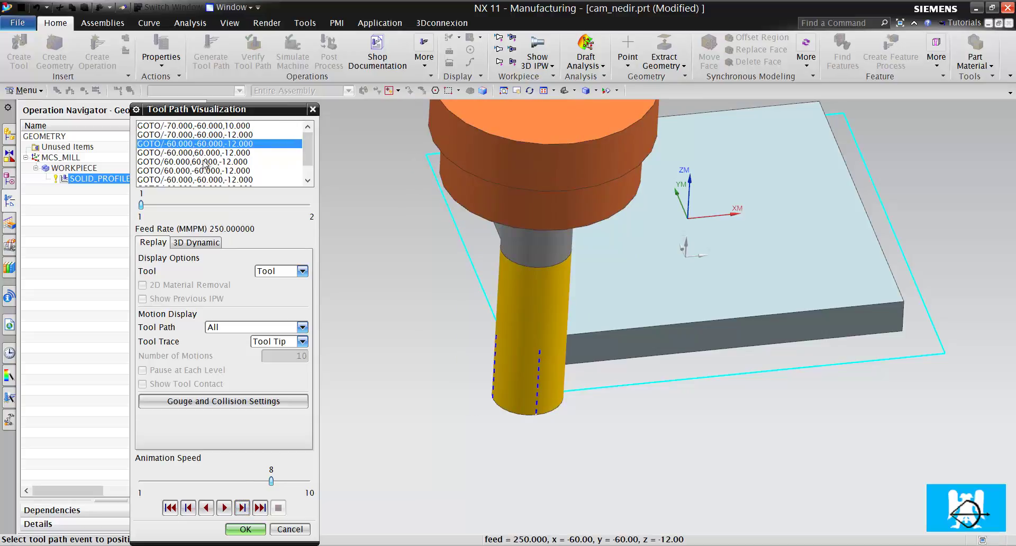
{"action": "scroll", "coordinate": [517, 376], "scroll_direction": "up", "scroll_amount": 3}
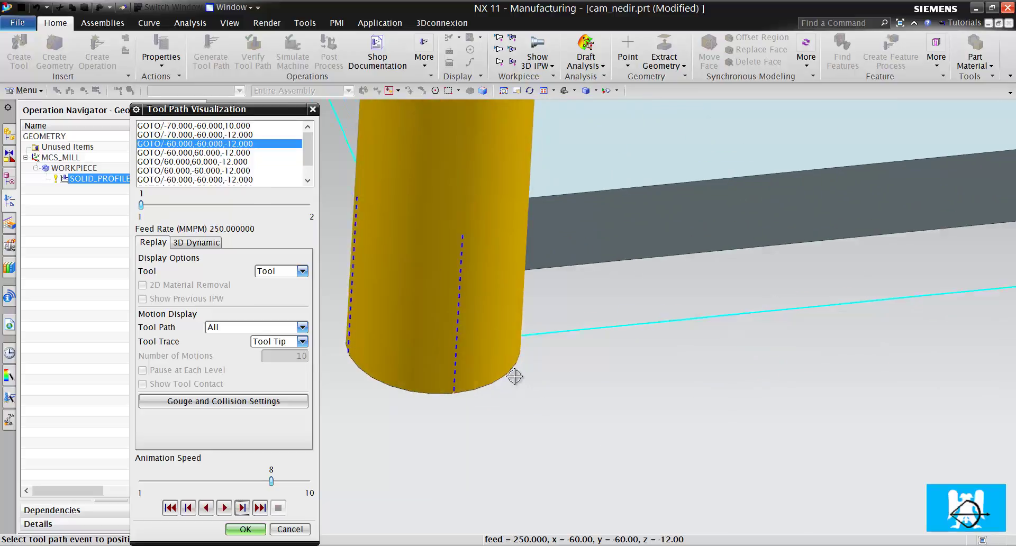
{"action": "scroll", "coordinate": [517, 362], "scroll_direction": "down", "scroll_amount": 5}
{"action": "scroll", "coordinate": [579, 309], "scroll_direction": "up", "scroll_amount": 4}
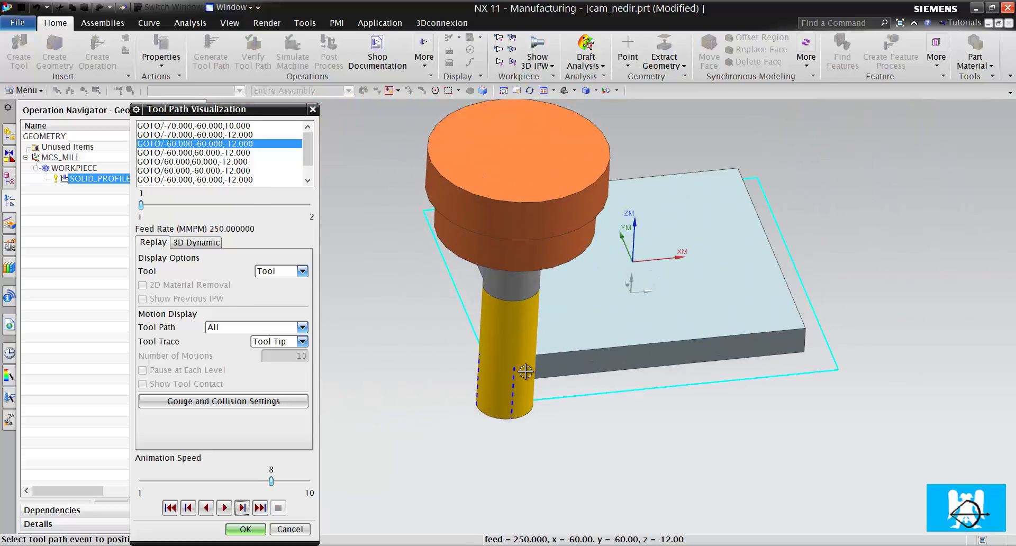
{"action": "middle_click_drag", "start_coordinate": [585, 393], "coordinate": [547, 443]}
{"action": "key", "text": "Home"}
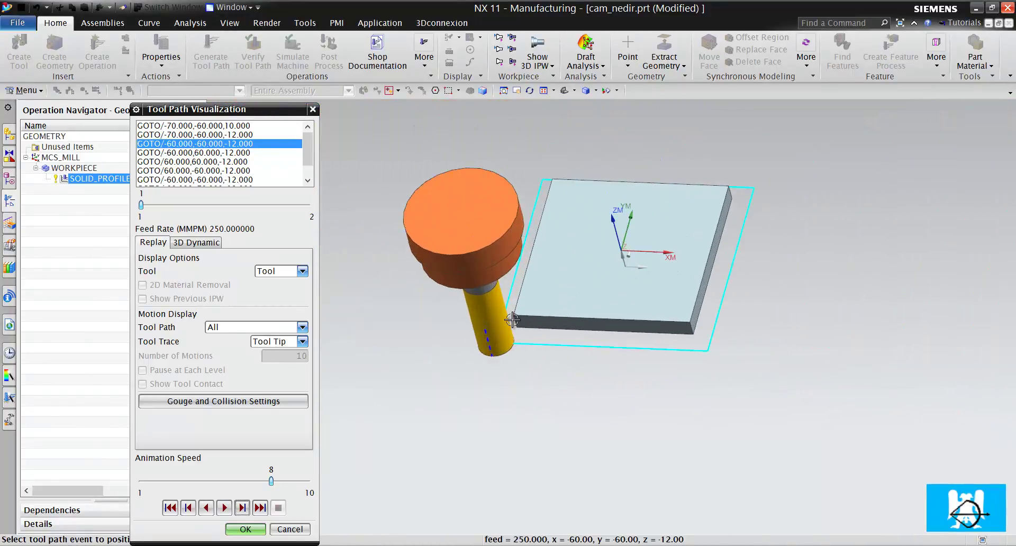
{"action": "scroll", "coordinate": [512, 320], "scroll_direction": "up", "scroll_amount": 3}
{"action": "scroll", "coordinate": [497, 344], "scroll_direction": "up", "scroll_amount": 2}
{"action": "scroll", "coordinate": [514, 373], "scroll_direction": "up", "scroll_amount": 1}
{"action": "scroll", "coordinate": [531, 369], "scroll_direction": "down", "scroll_amount": 3}
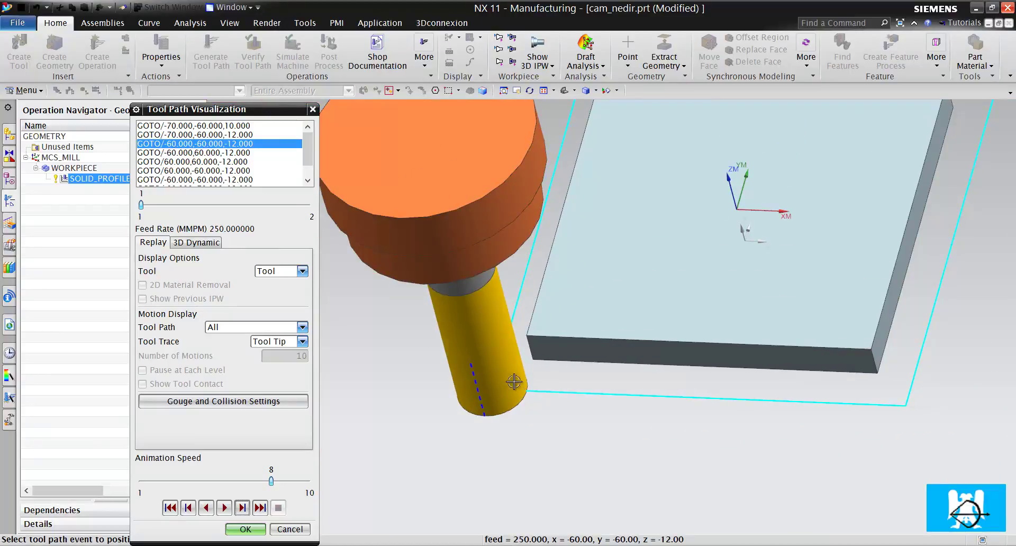
Step: Output the tool path as CLSF_ADVANCED to cam_nedir.cls, overwriting the existing file
{"action": "left_click", "coordinate": [241, 529]}
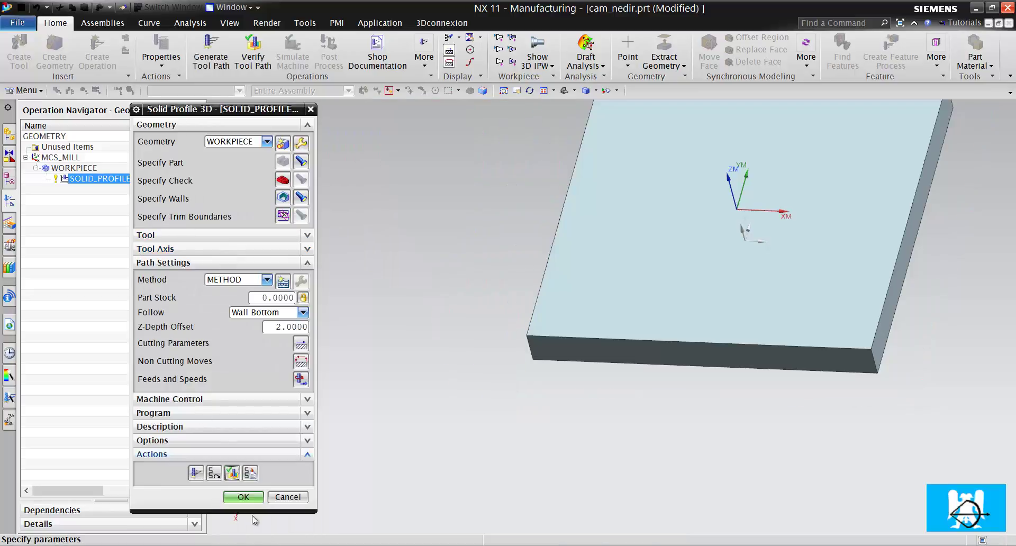
{"action": "left_click", "coordinate": [249, 495]}
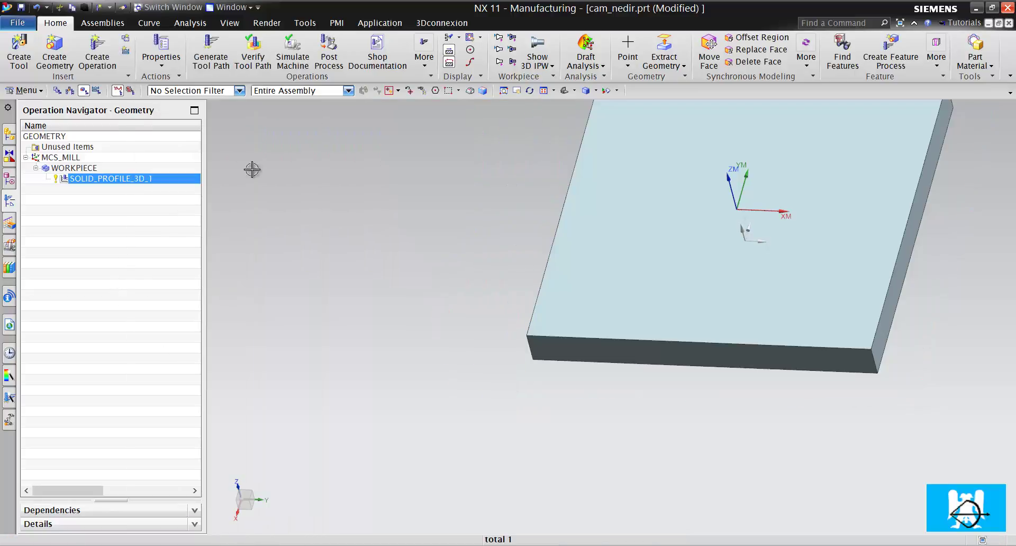
{"action": "left_click", "coordinate": [424, 57]}
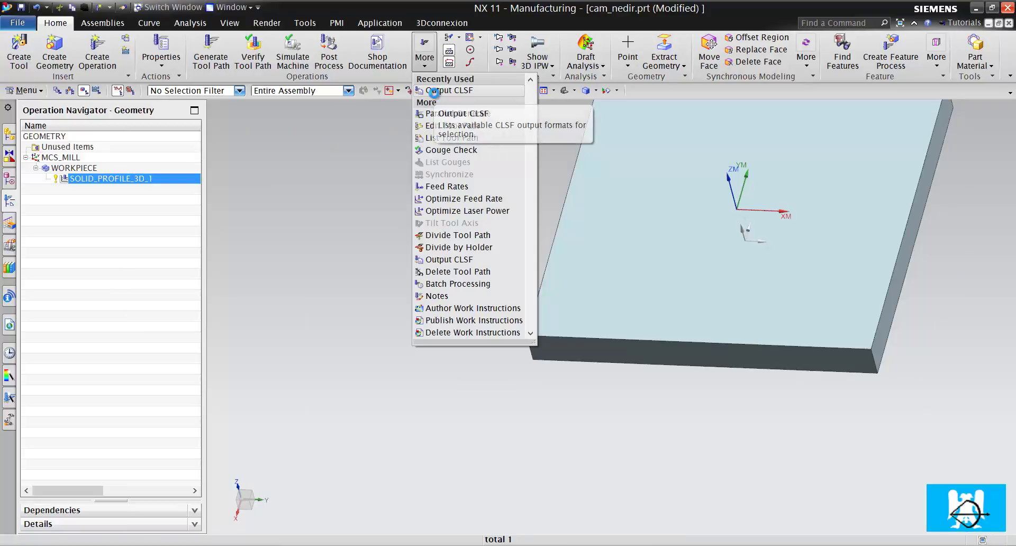
{"action": "left_click", "coordinate": [439, 91]}
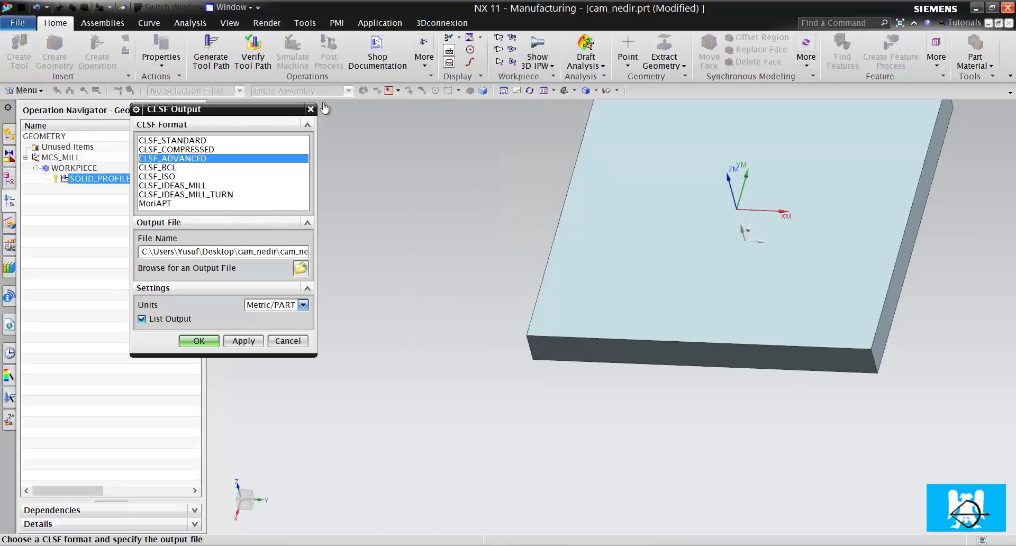
{"action": "left_click", "coordinate": [195, 341]}
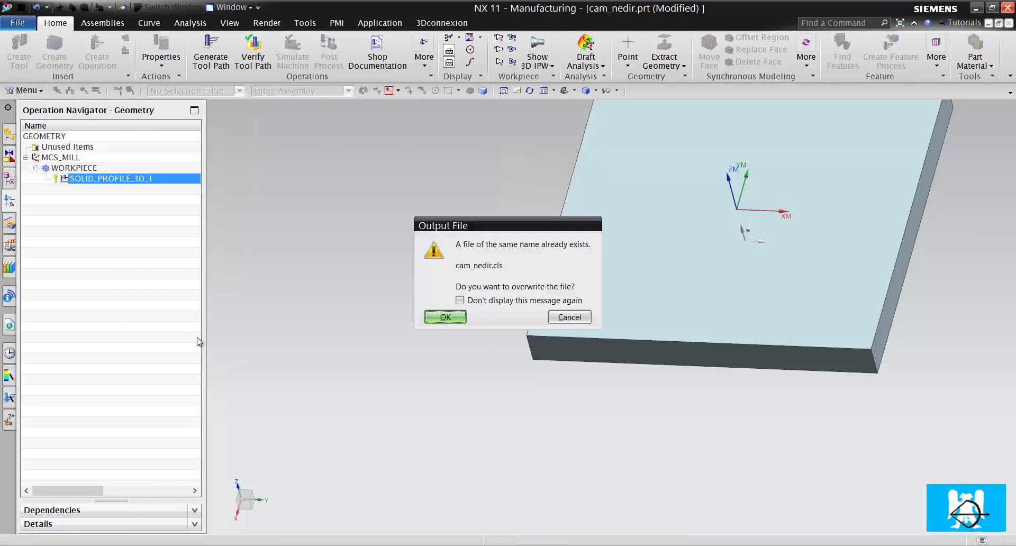
{"action": "left_click", "coordinate": [444, 317]}
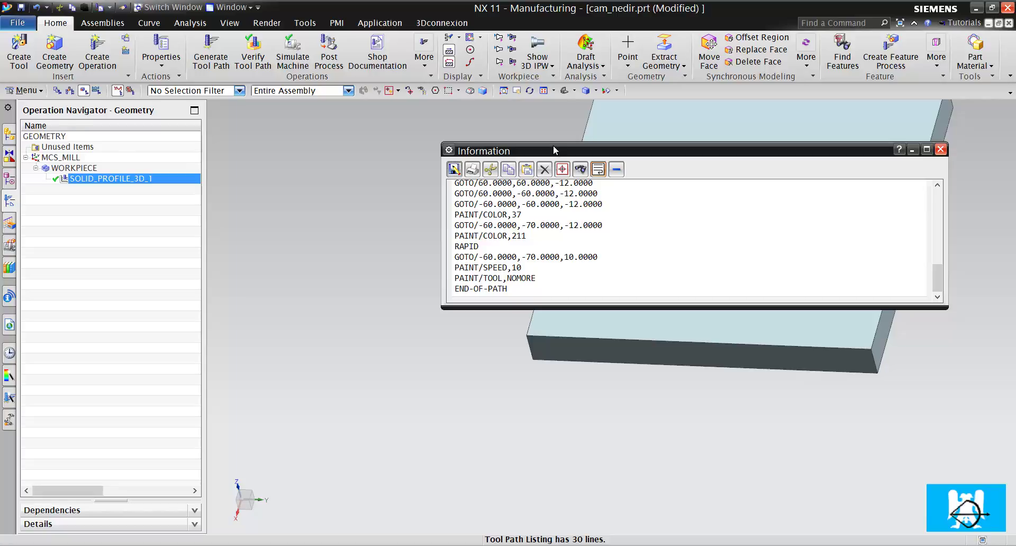
Step: Review the maximized CLSF listing's FEDRAT 250 and GOTO -60,60,-12 lines, then close it
{"action": "double_click", "coordinate": [553, 145]}
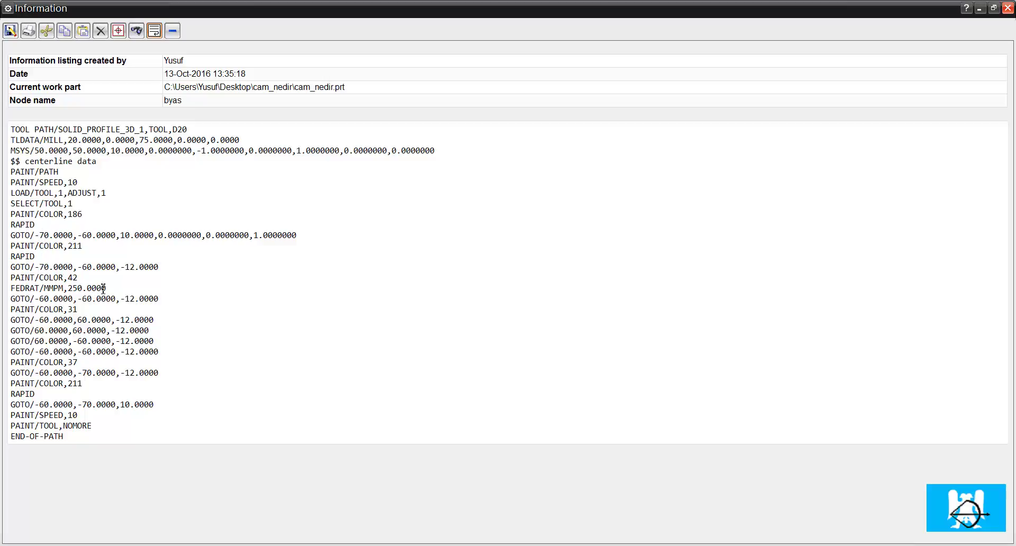
{"action": "mouse_move", "coordinate": [109, 288]}
{"action": "left_mouse_down"}
{"action": "mouse_move", "coordinate": [22, 297]}
{"action": "mouse_move", "coordinate": [10, 288]}
{"action": "left_mouse_up"}
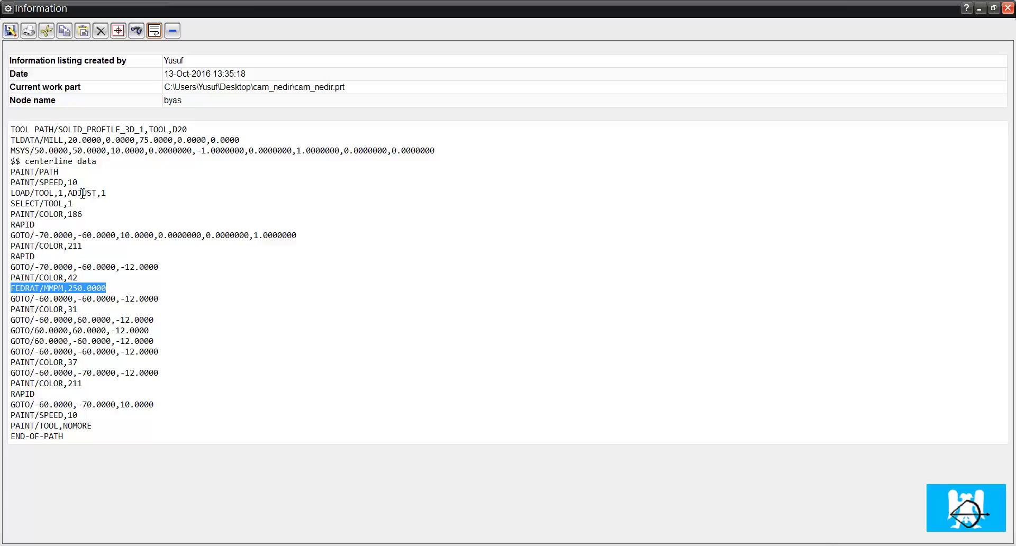
{"action": "left_click_drag", "start_coordinate": [297, 235], "coordinate": [80, 247]}
{"action": "left_click", "coordinate": [157, 316]}
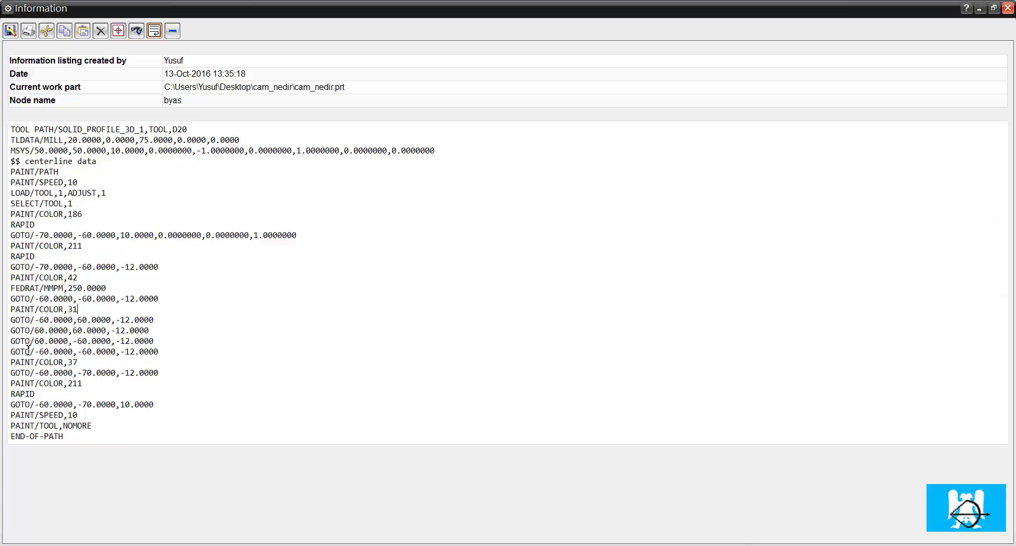
{"action": "left_click_drag", "start_coordinate": [174, 324], "coordinate": [10, 309]}
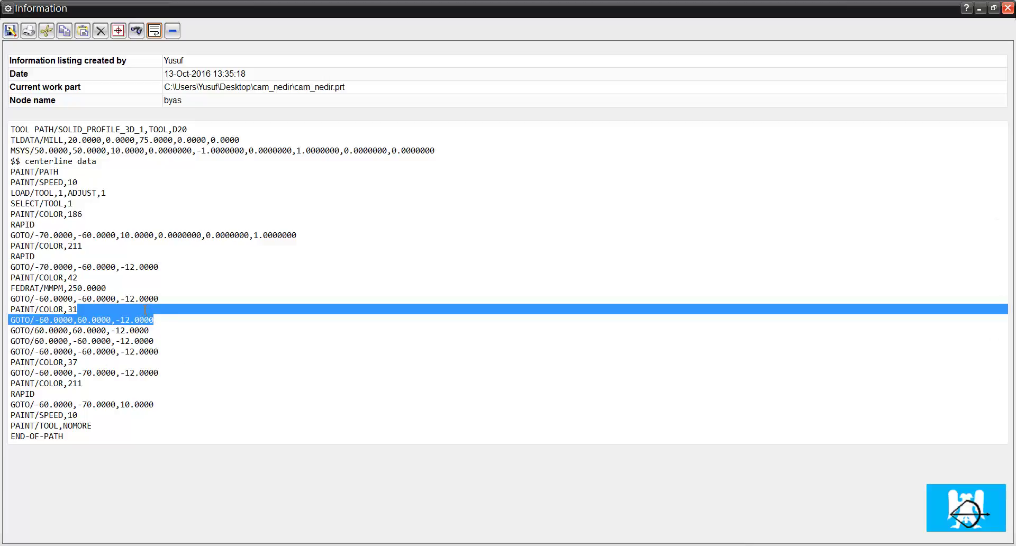
{"action": "left_click", "coordinate": [175, 333]}
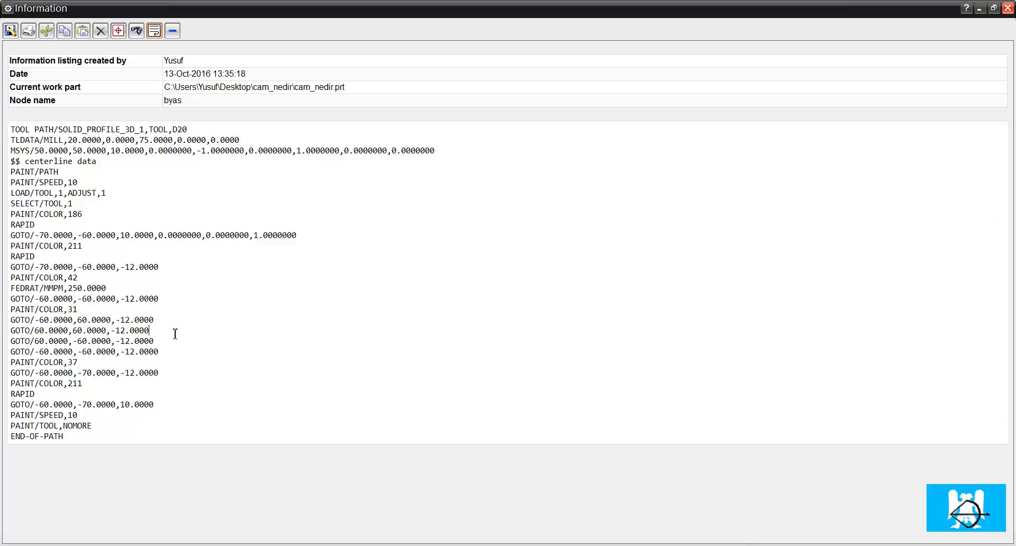
{"action": "left_click", "coordinate": [1008, 8]}
Step: Post-process SOLID_PROFILE_3D_1 with mitsubishi_18_09_2015_2 into cam_nedir.dns, overwriting the old file
{"action": "right_click", "coordinate": [109, 186]}
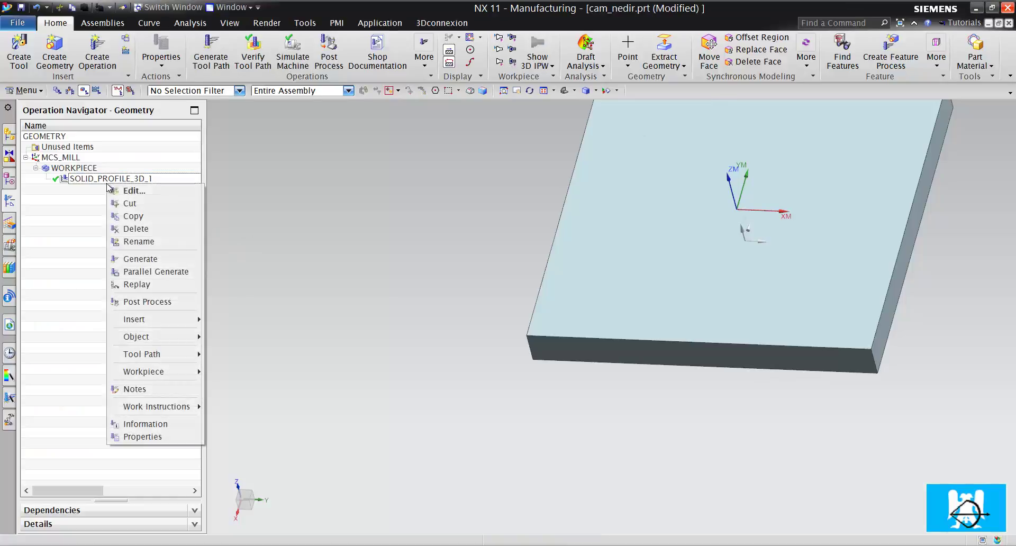
{"action": "left_click", "coordinate": [148, 301]}
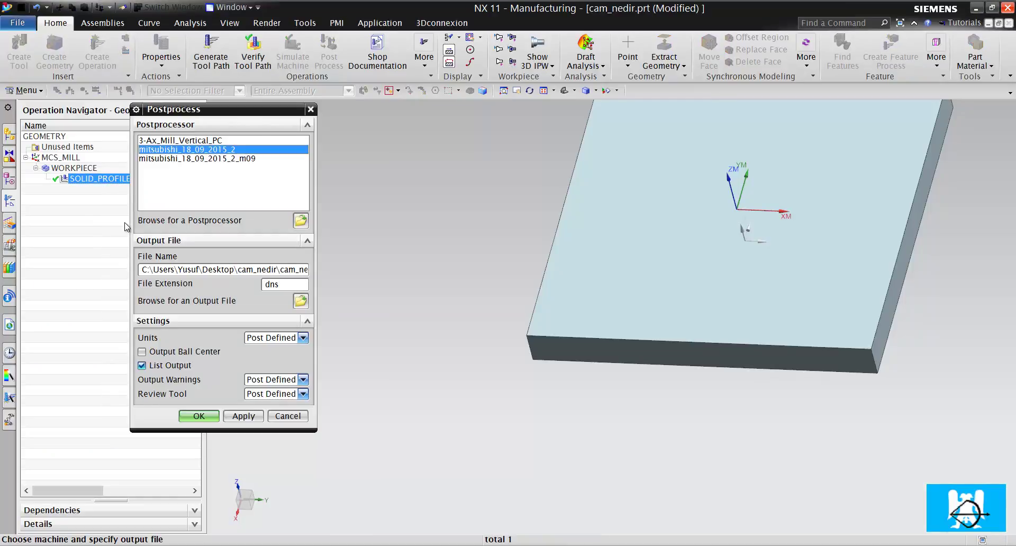
{"action": "left_click", "coordinate": [199, 416]}
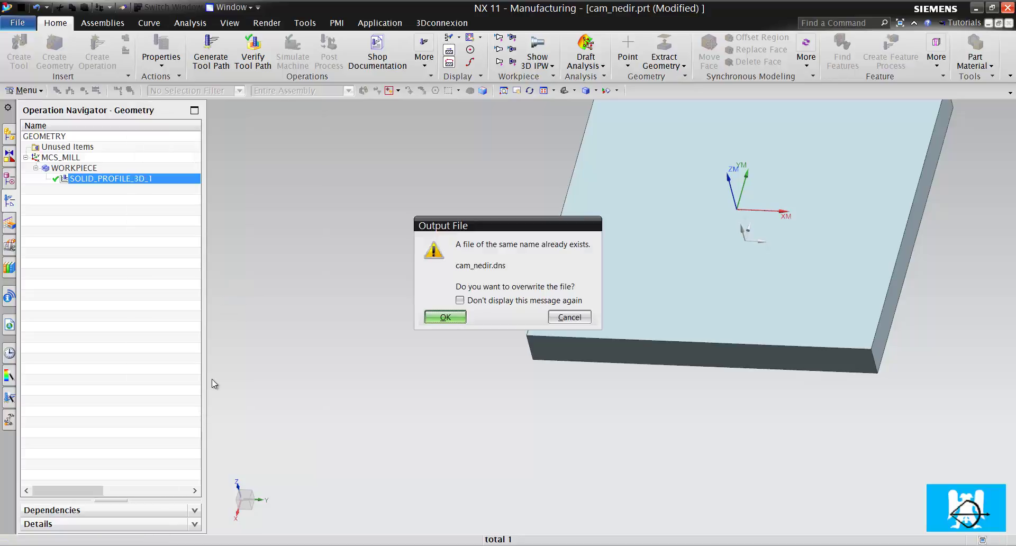
{"action": "left_click", "coordinate": [435, 319]}
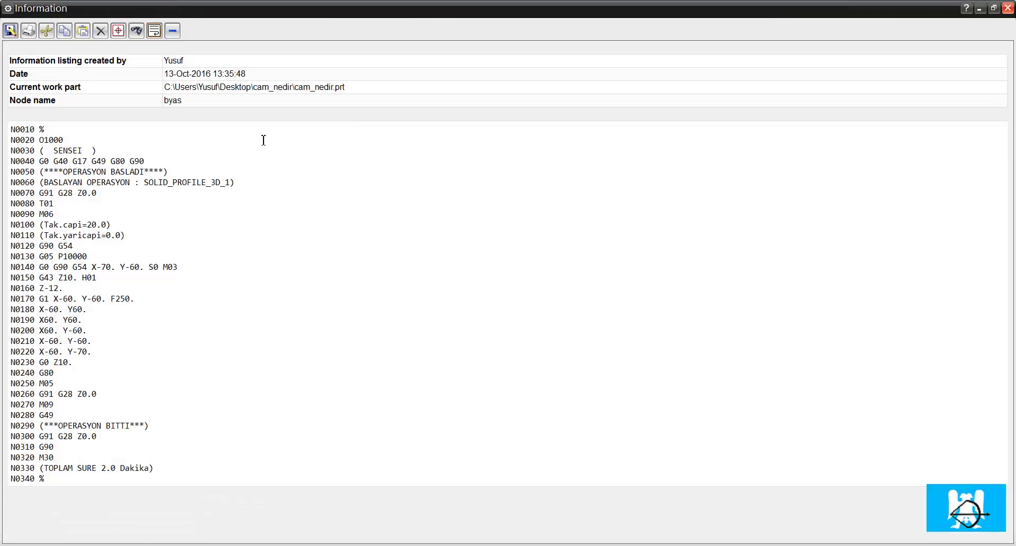
Step: Inspect G-code tool change lines N0080–N0090 and cutting moves N0180–N0230, then close the listing
{"action": "mouse_move", "coordinate": [44, 192]}
{"action": "left_mouse_down"}
{"action": "mouse_move", "coordinate": [64, 221]}
{"action": "mouse_move", "coordinate": [43, 202]}
{"action": "left_mouse_up"}
{"action": "left_click", "coordinate": [64, 220]}
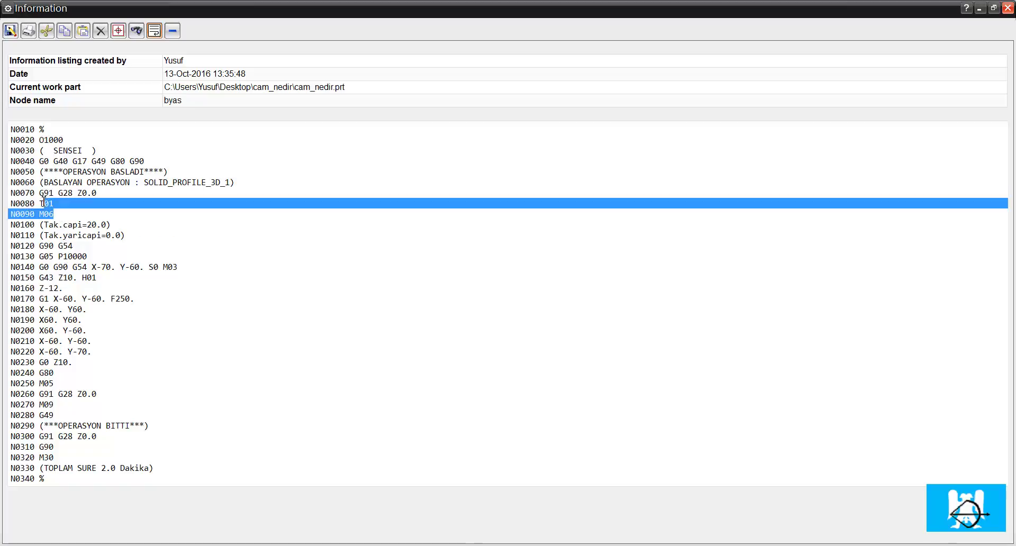
{"action": "left_click", "coordinate": [75, 223]}
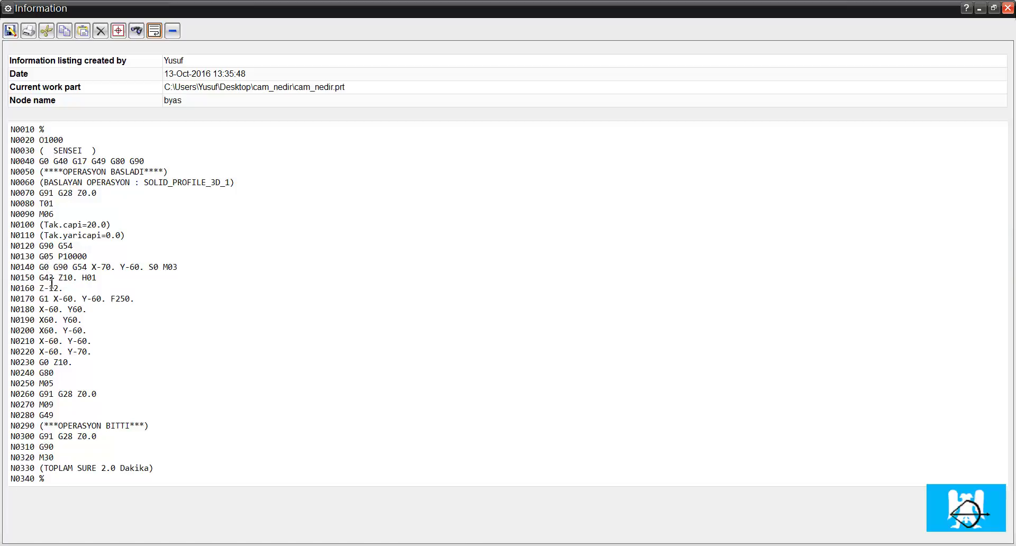
{"action": "left_click_drag", "start_coordinate": [41, 309], "coordinate": [95, 365]}
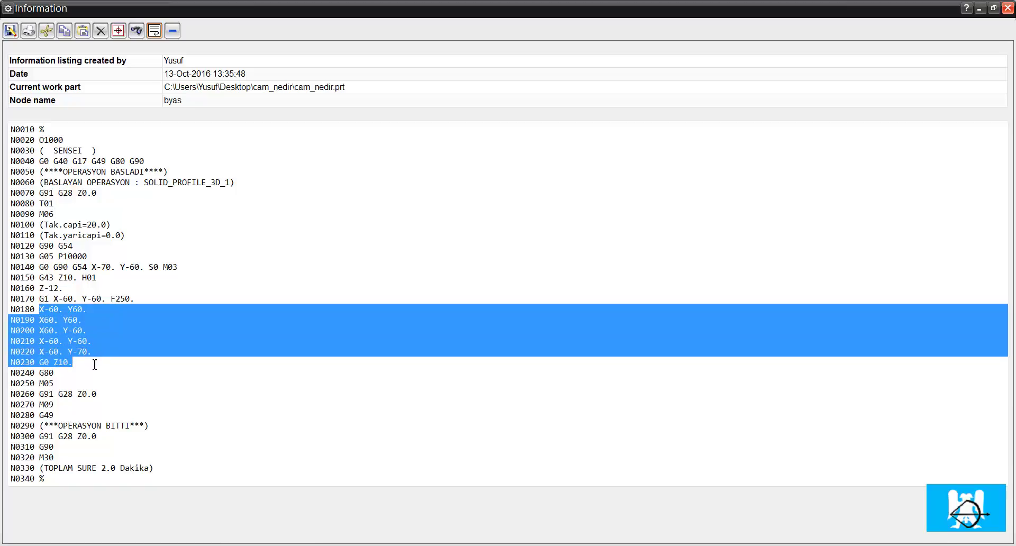
{"action": "left_click", "coordinate": [98, 394]}
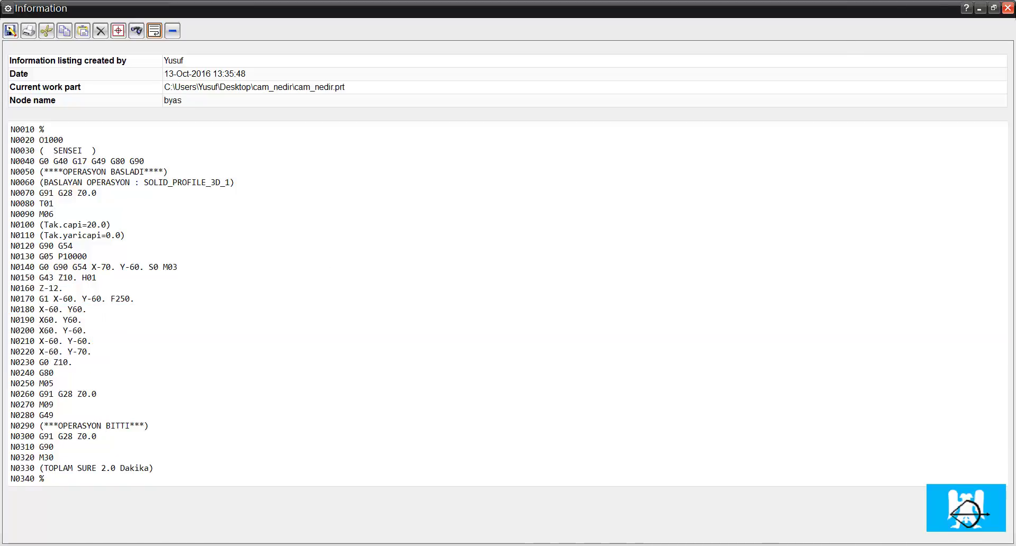
{"action": "left_click", "coordinate": [1008, 7]}
{"action": "scroll", "coordinate": [532, 329], "scroll_direction": "down", "scroll_amount": 3}
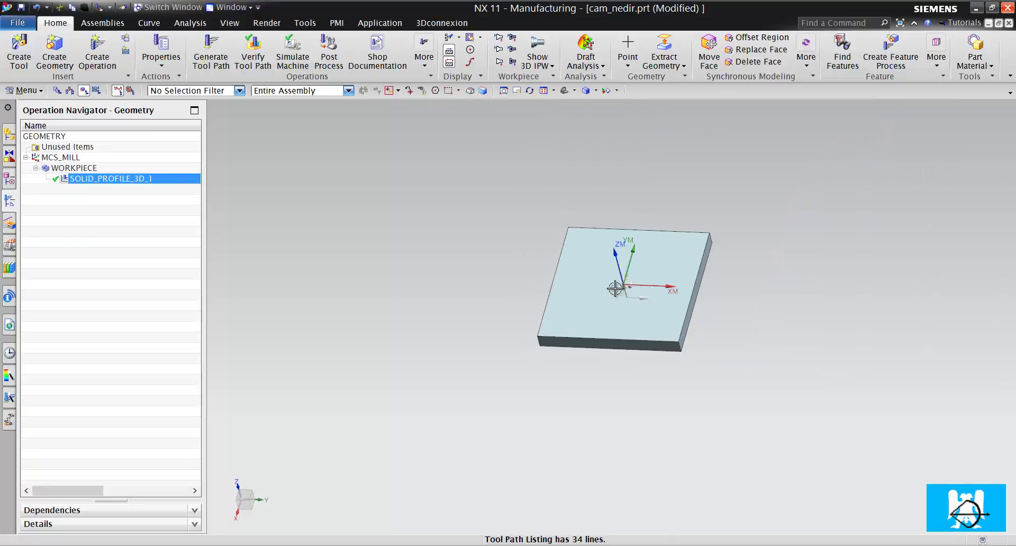
{"action": "middle_click_drag", "start_coordinate": [532, 329], "coordinate": [551, 310]}
{"action": "scroll", "coordinate": [538, 313], "scroll_direction": "down", "scroll_amount": 2}
{"action": "scroll", "coordinate": [546, 294], "scroll_direction": "up", "scroll_amount": 5}
{"action": "scroll", "coordinate": [546, 294], "scroll_direction": "down", "scroll_amount": 2}
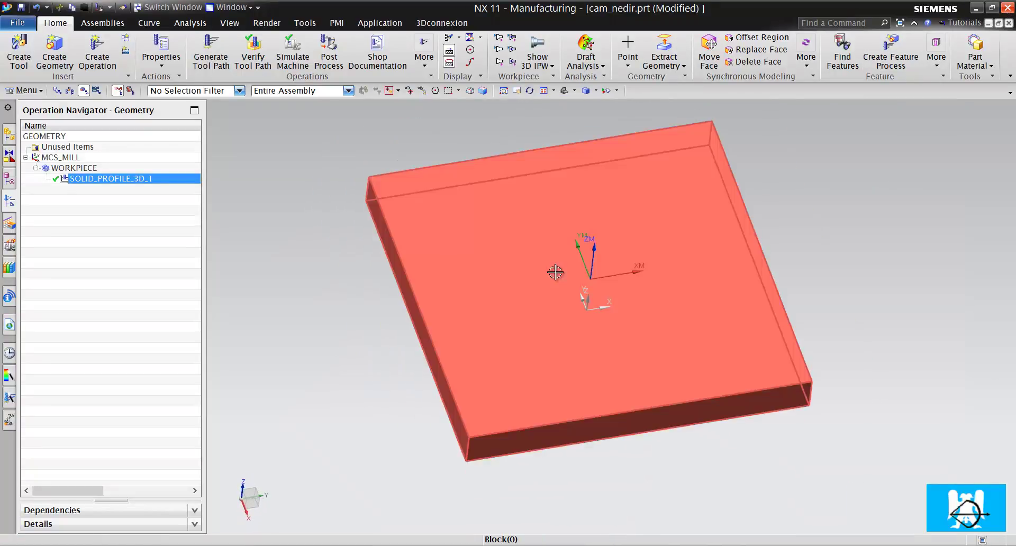